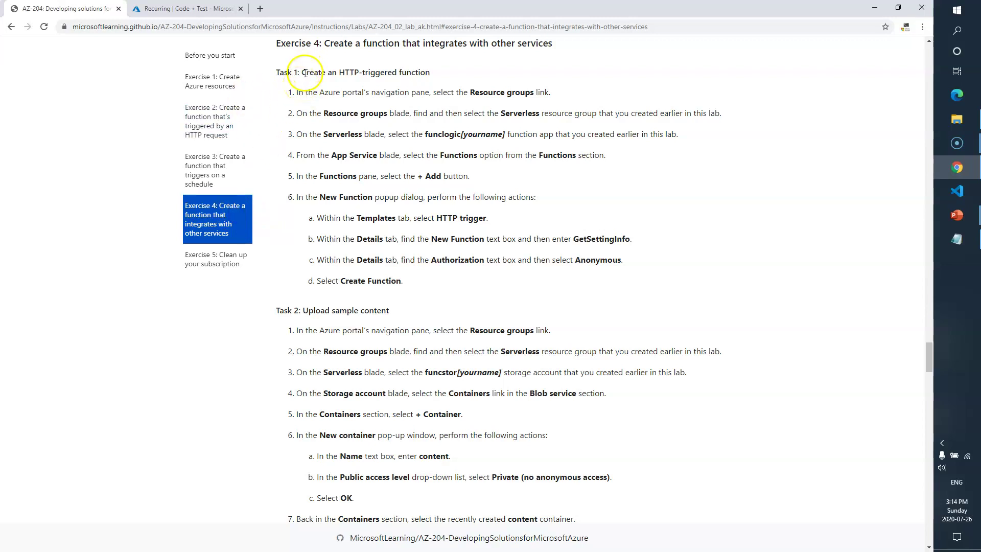
Step: Read the Task 1 instructions for creating an HTTP-triggered function in Exercise 4 of the lab guide
left_click_drag(302, 73, 402, 71)
left_click(372, 70)
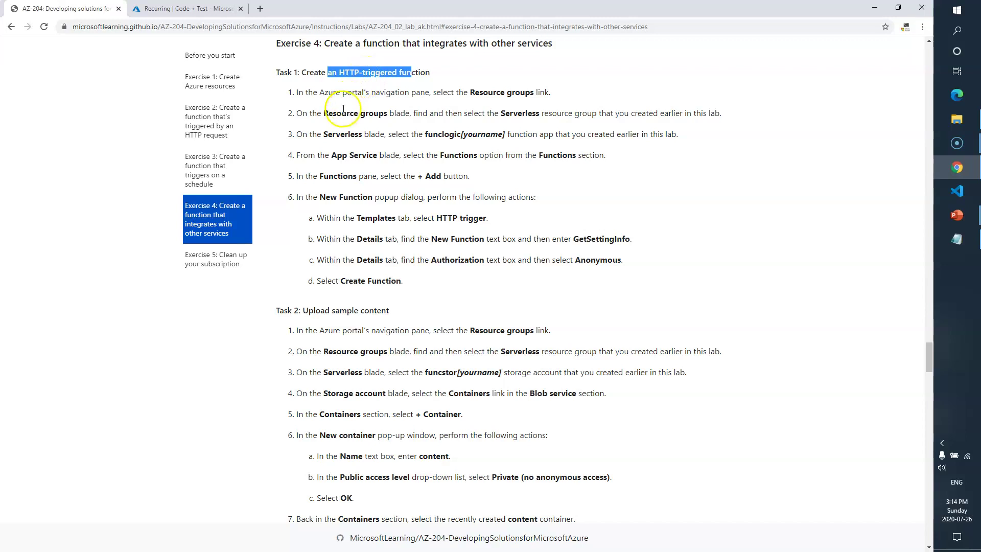
left_click_drag(483, 92, 517, 92)
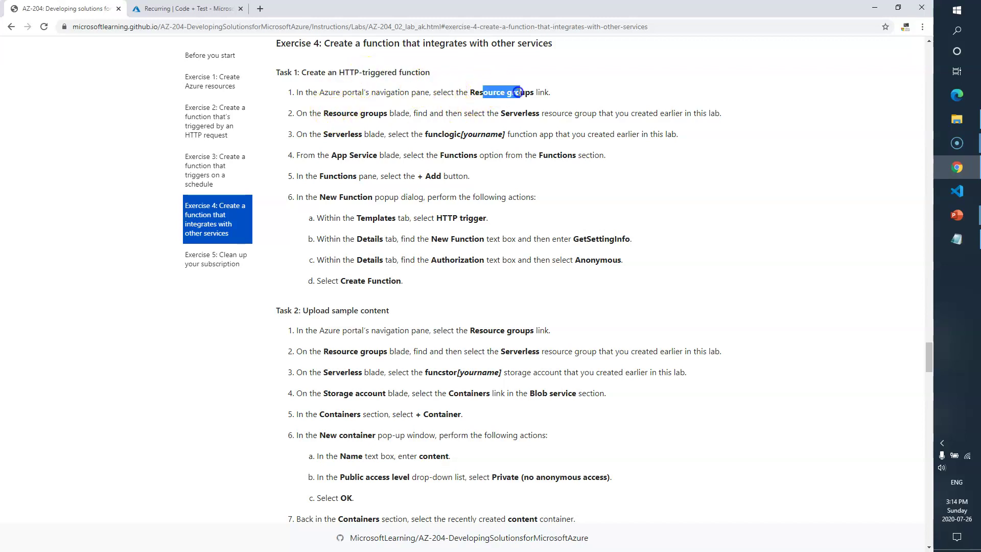
left_click(517, 111)
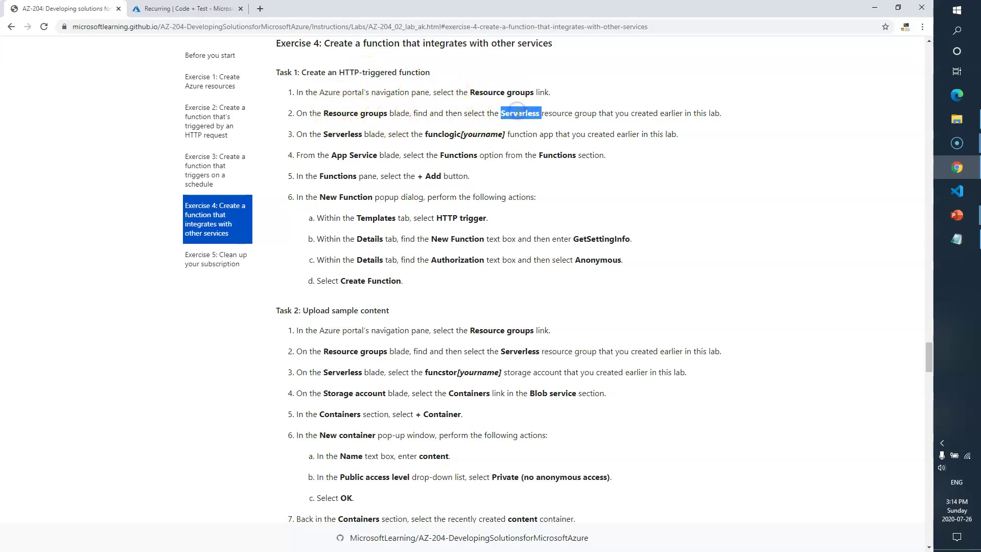
double_click(447, 135)
left_click_drag(340, 176, 437, 189)
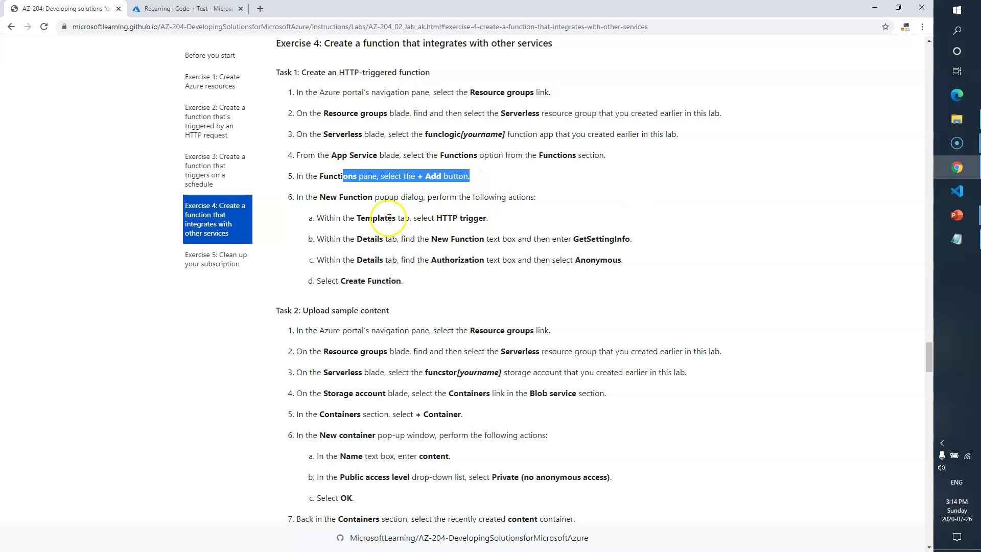
double_click(362, 218)
left_click_drag(442, 218, 486, 218)
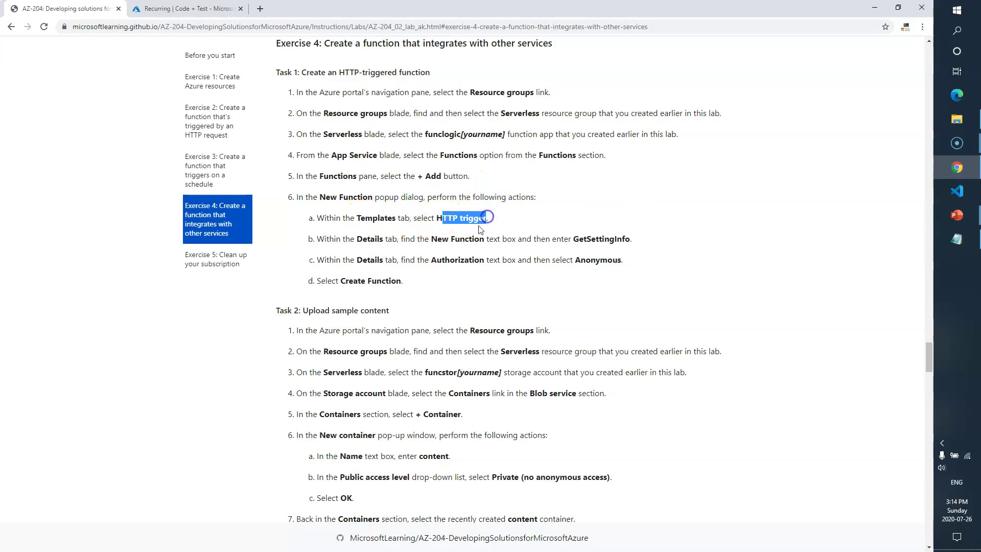
double_click(600, 239)
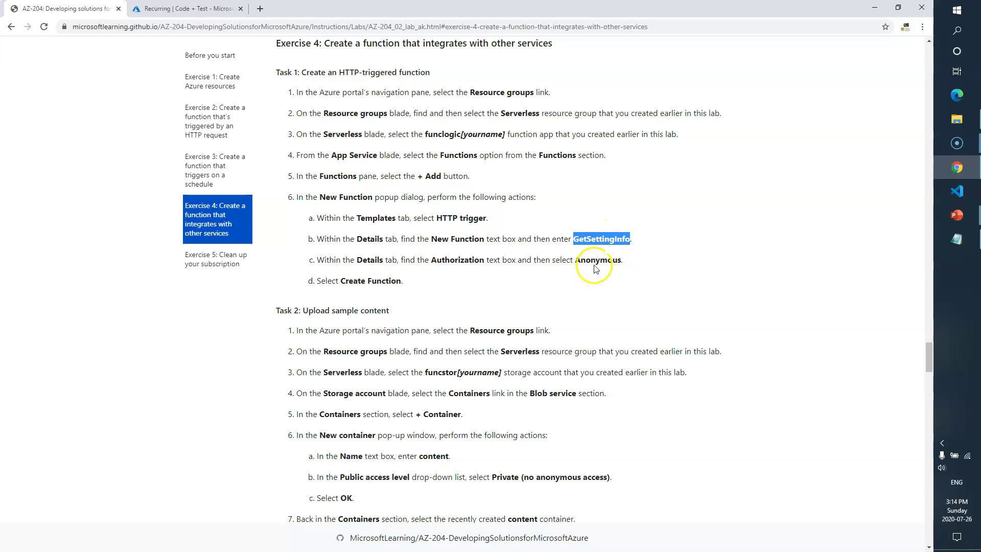
Step: Switch to the Azure portal and close the open blades to return to the portal home page
left_click(204, 9)
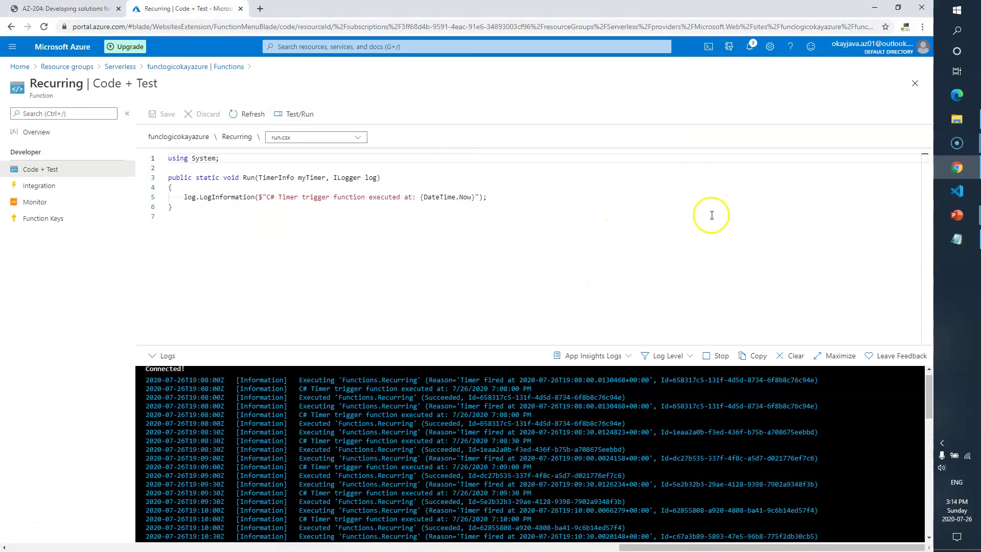
left_click(914, 83)
left_click(914, 84)
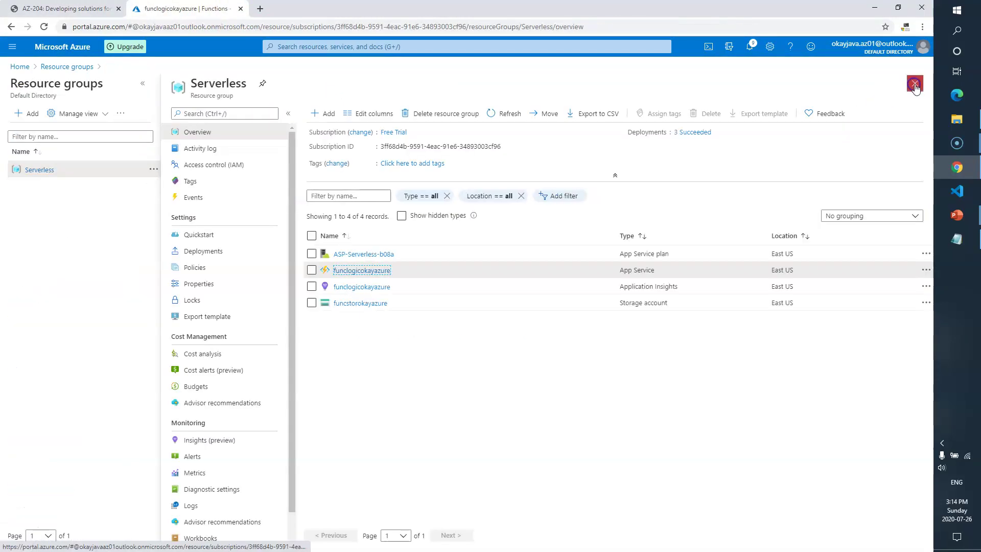
left_click(914, 84)
left_click(914, 84)
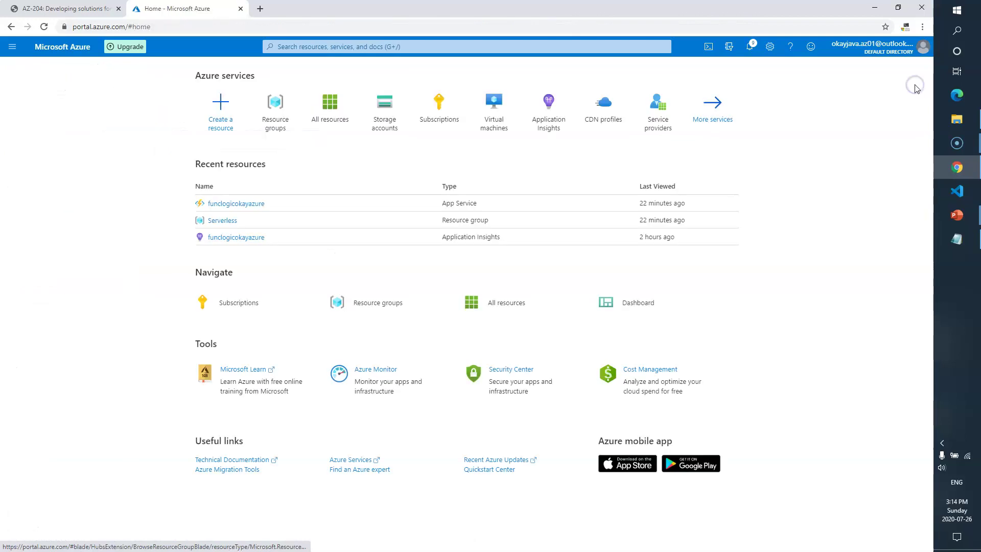
Step: Open the Functions list of the funclogicokayazure function app in the Serverless resource group
left_click(277, 105)
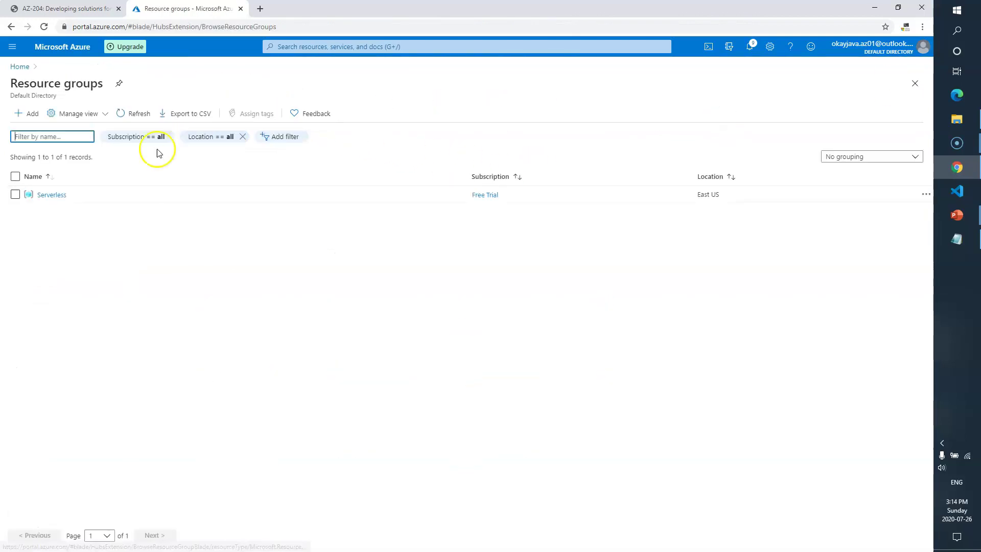
left_click(60, 194)
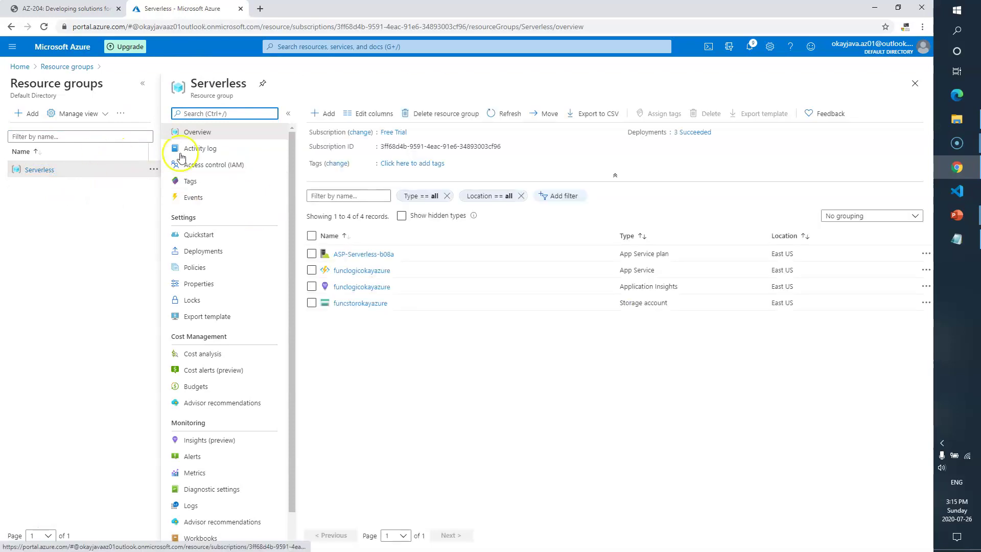
left_click(334, 271)
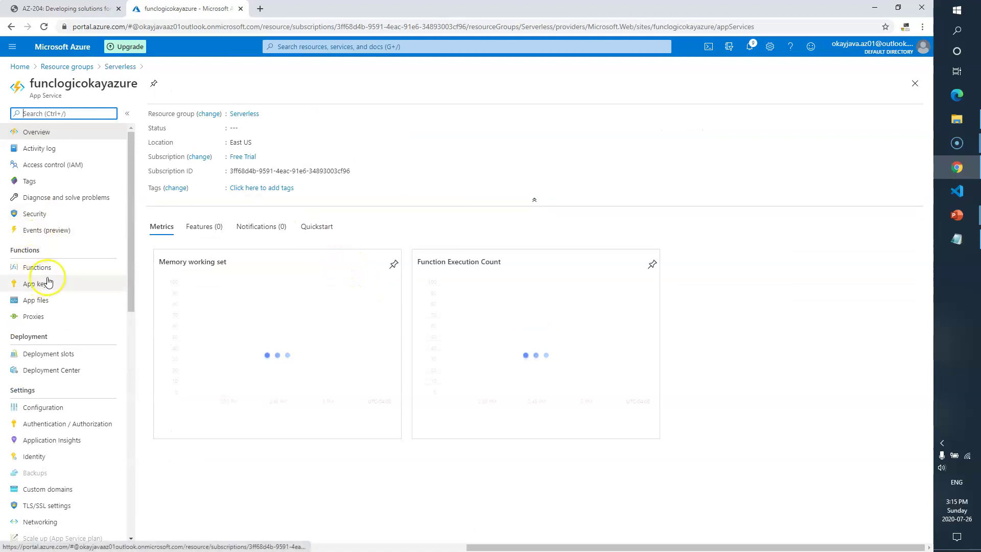
left_click(61, 272)
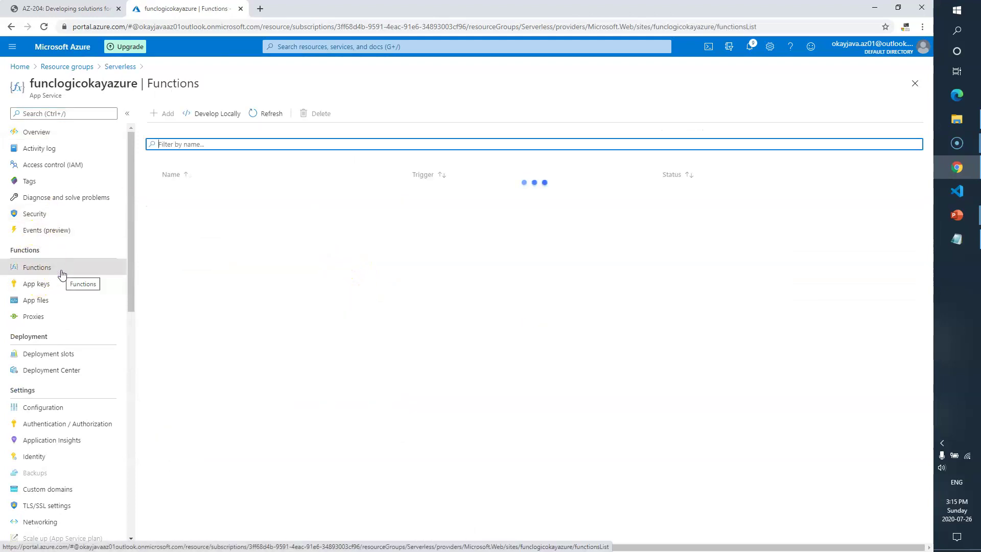
Step: Create a new function from the HTTP trigger template, named GetSettingInfo, with the Anonymous authorization level
left_click(167, 116)
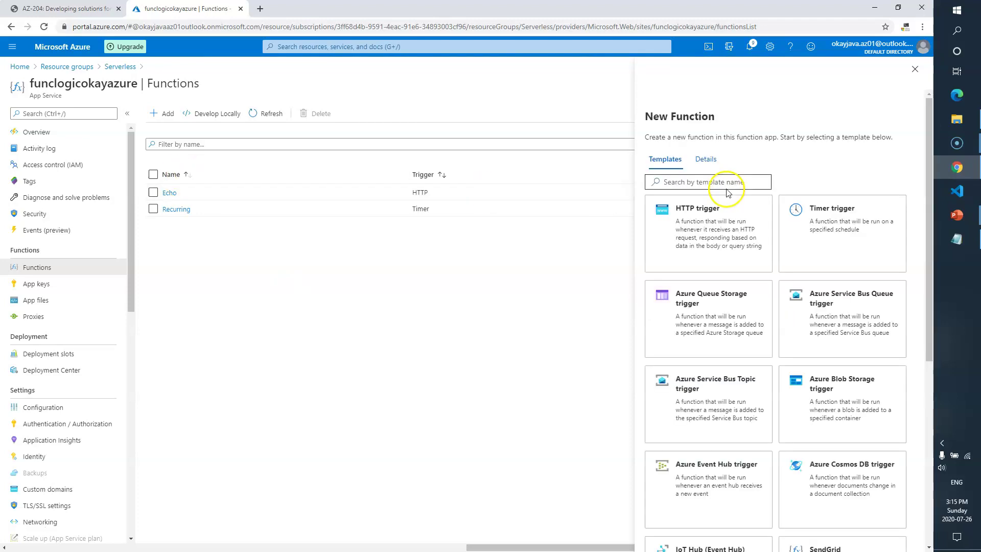
left_click(722, 230)
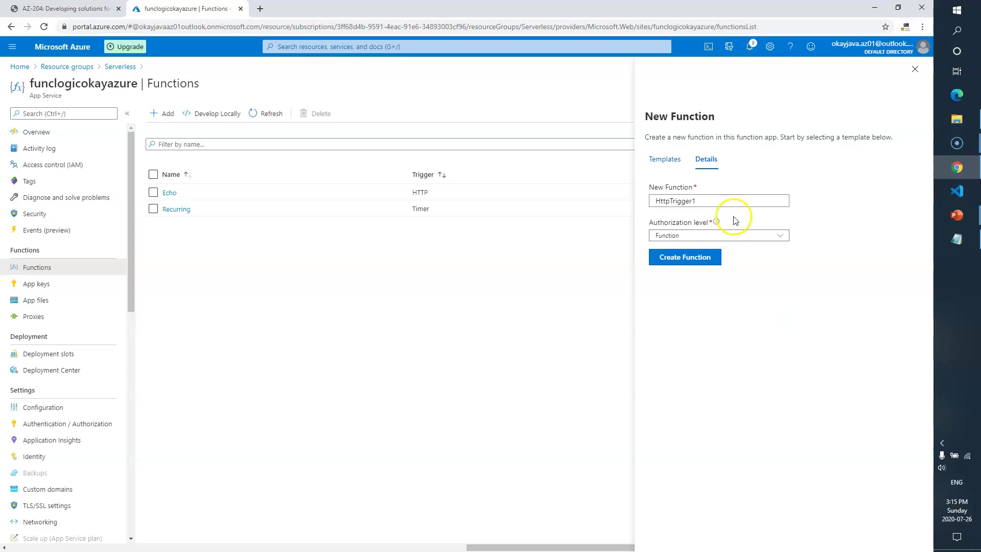
left_click_drag(718, 200, 583, 197)
type("GetSettingInfo")
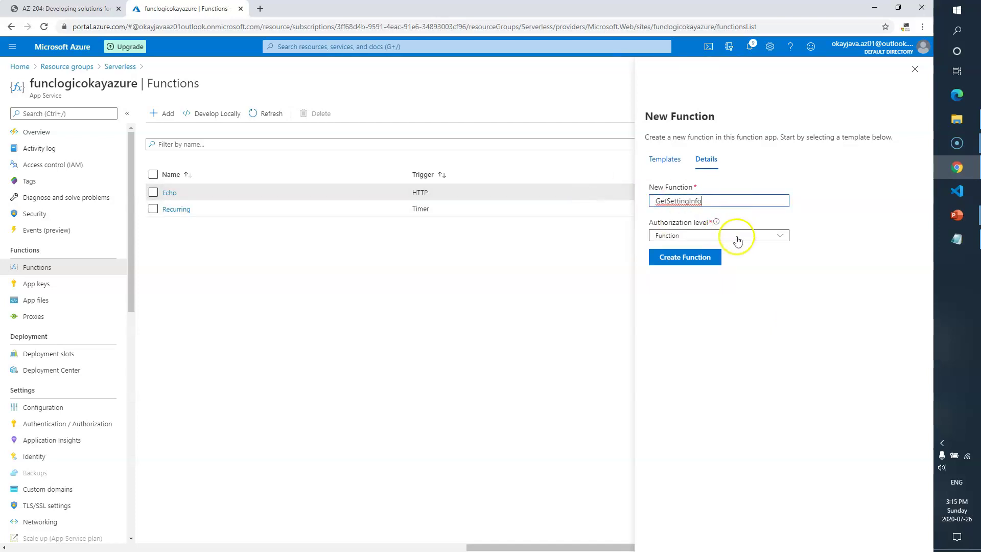
left_click(758, 235)
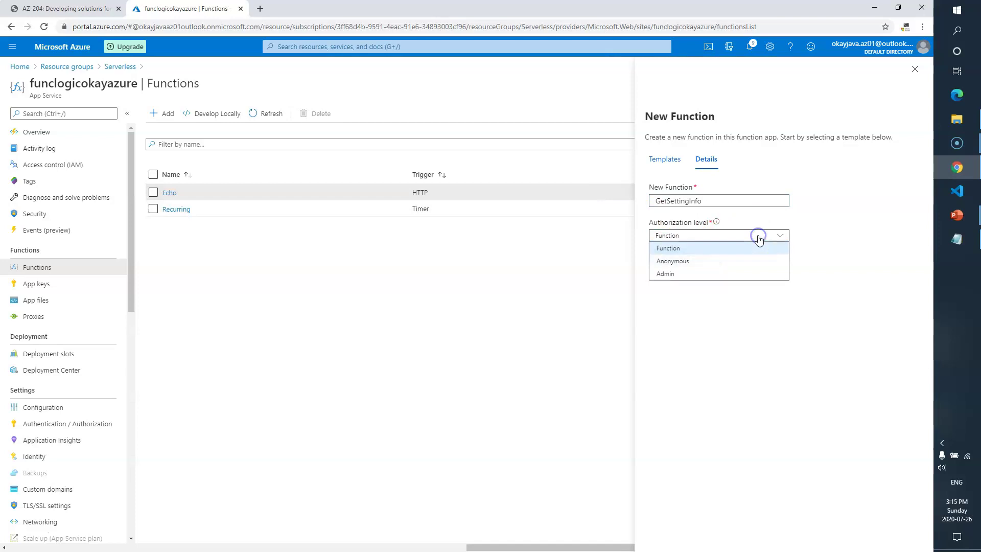
left_click(685, 261)
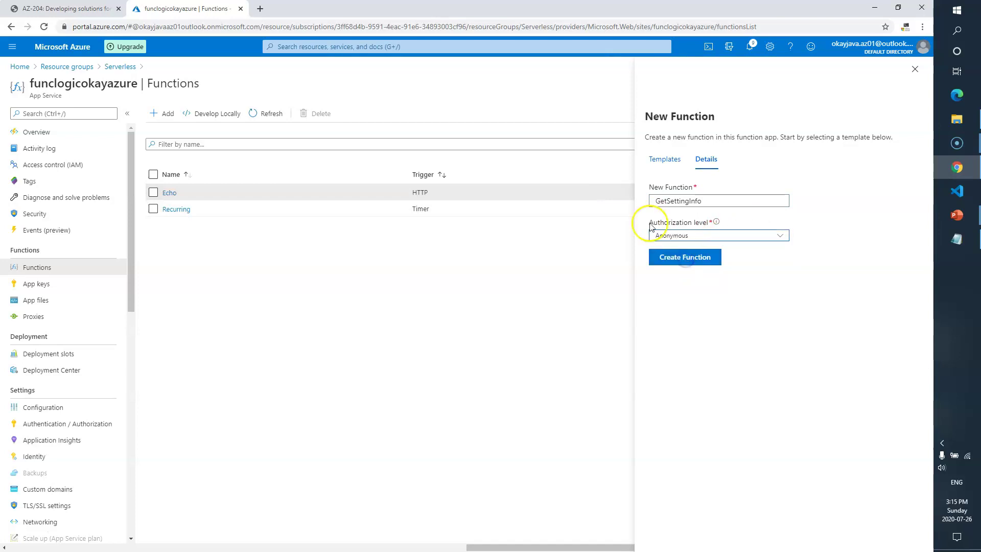
left_click(697, 262)
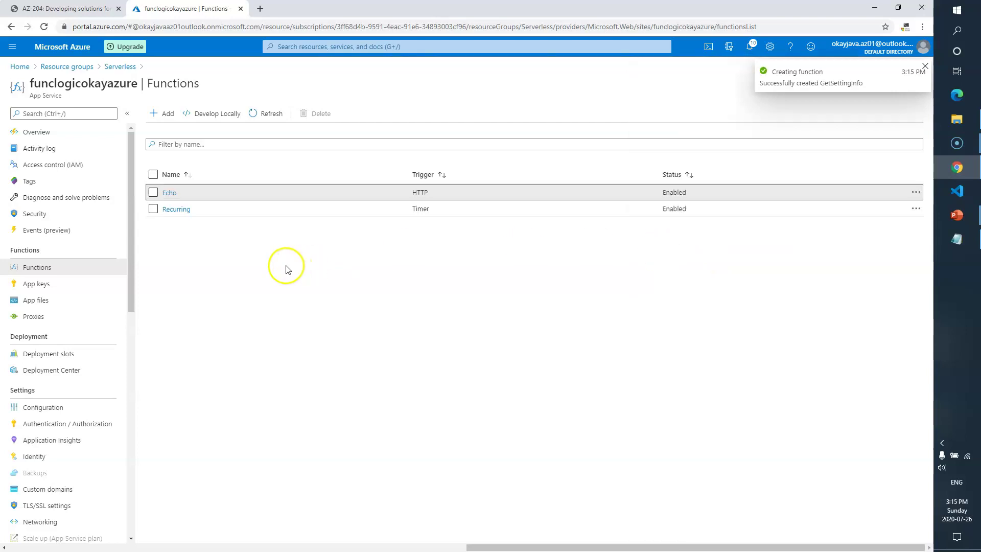
Step: Refresh the functions list, check the GetSettingInfo function's overview, and close it again
left_click(266, 114)
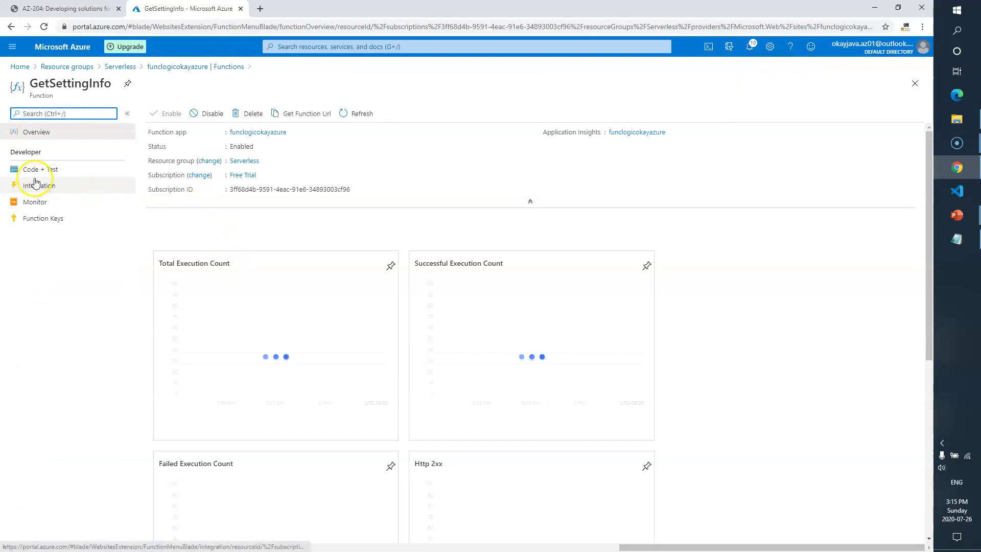
left_click(914, 84)
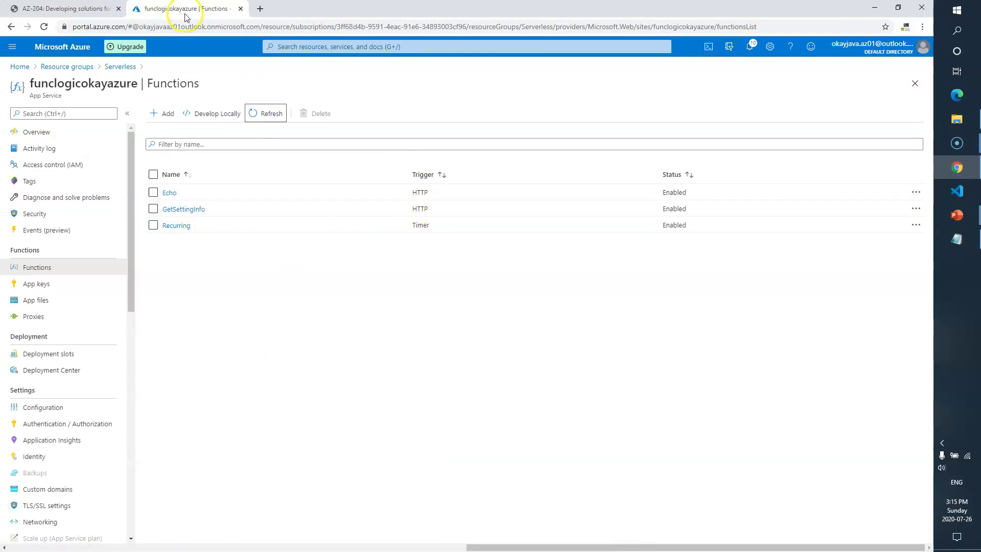
Step: Return to the lab guide and read the Task 2 instructions on creating a container and uploading sample content
left_click(65, 8)
left_click_drag(403, 282, 348, 276)
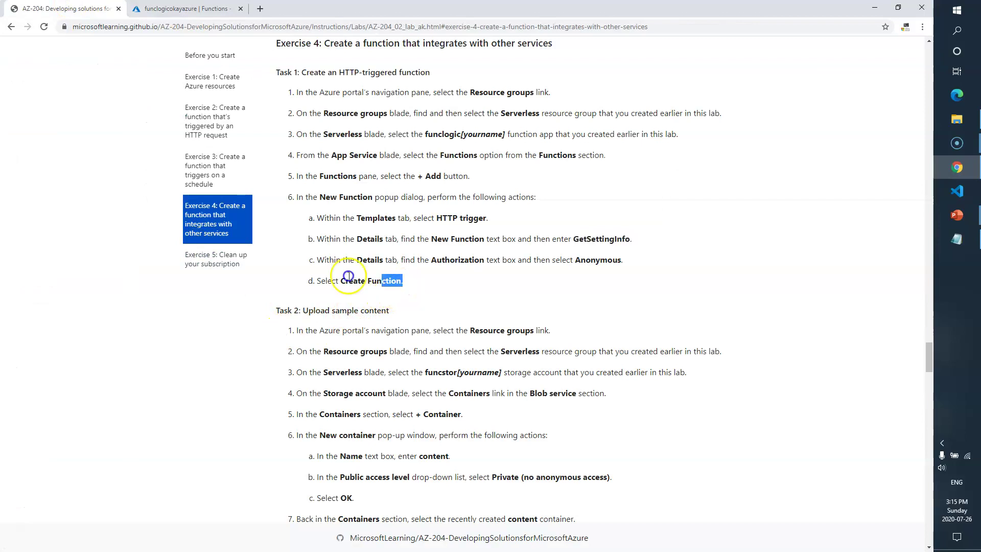
scroll(367, 321, "down", 2)
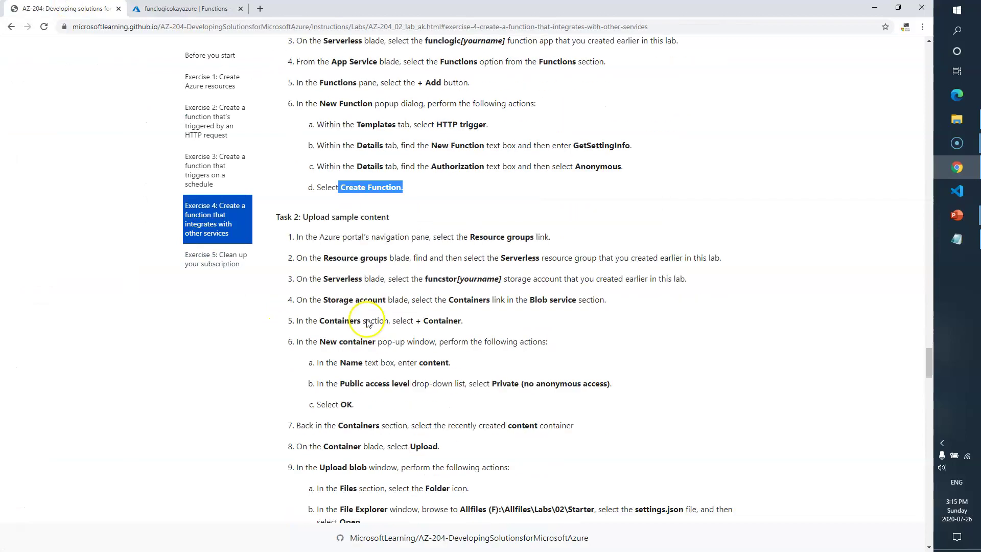
scroll(368, 325, "down", 1)
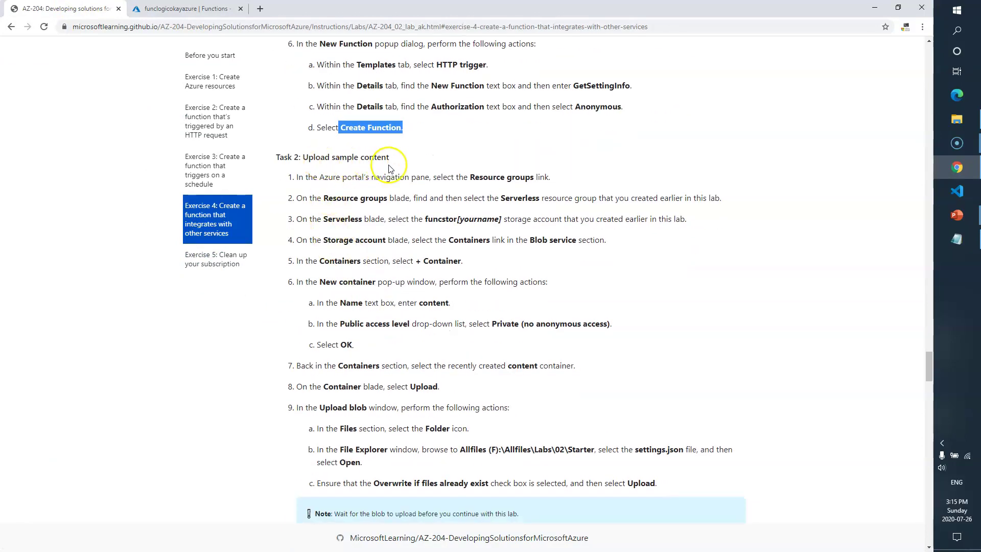
left_click_drag(469, 176, 521, 177)
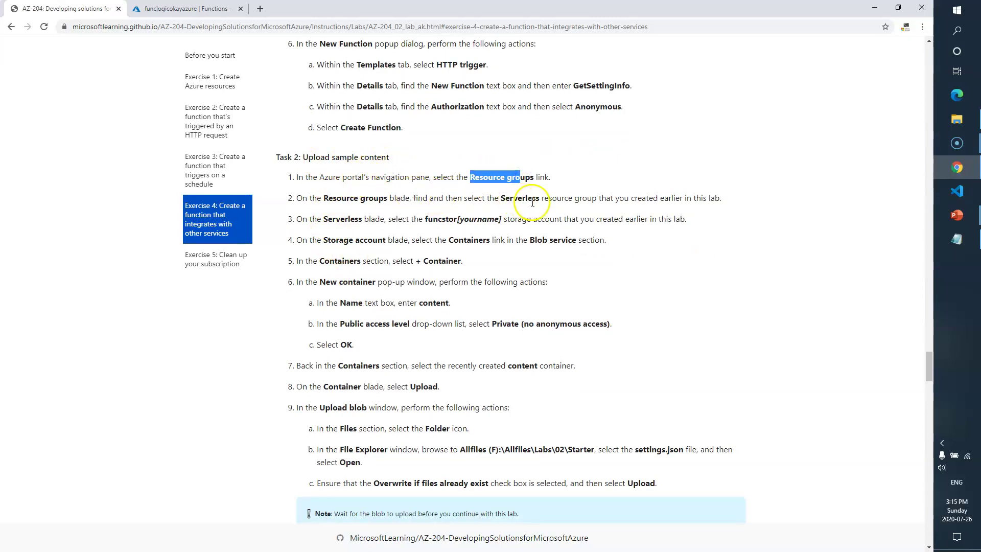
left_click(529, 196)
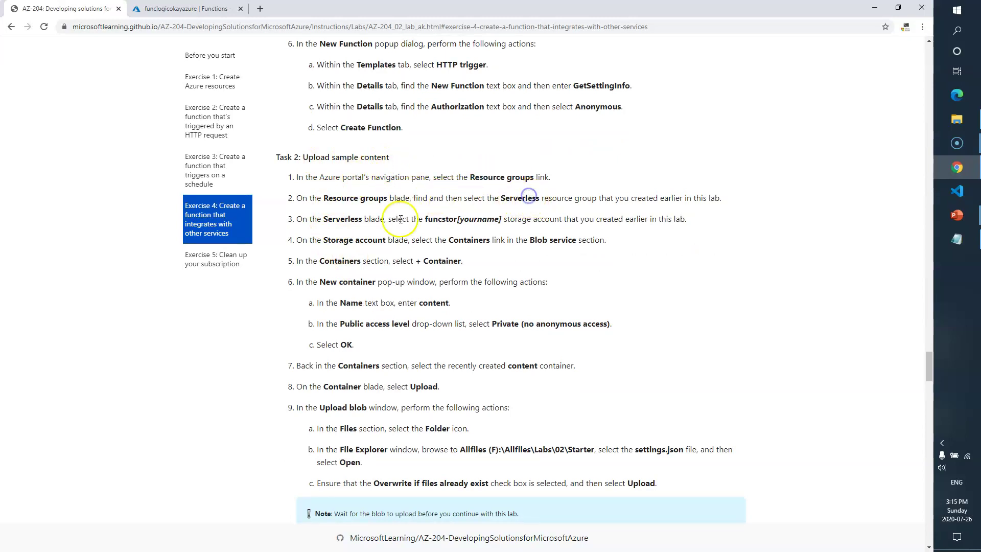
double_click(442, 218)
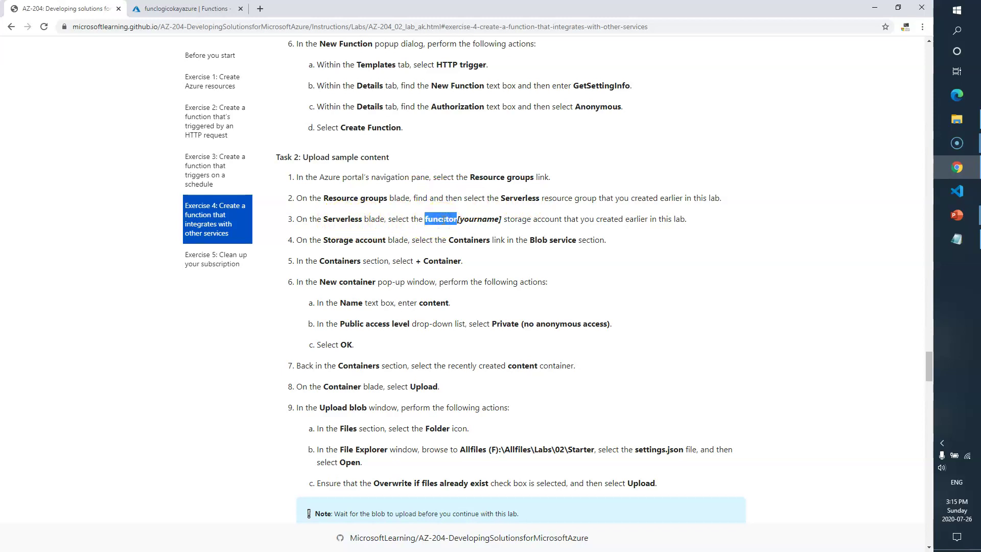
left_click_drag(326, 241, 356, 244)
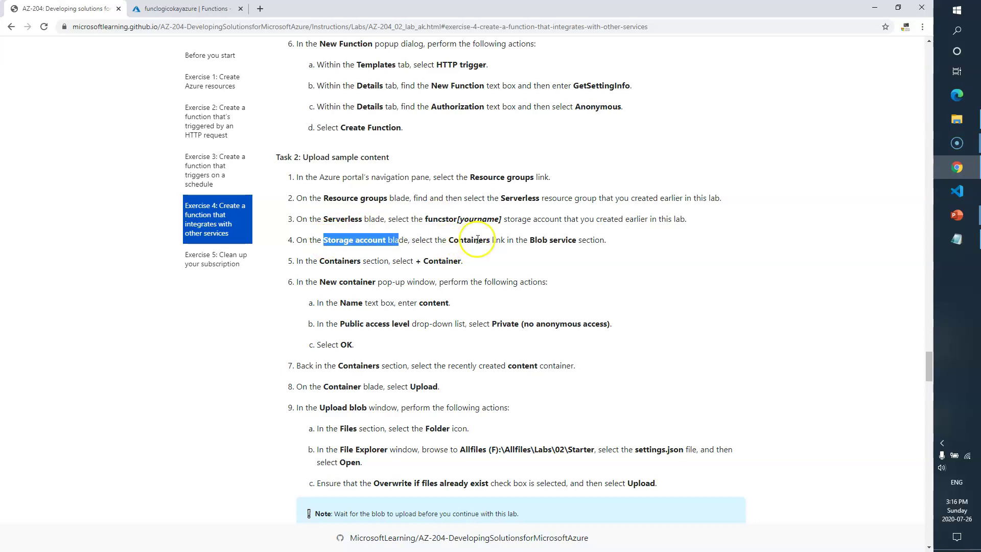
left_click_drag(576, 240, 537, 245)
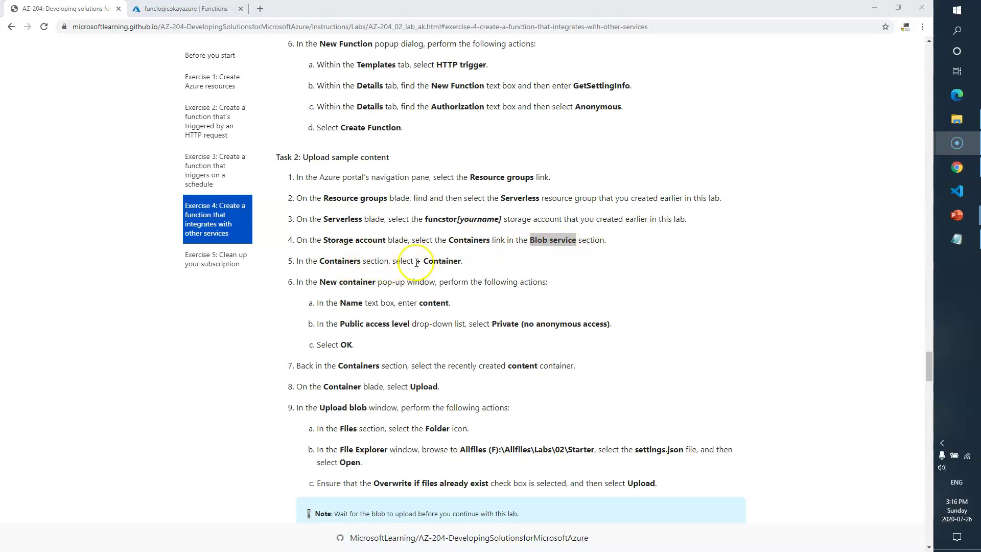
left_click_drag(416, 262, 455, 264)
left_click_drag(372, 345, 317, 244)
left_click(494, 310)
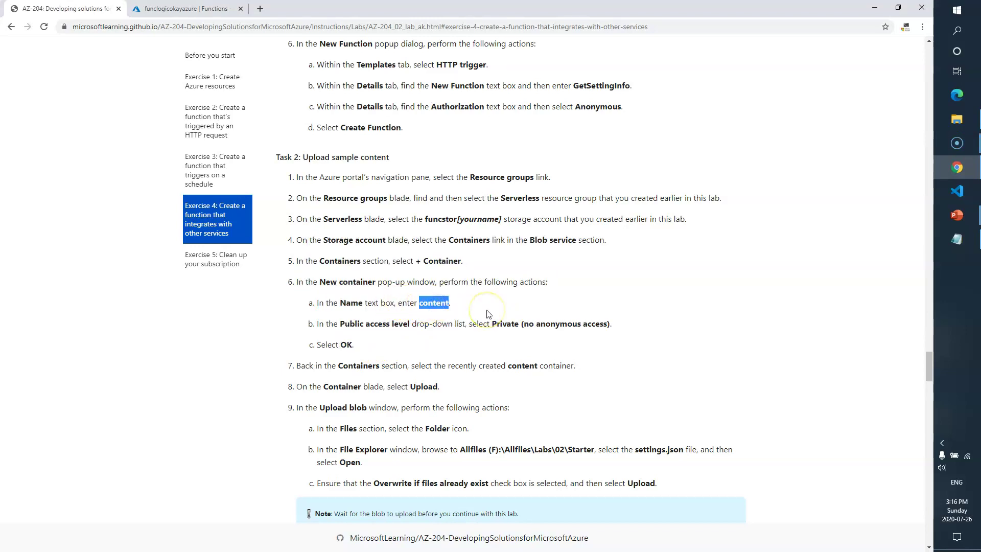
Step: Switch back to the Azure portal, leave the function app, and open the Serverless resource group from the home page
left_click(174, 9)
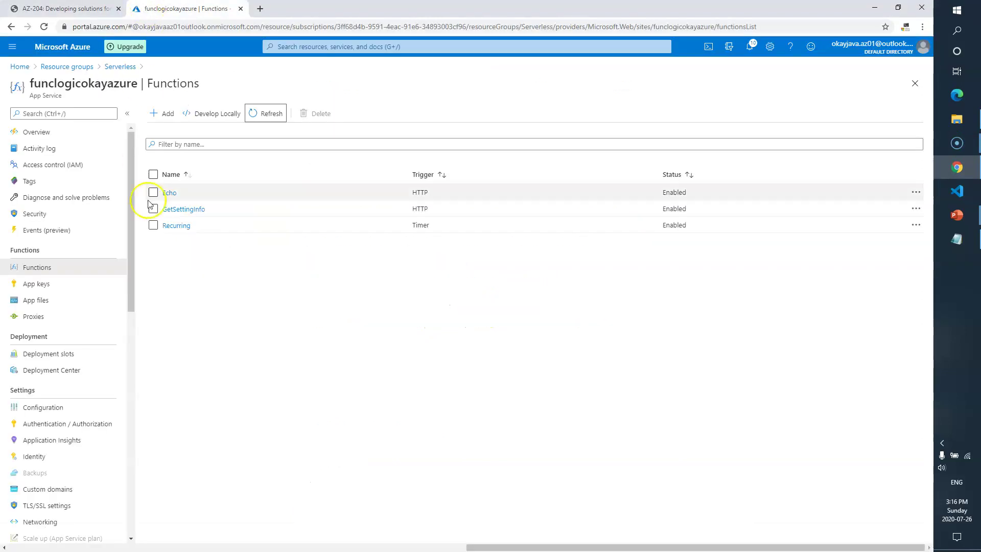
left_click(915, 84)
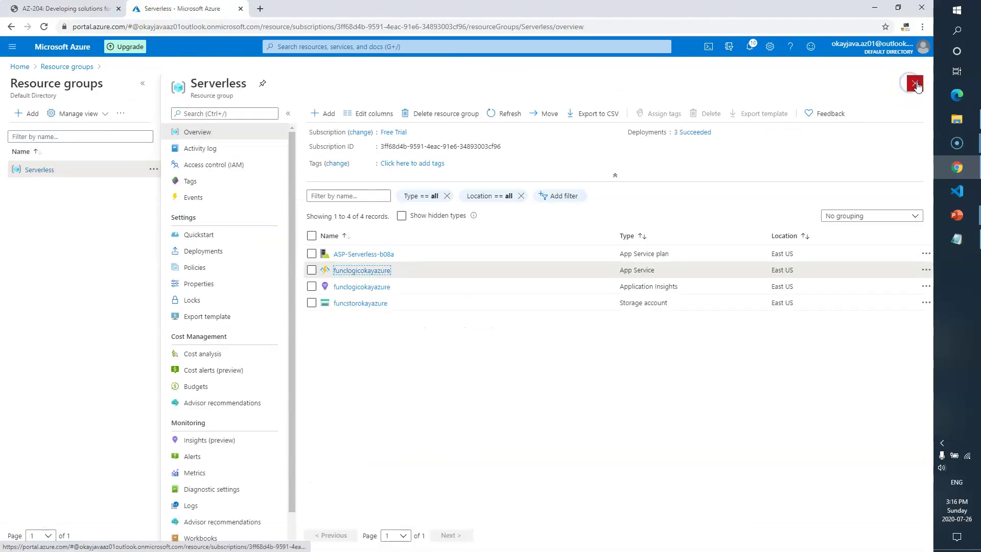
left_click(915, 83)
left_click(914, 83)
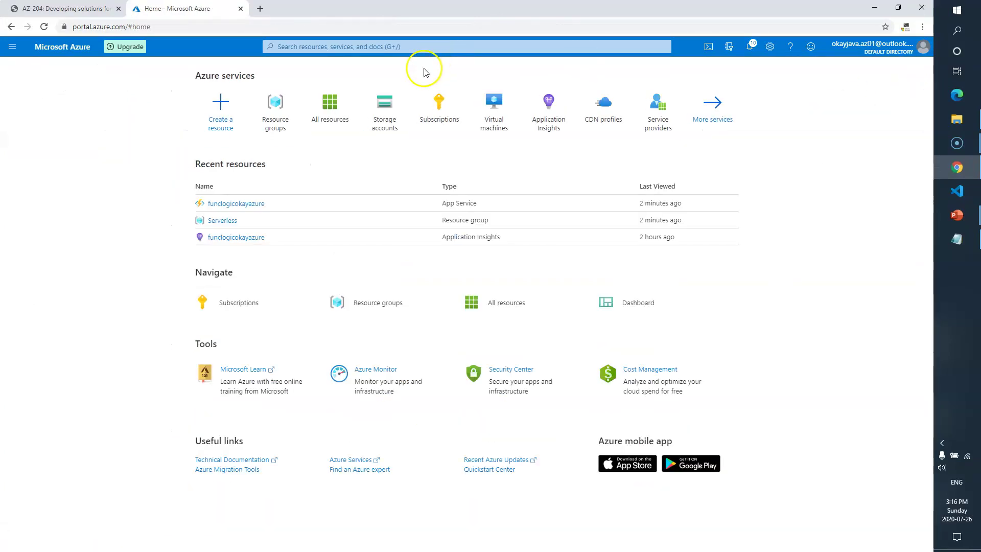
left_click(275, 115)
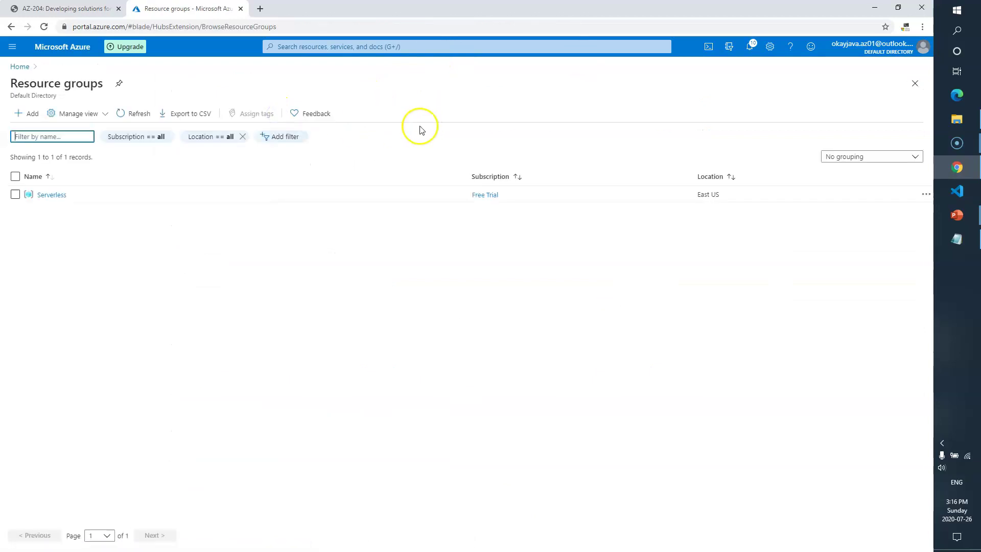
left_click(51, 197)
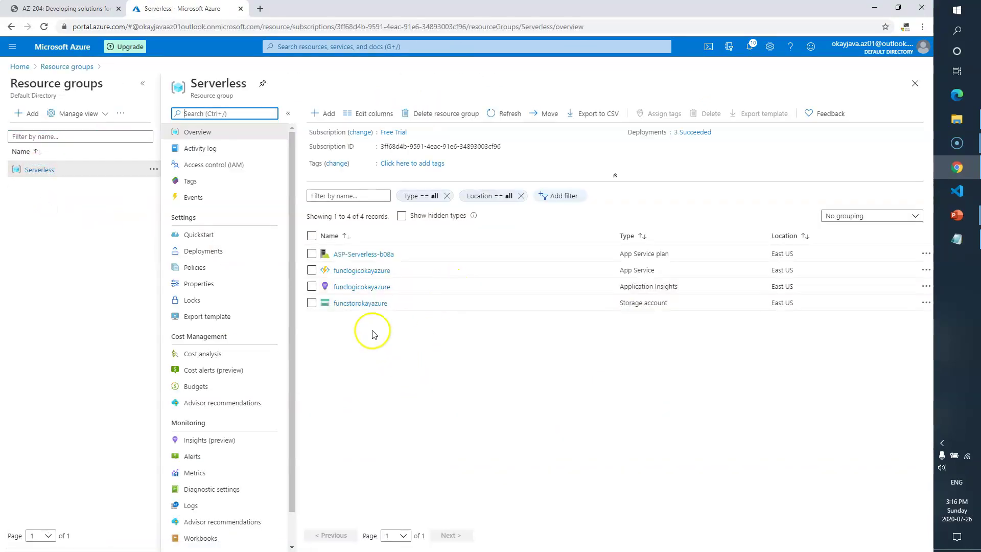
Step: Open the funcstorokayazure storage account and go to its blob containers
left_click(355, 306)
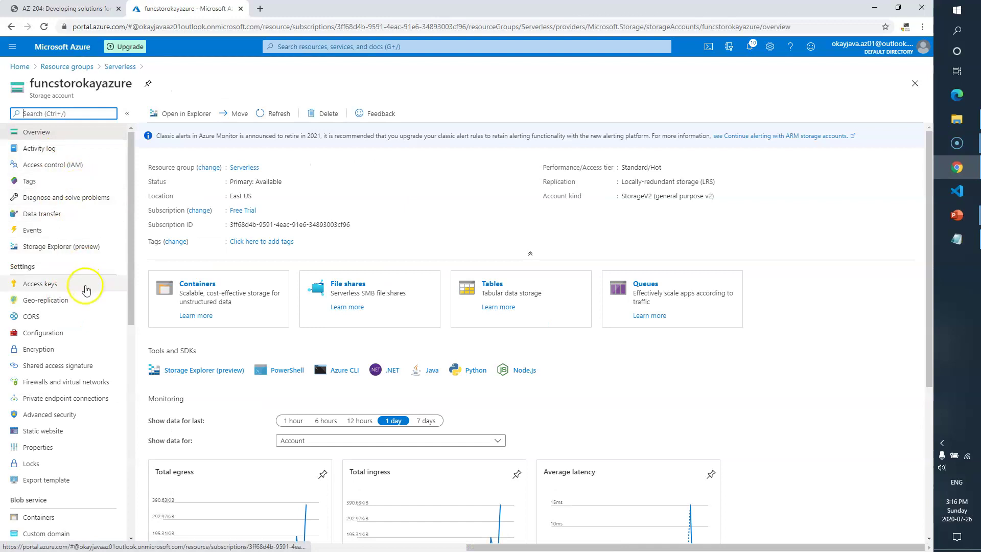
scroll(83, 286, "down", 3)
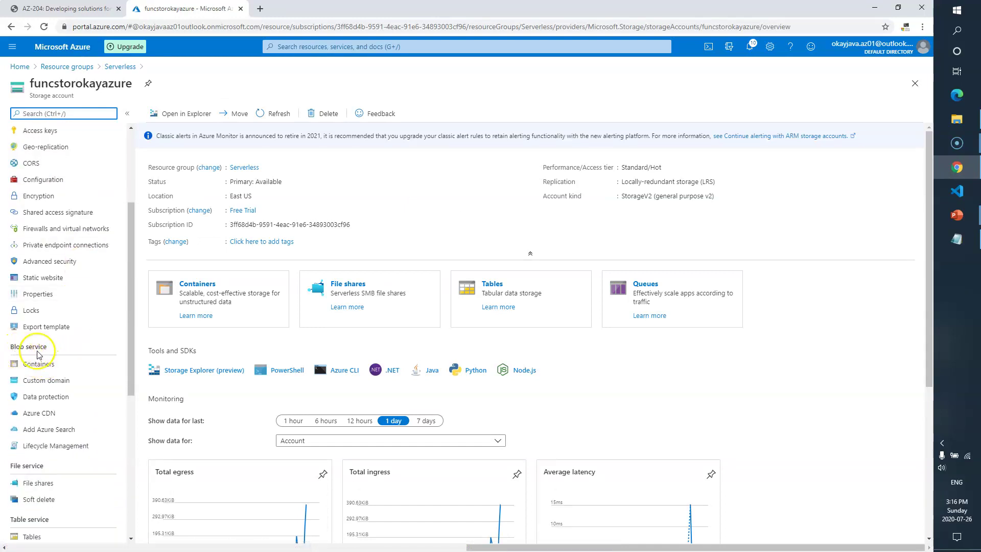
left_click(47, 364)
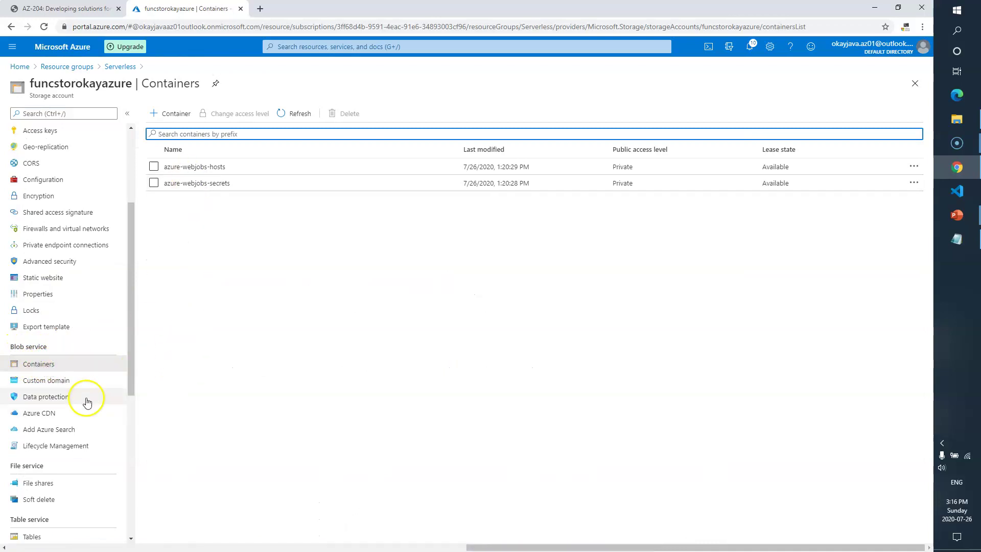
Step: Create a container named content with the Private (no anonymous access) level, checking the required access level in the lab guide
left_click(174, 118)
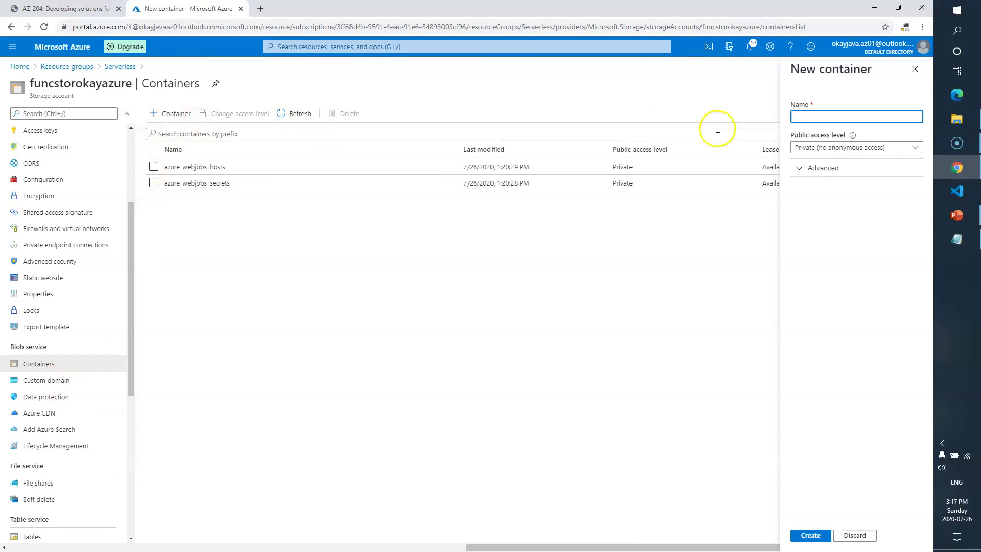
type("content")
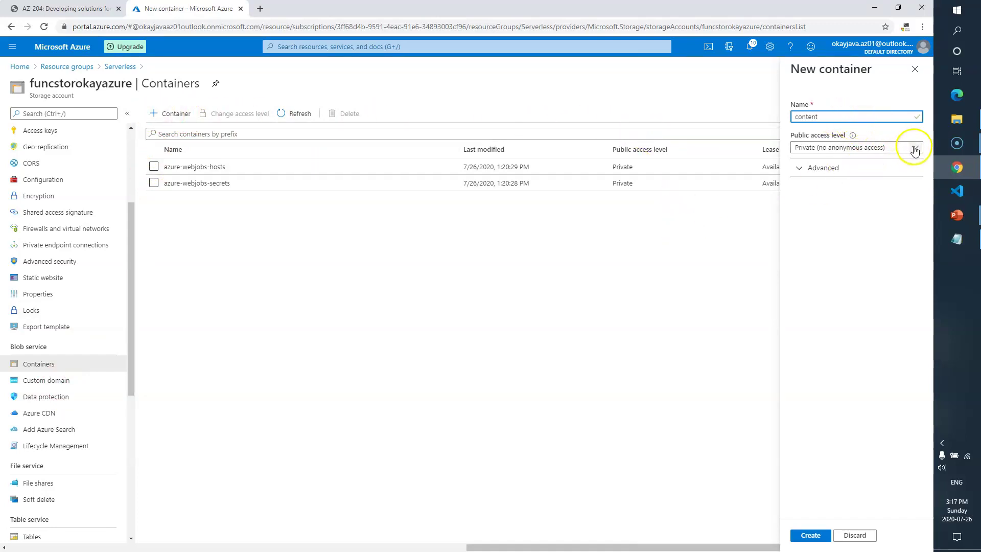
left_click(914, 148)
left_click(792, 178)
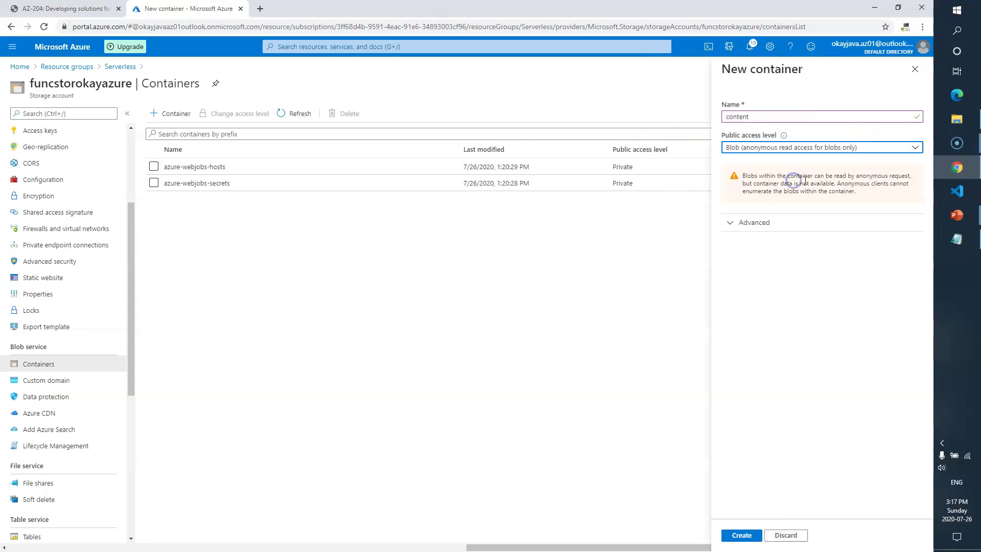
key("ctrl+Tab")
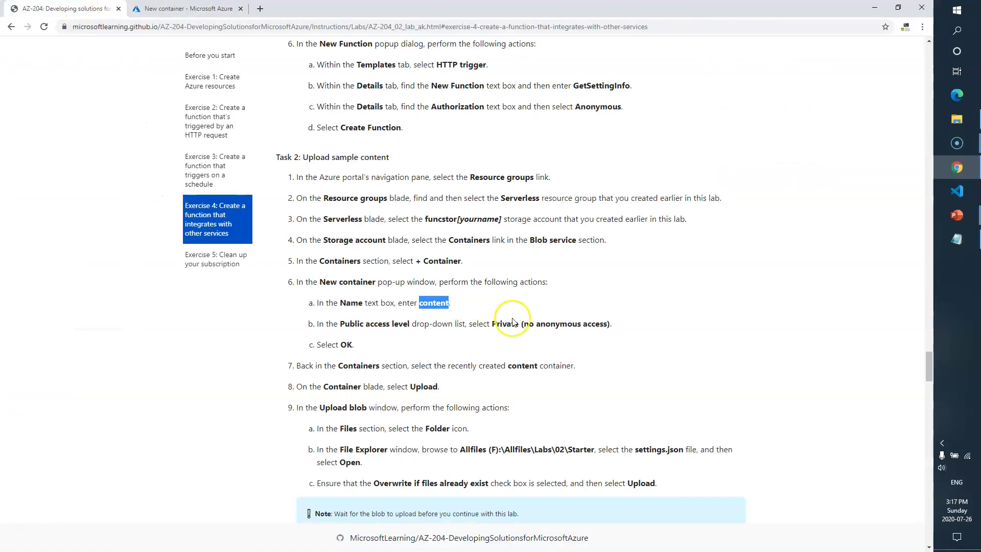
left_click_drag(500, 325, 579, 327)
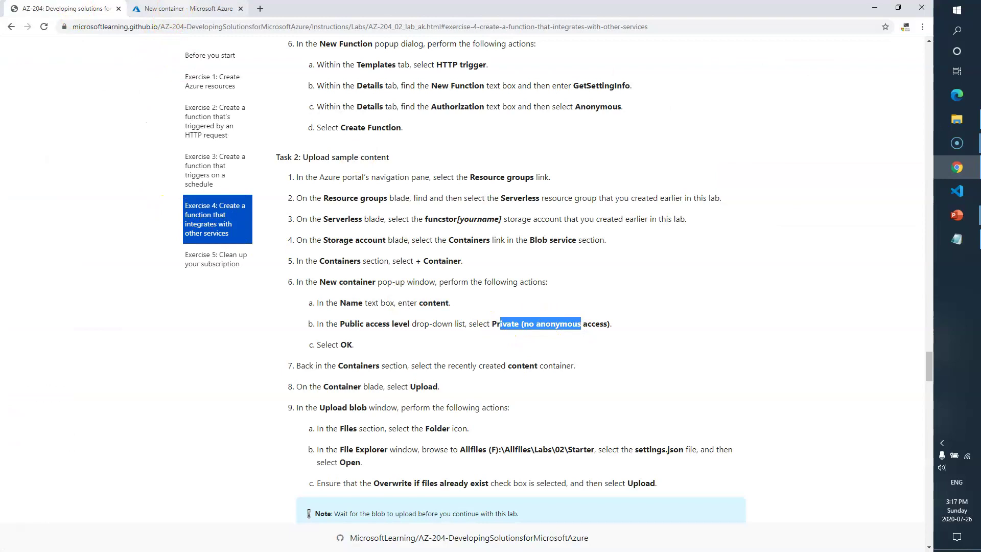
left_click(168, 9)
left_click(758, 147)
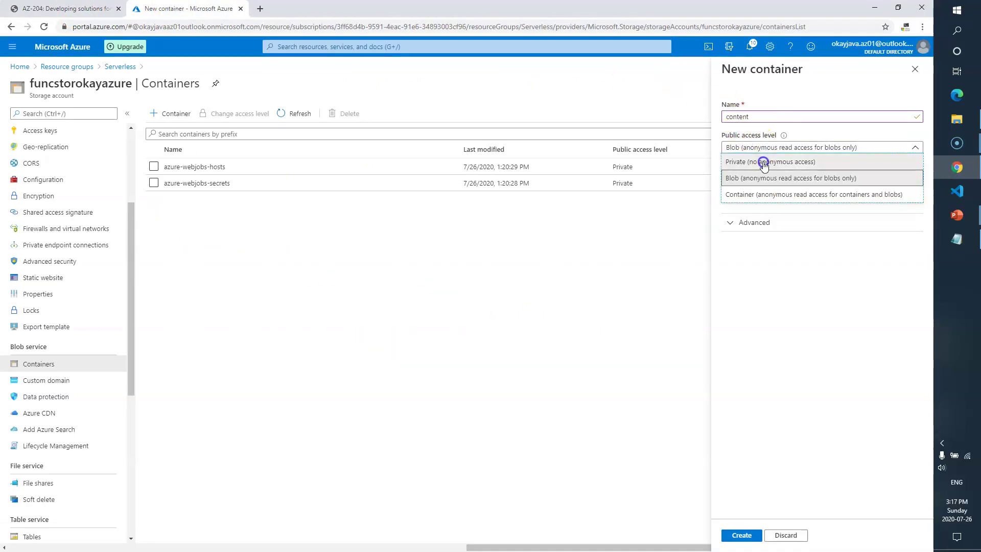
left_click(759, 159)
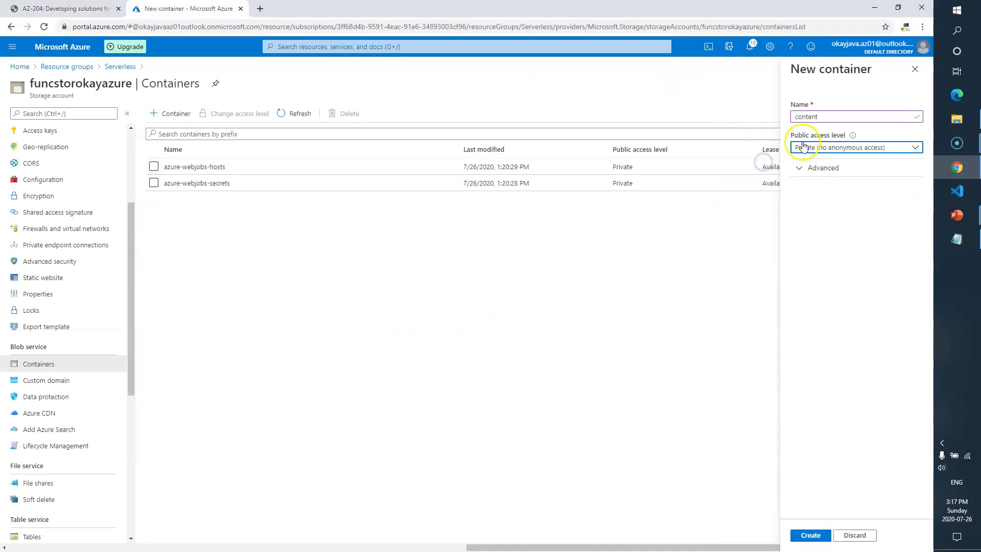
left_click(814, 535)
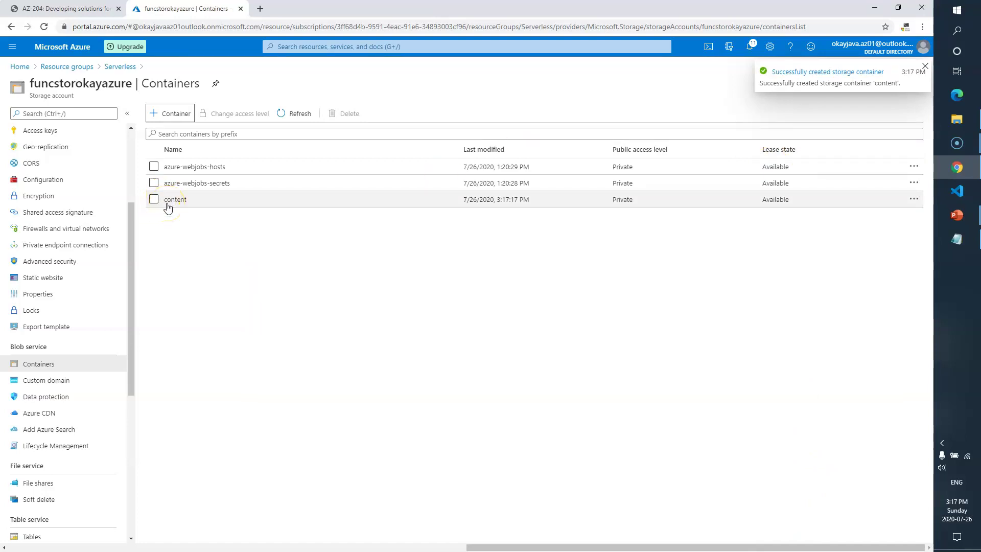
Step: Return to the lab guide and read the remaining Task 2 instructions on uploading settings.json to the content container
left_click(72, 8)
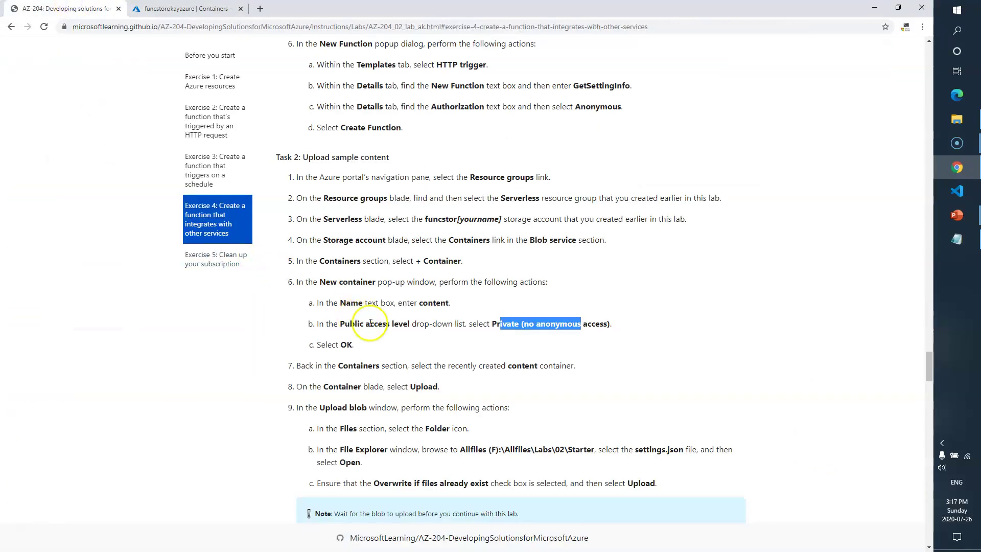
triple_click(354, 341)
scroll(355, 341, "down", 3)
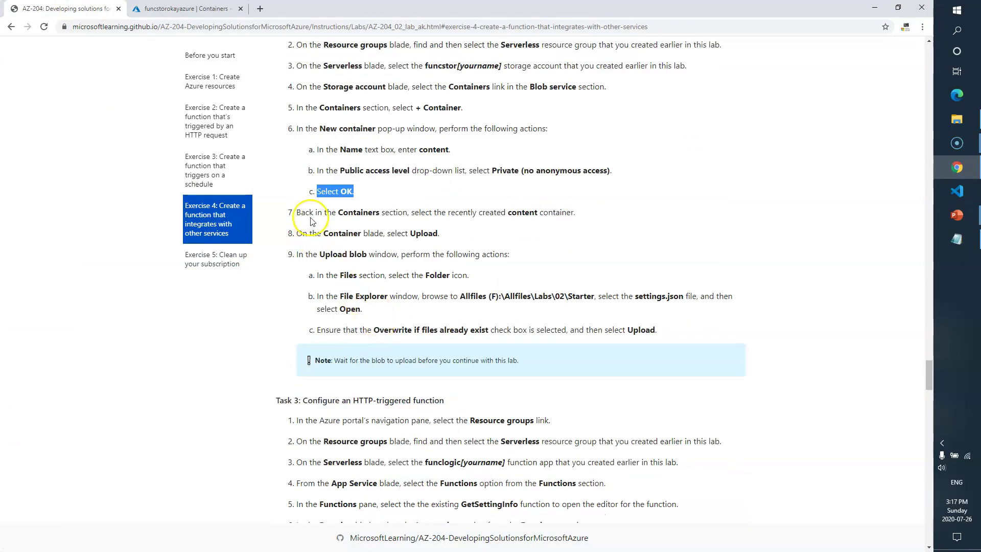
left_click(522, 211)
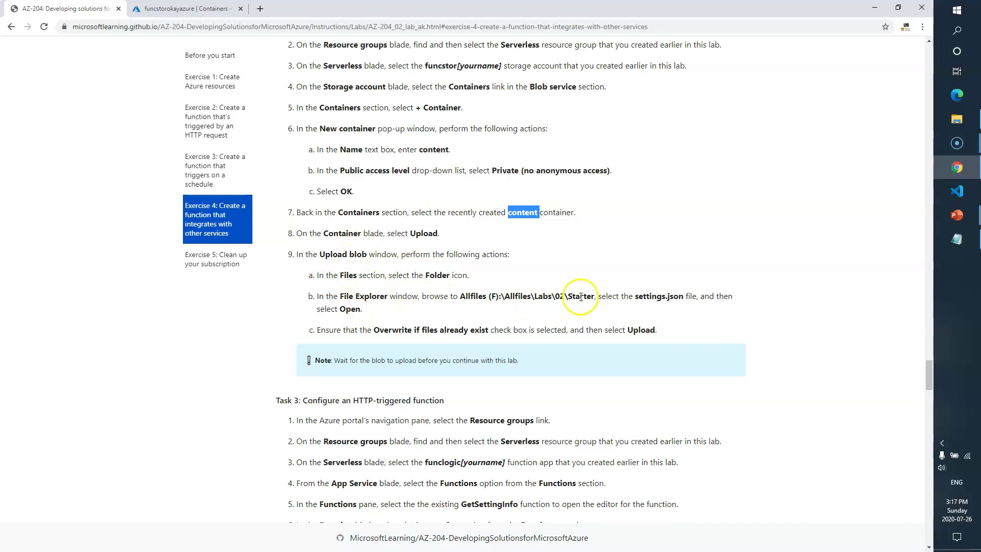
left_click_drag(633, 297, 670, 298)
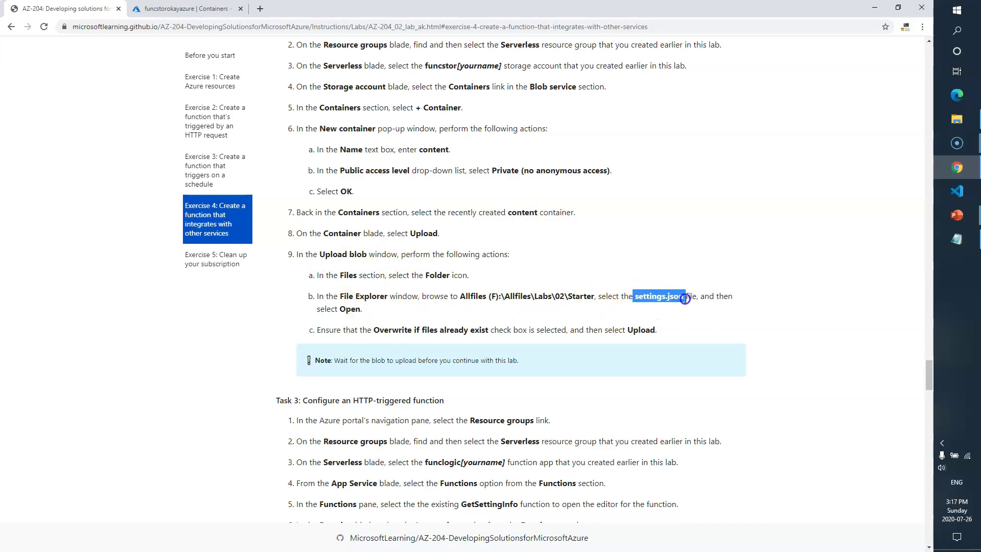
left_click(455, 316)
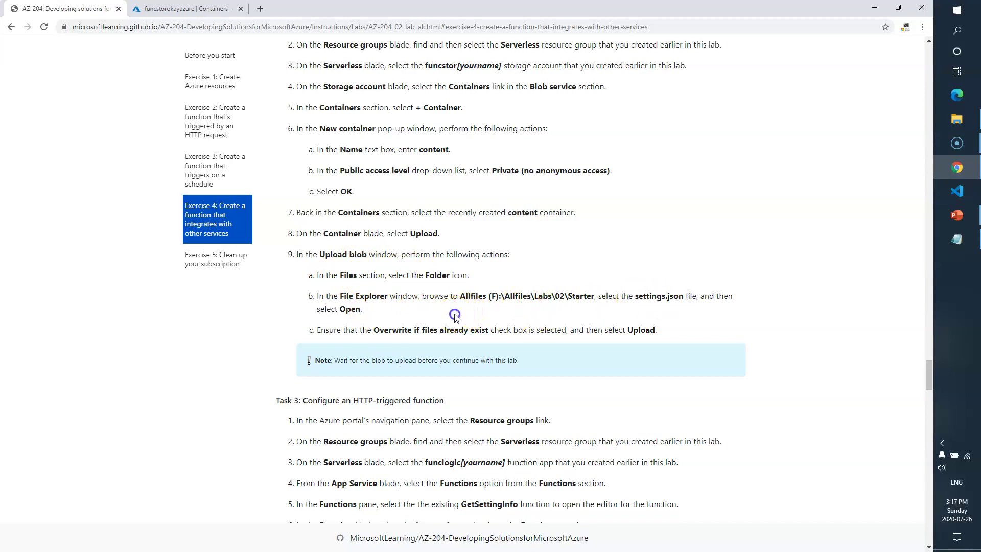
Step: Switch back to the Azure portal, open the content container and start a blob upload
key("ctrl+Tab")
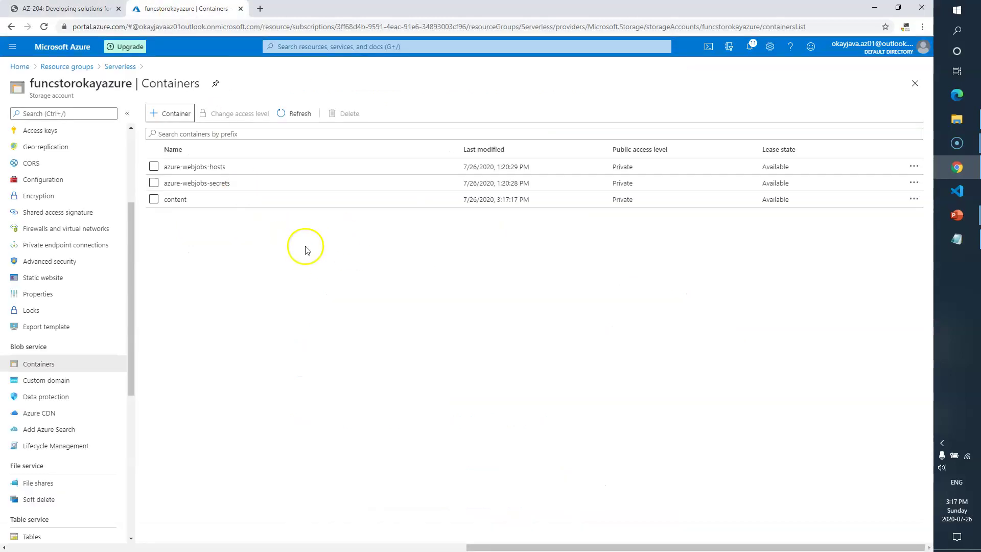
left_click(170, 200)
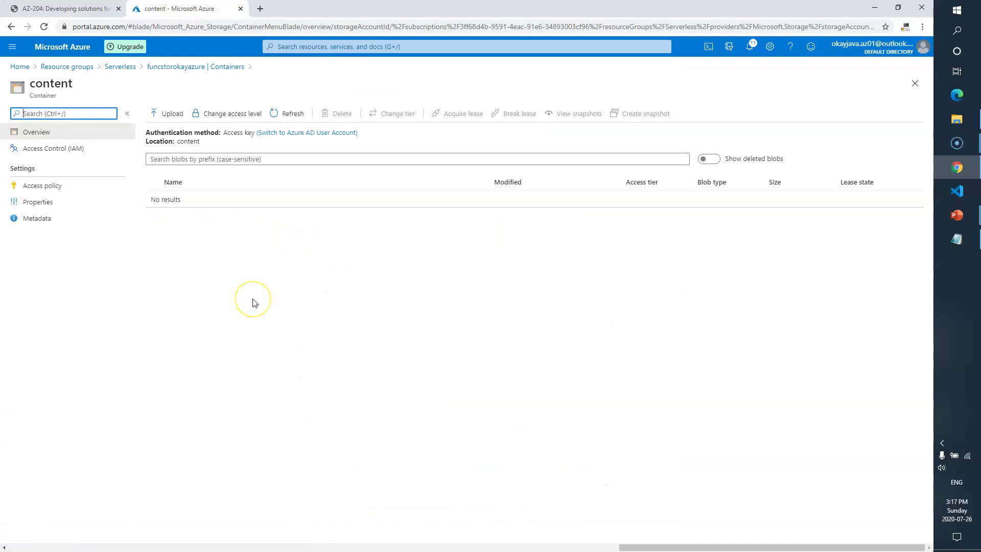
left_click(173, 115)
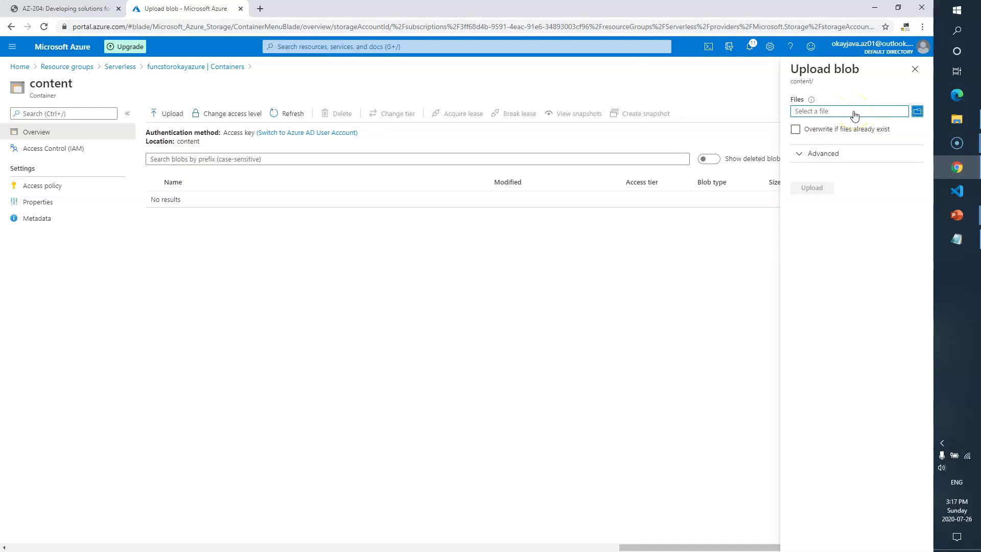
Step: Leave the file selection, recheck the starter folder path in the lab guide, and return to the blob upload
left_click(917, 111)
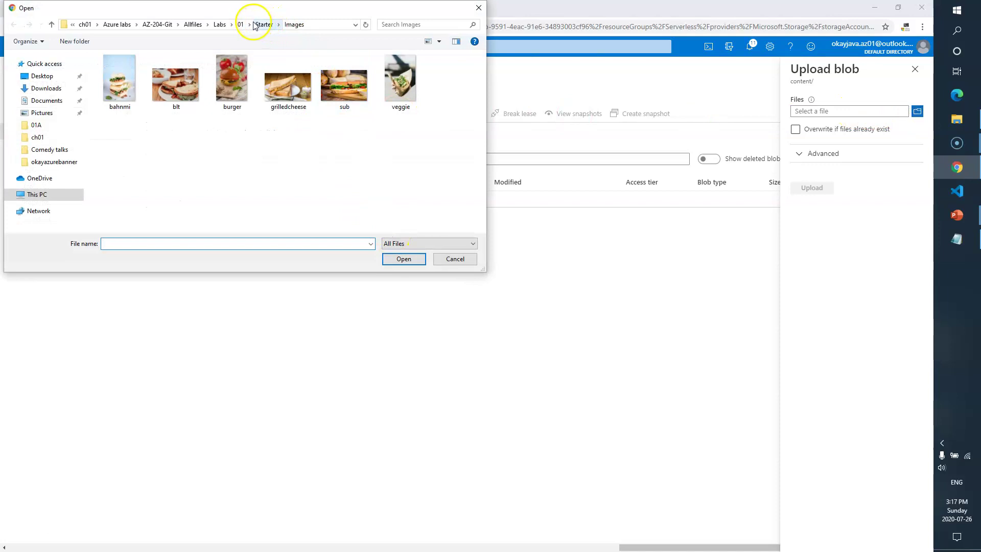
left_click(455, 259)
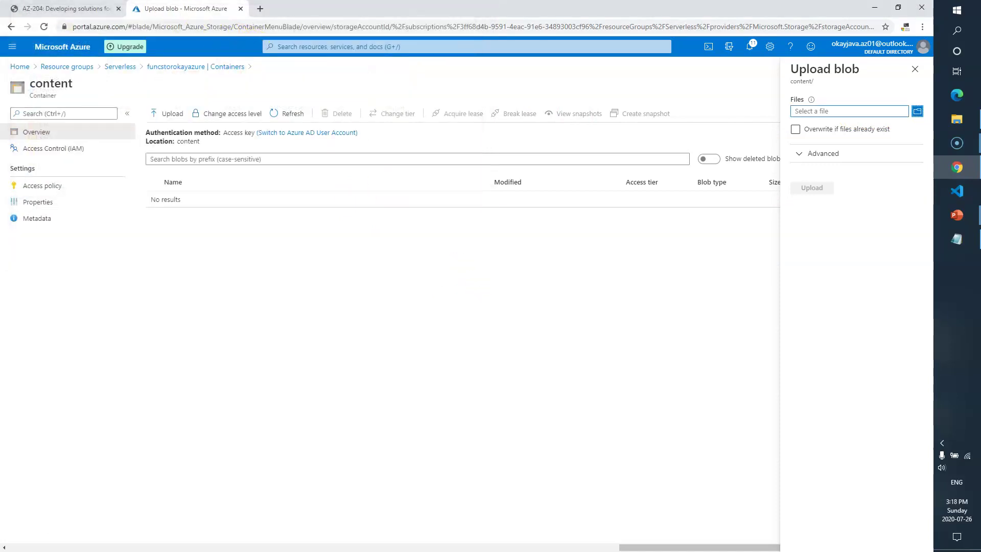
key("ctrl+Tab")
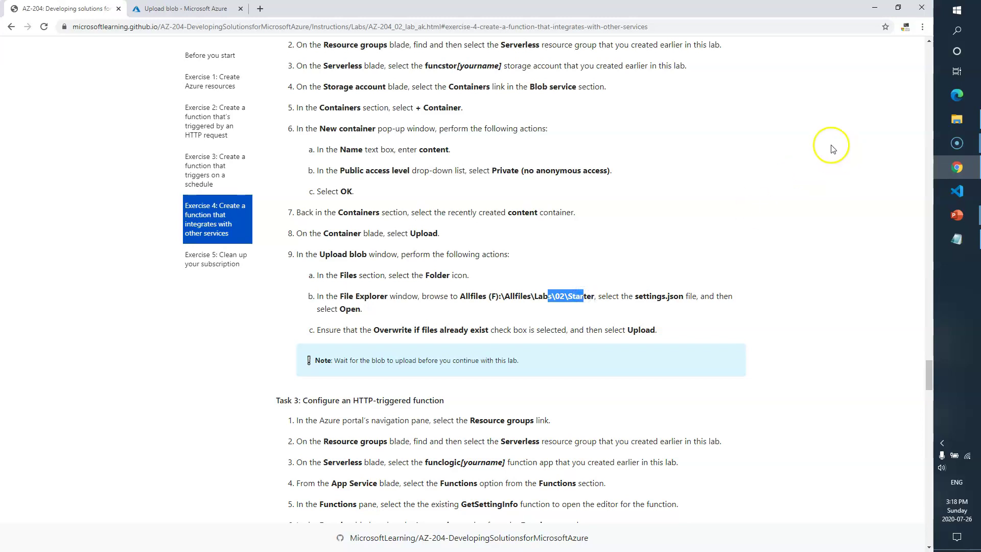
left_click(173, 9)
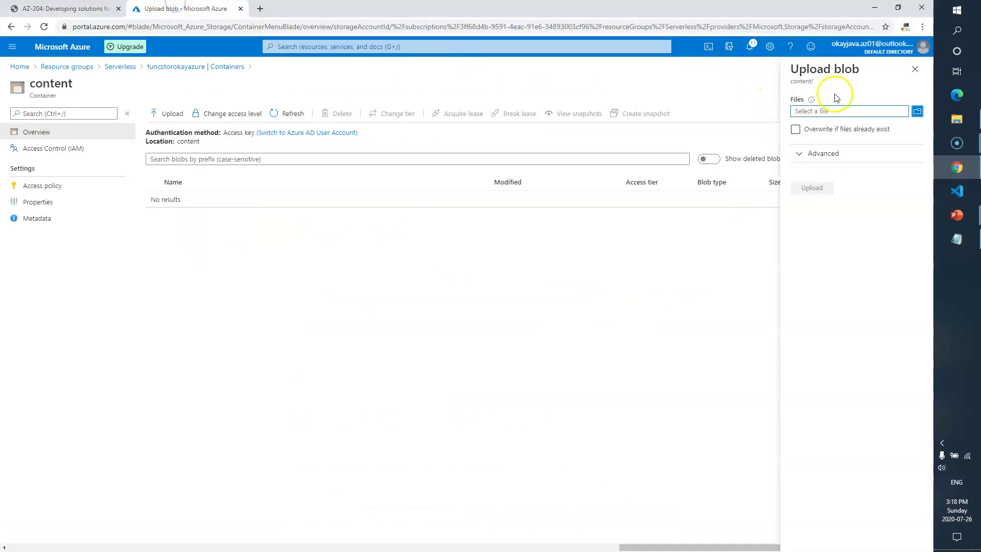
Step: Upload settings.json from the Labs\02\Starter folder to the content container, with overwriting of existing files enabled
left_click(917, 111)
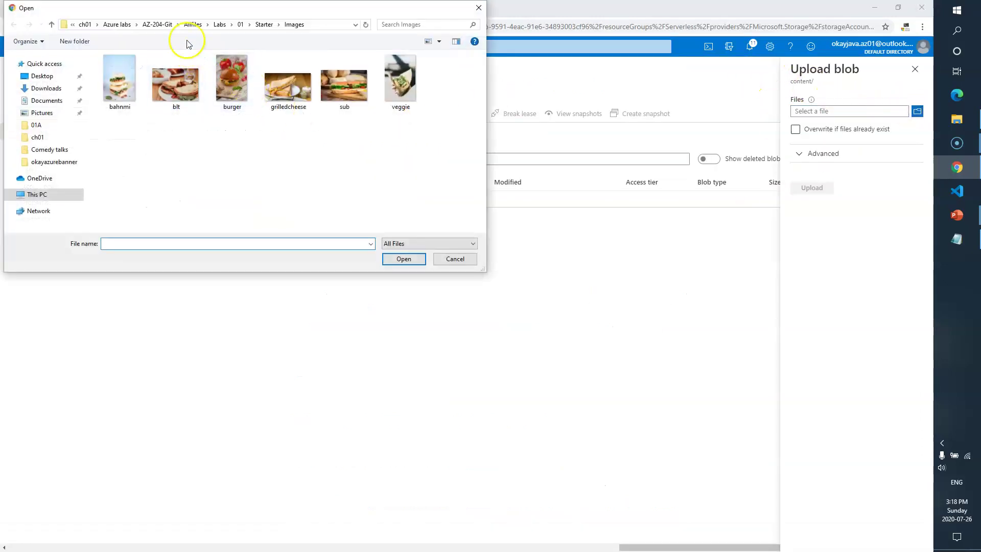
left_click(218, 27)
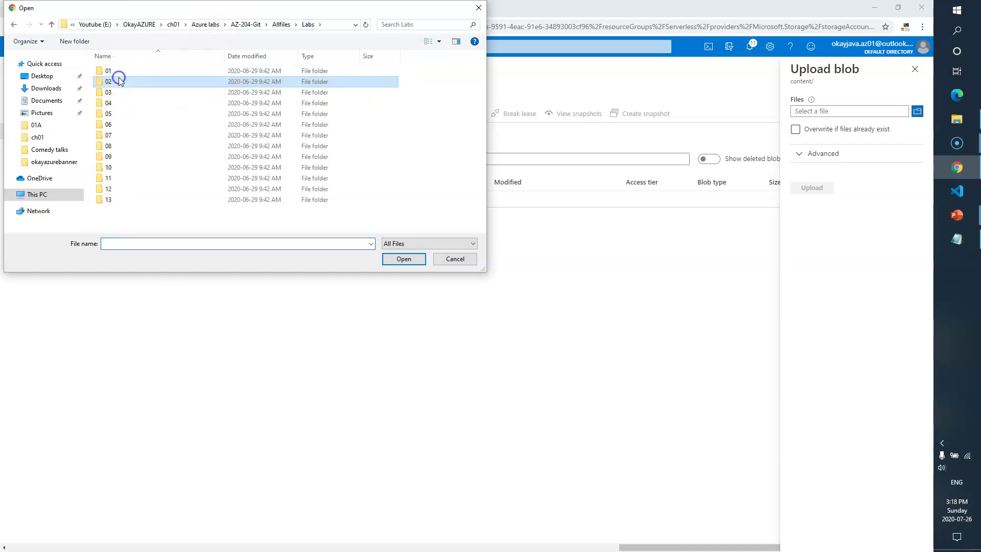
double_click(118, 81)
double_click(143, 84)
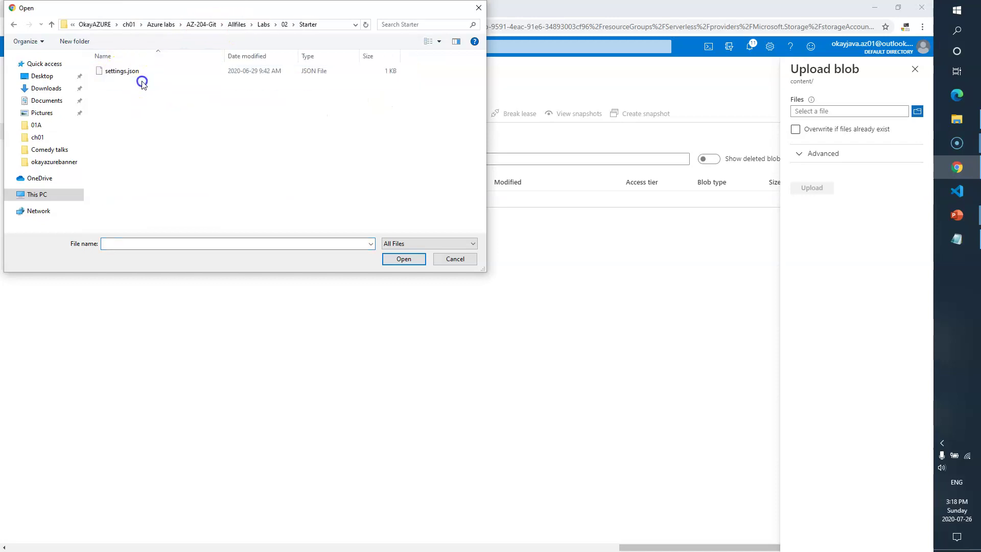
left_click(126, 75)
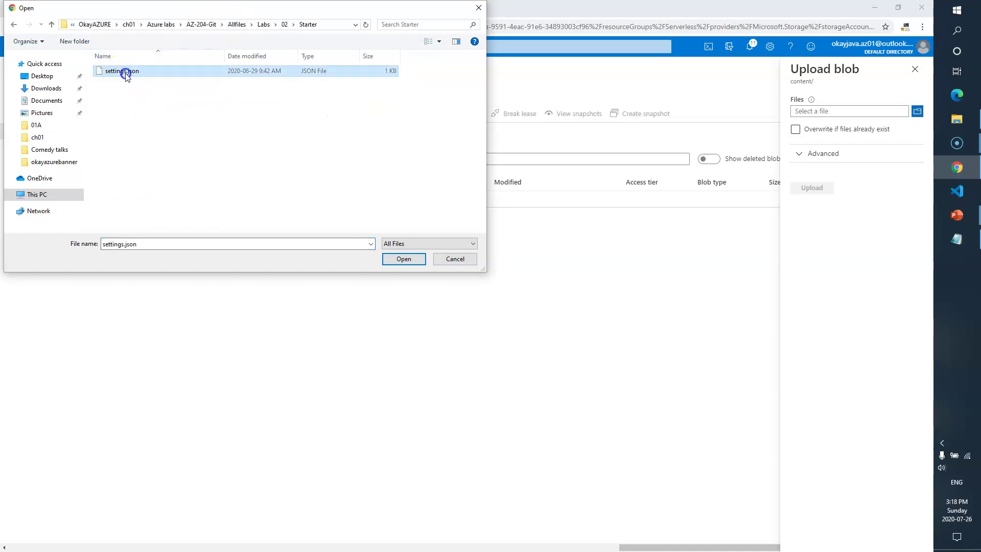
left_click(401, 262)
left_click(796, 130)
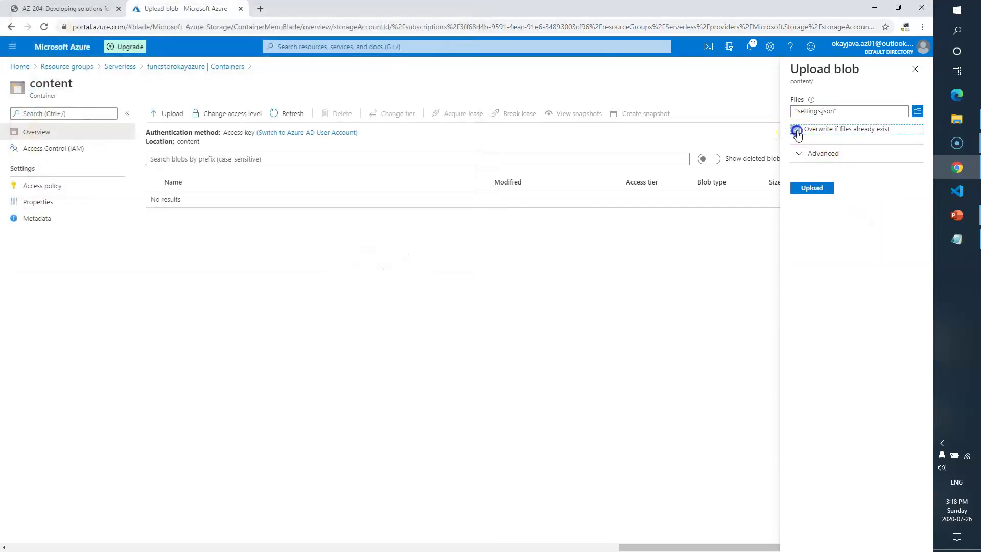
left_click(812, 188)
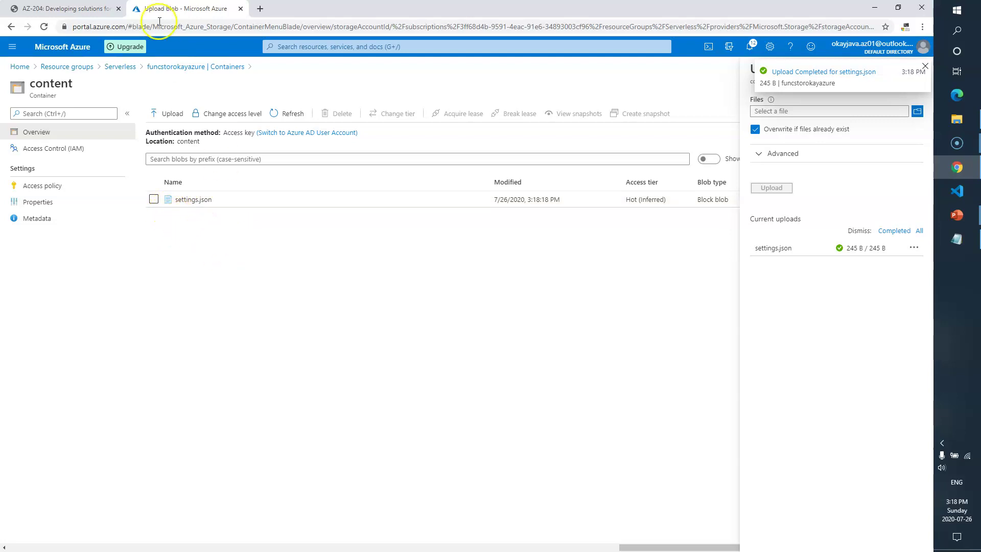
Step: Return to the lab guide, review the Task 2 upload instructions, and read on to Task 3 about configuring an HTTP-triggered function
left_click(110, 9)
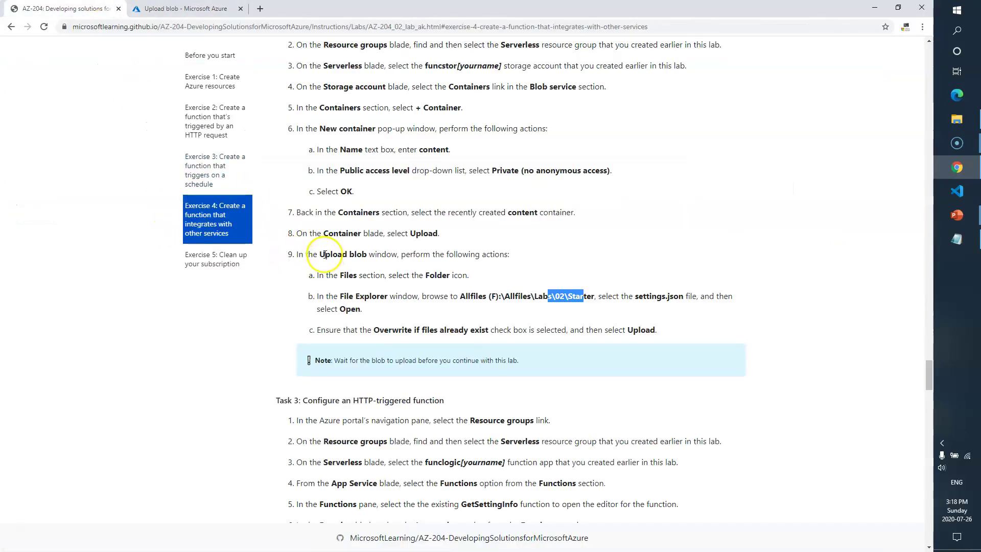
left_click_drag(325, 254, 509, 254)
left_click_drag(392, 330, 534, 331)
left_click_drag(682, 342, 351, 284)
scroll(358, 289, "up", 4)
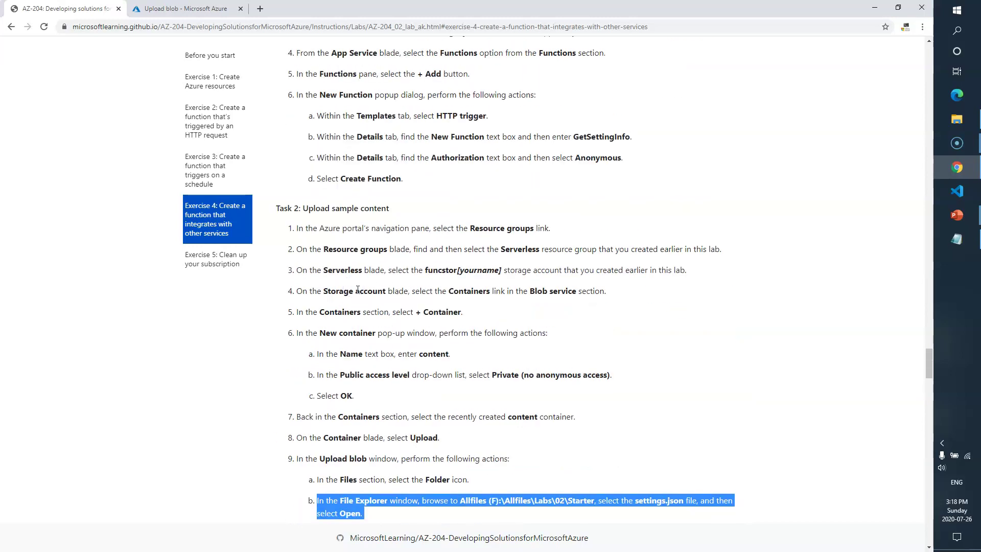
scroll(357, 289, "down", 1)
scroll(361, 275, "down", 3)
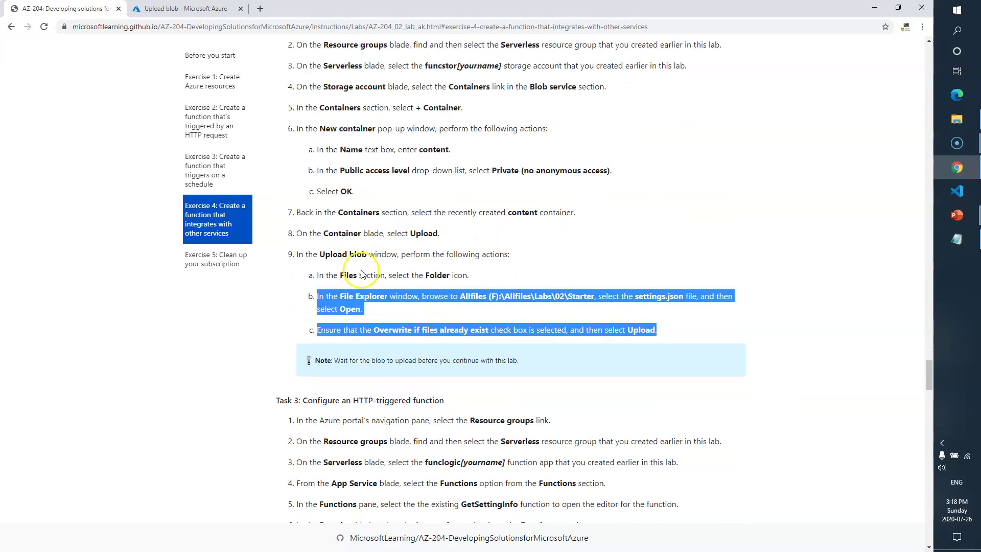
scroll(361, 275, "down", 2)
scroll(294, 263, "down", 1)
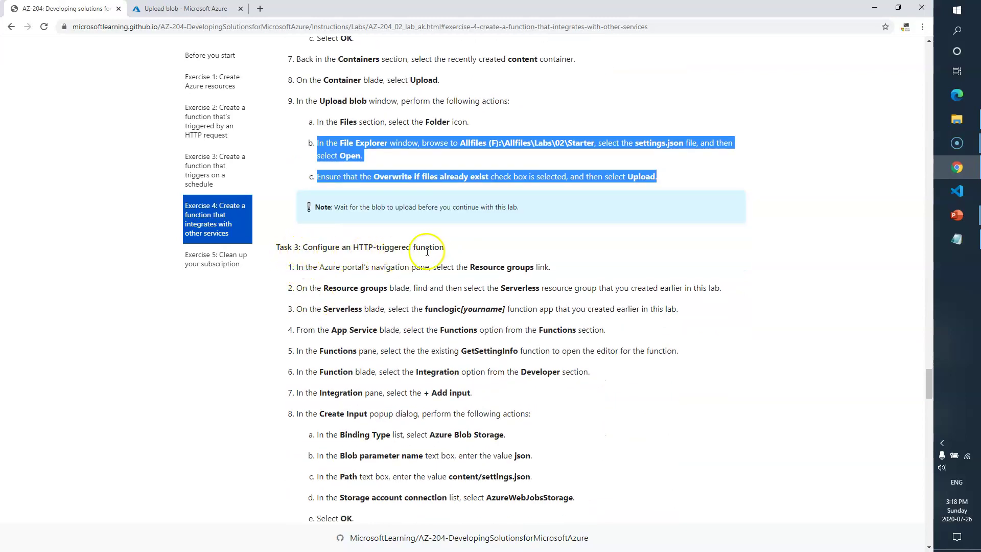
left_click_drag(444, 247, 315, 246)
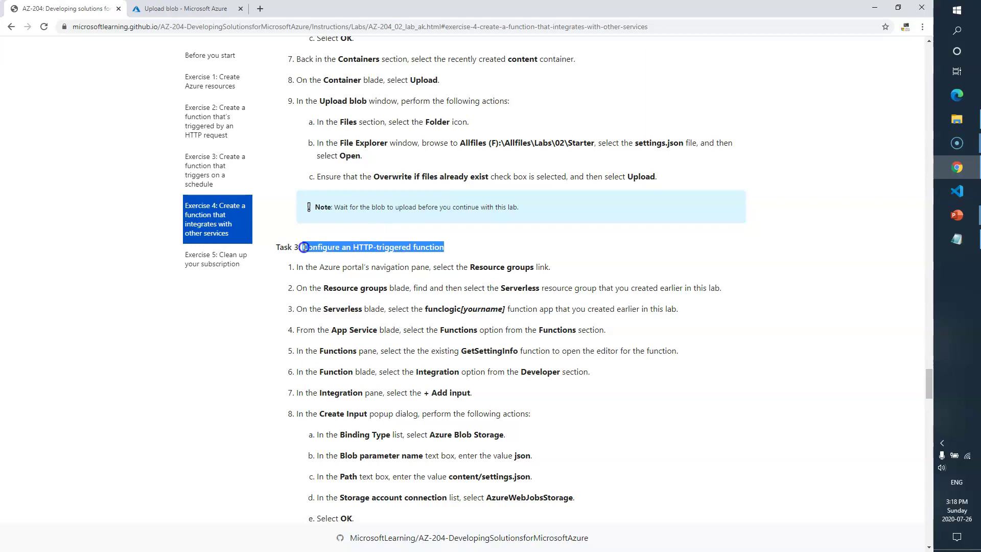
left_click(386, 250)
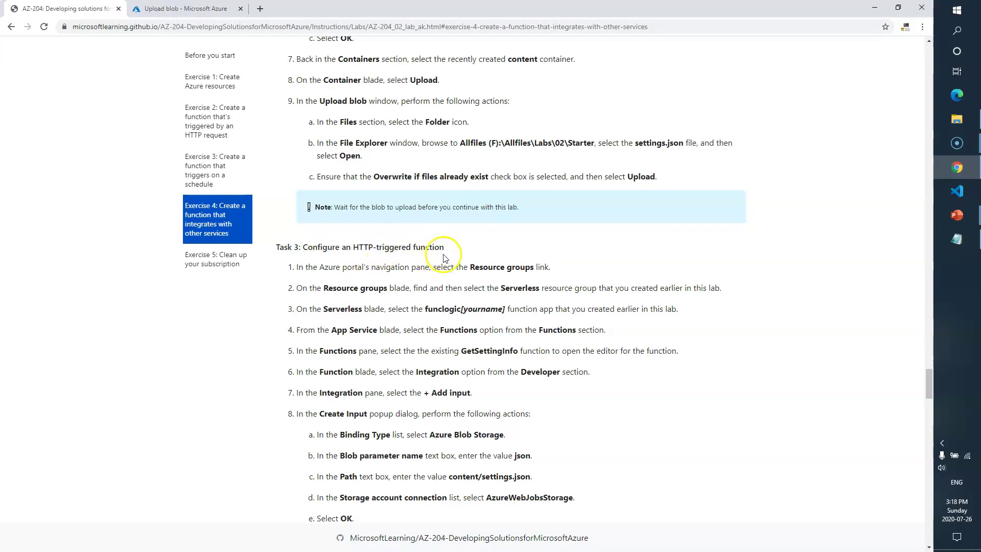
Step: Read the Task 3 instructions on reaching the GetSettingInfo function's Integration option in the lab guide
scroll(449, 253, "down", 1)
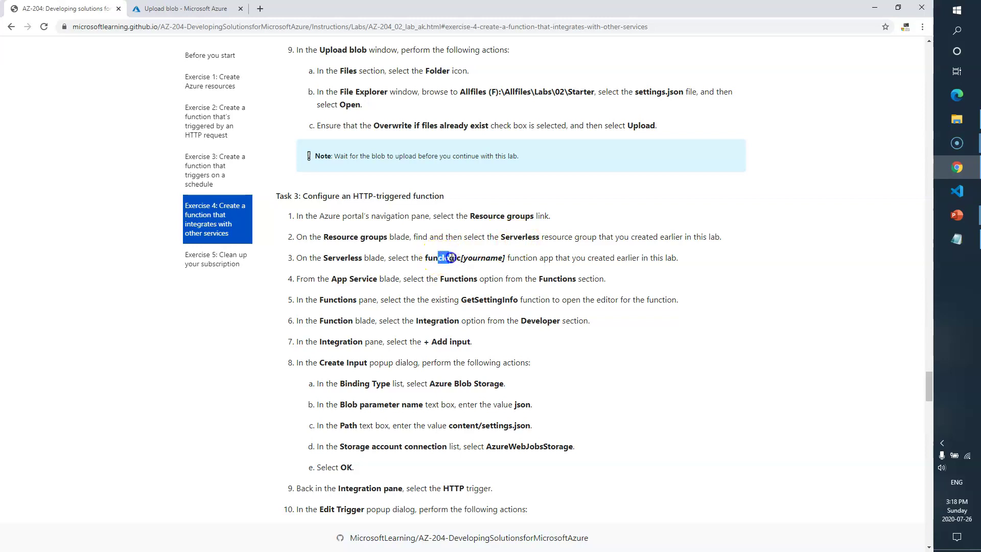
left_click_drag(336, 279, 391, 279)
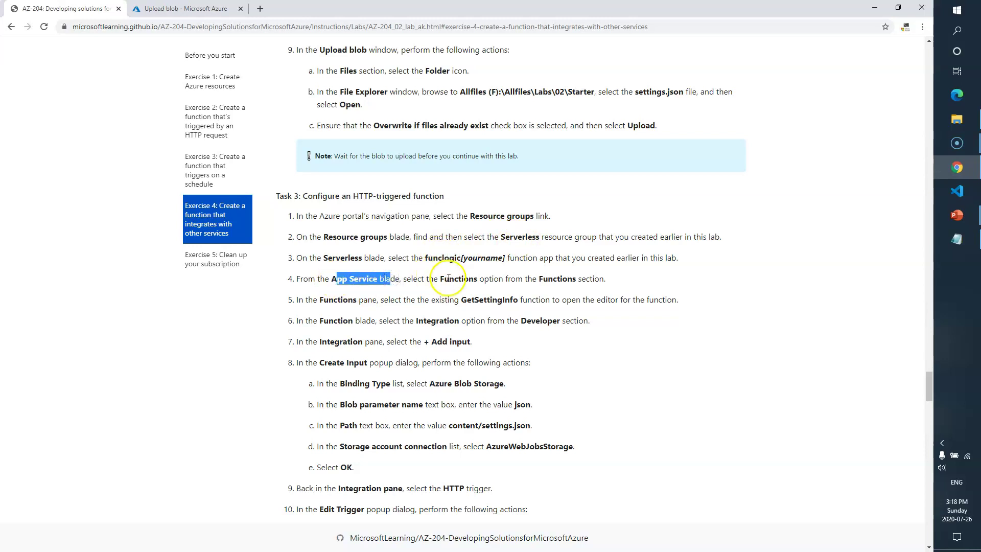
left_click(457, 280)
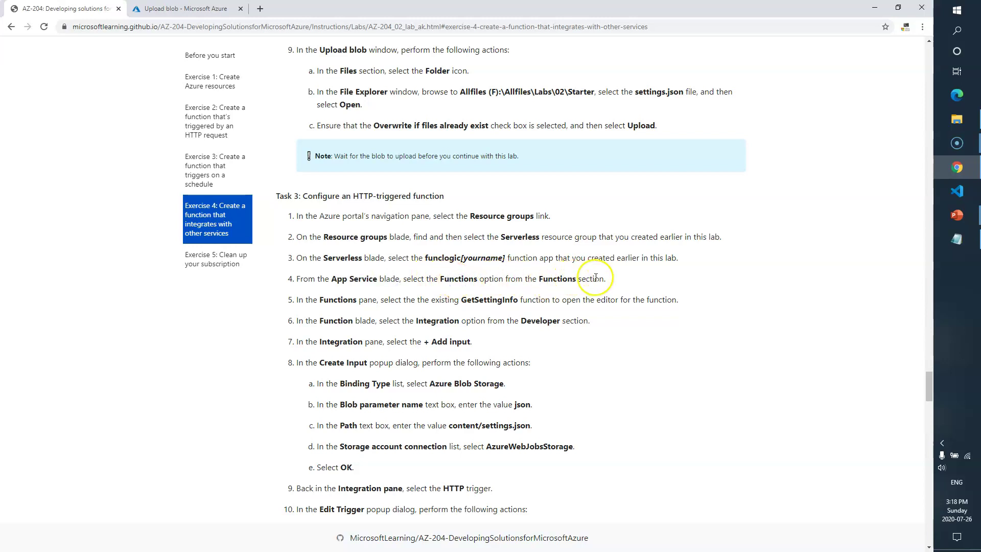
left_click_drag(603, 278, 526, 278)
left_click_drag(320, 300, 365, 300)
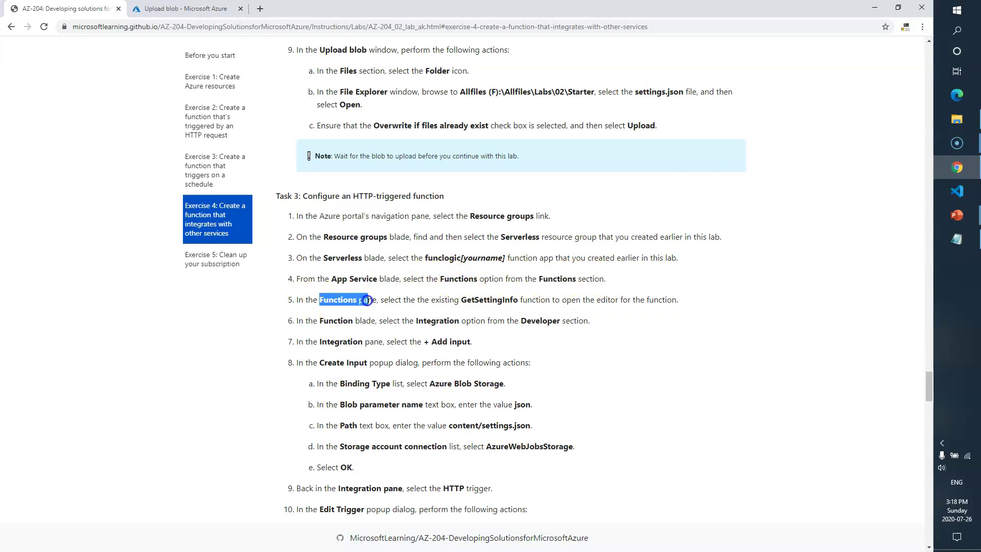
left_click_drag(454, 300, 484, 298)
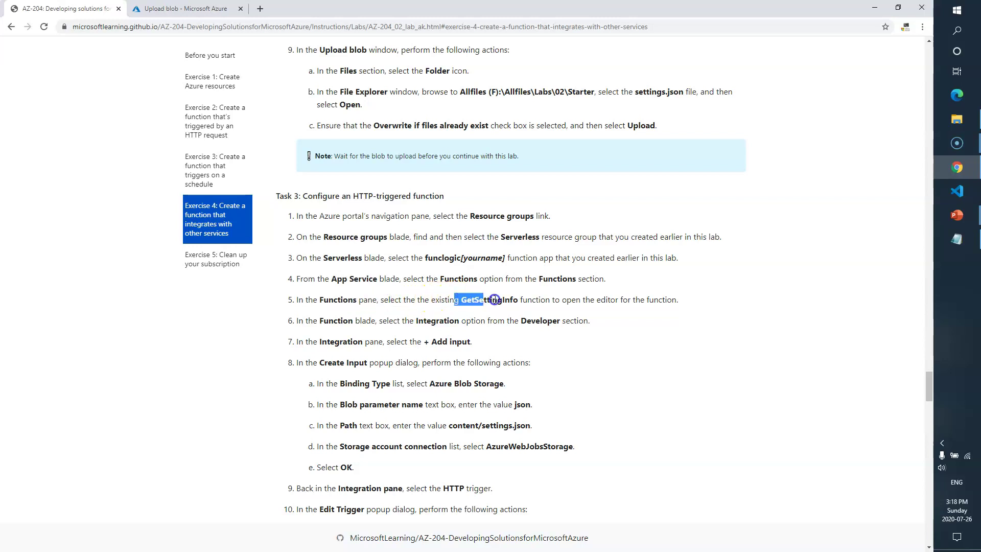
double_click(484, 300)
double_click(538, 321)
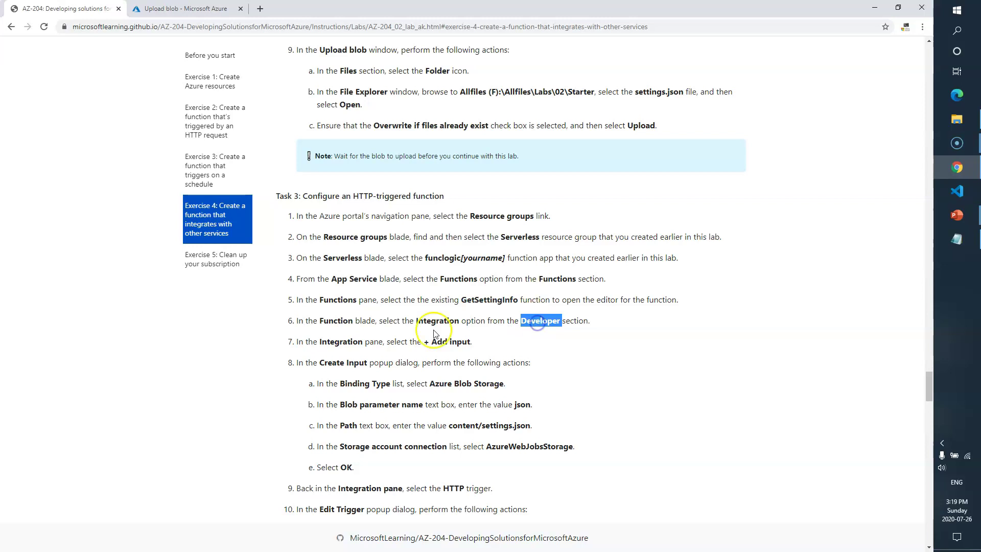
double_click(340, 341)
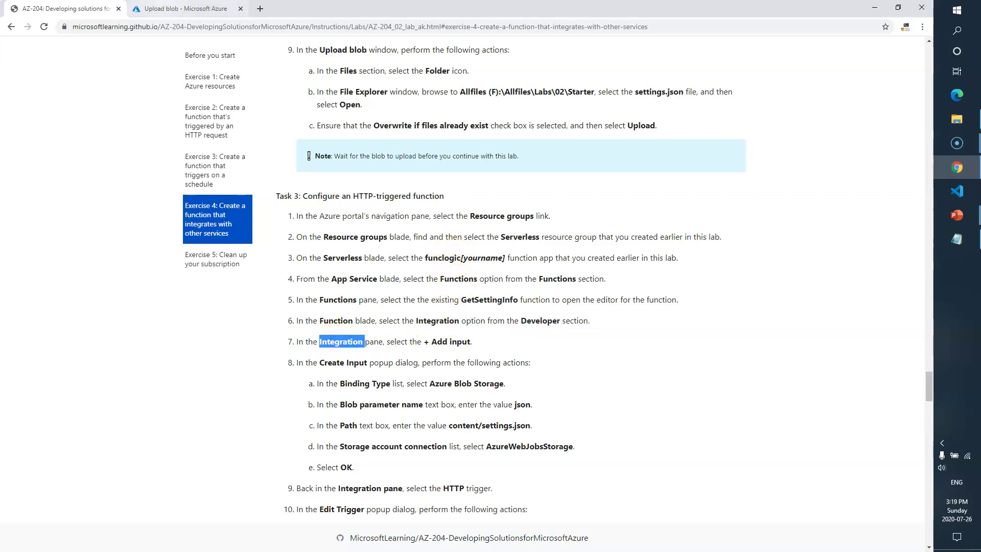
Step: Switch to the Azure portal and close the blob upload and storage blades to return to the Serverless resource group
key("ctrl+Tab")
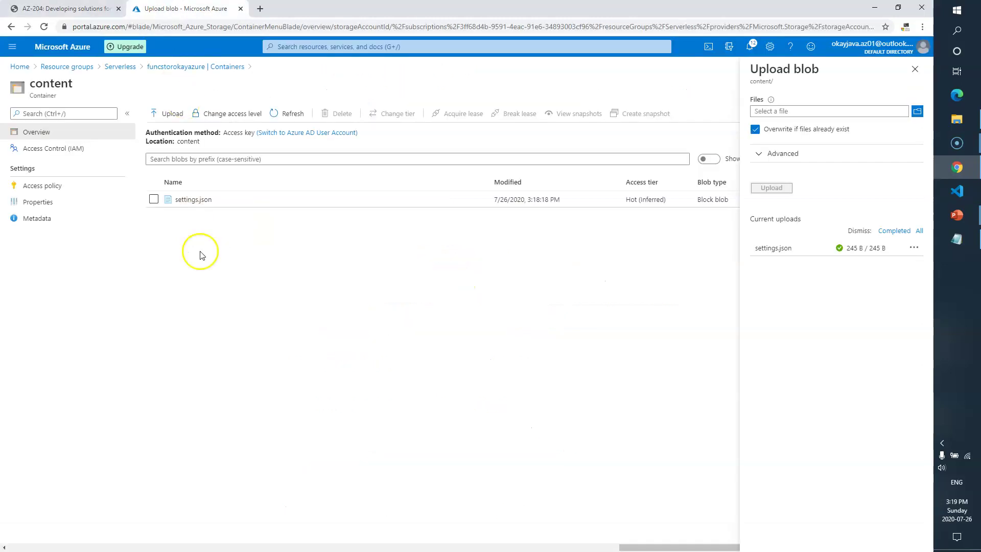
left_click(917, 70)
left_click(913, 83)
left_click(914, 85)
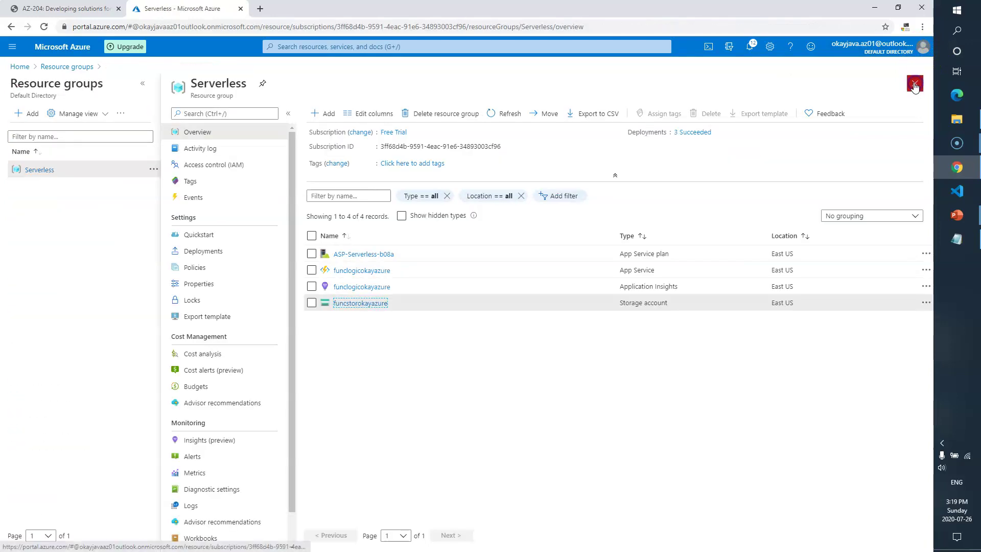
Step: Open the Integration settings of the GetSettingInfo function in the funclogicokayazure function app
left_click(372, 271)
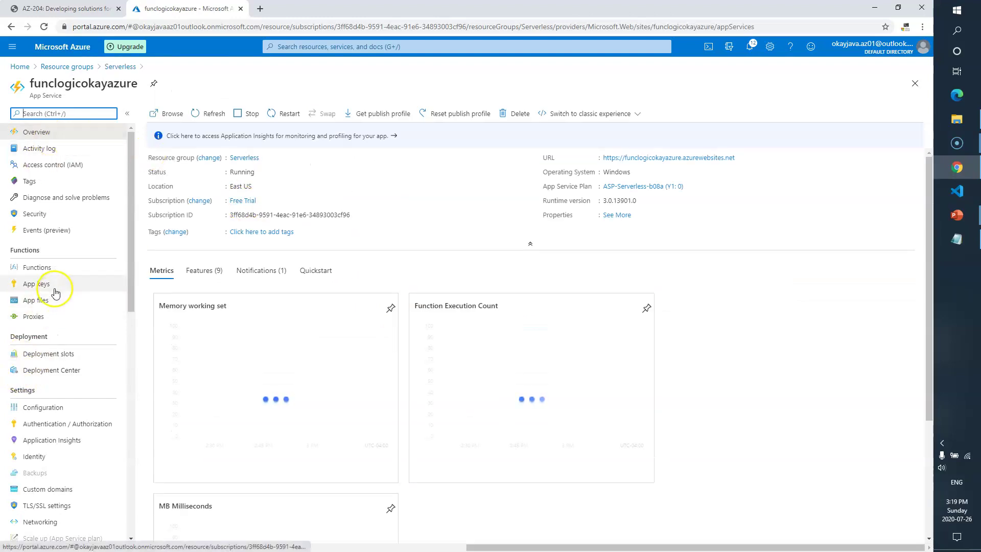
left_click(61, 267)
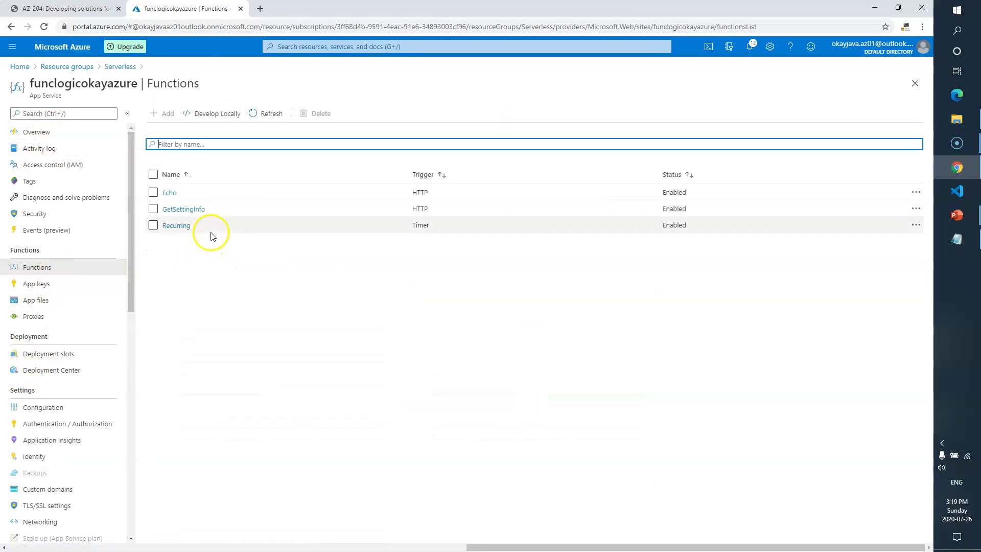
left_click(192, 213)
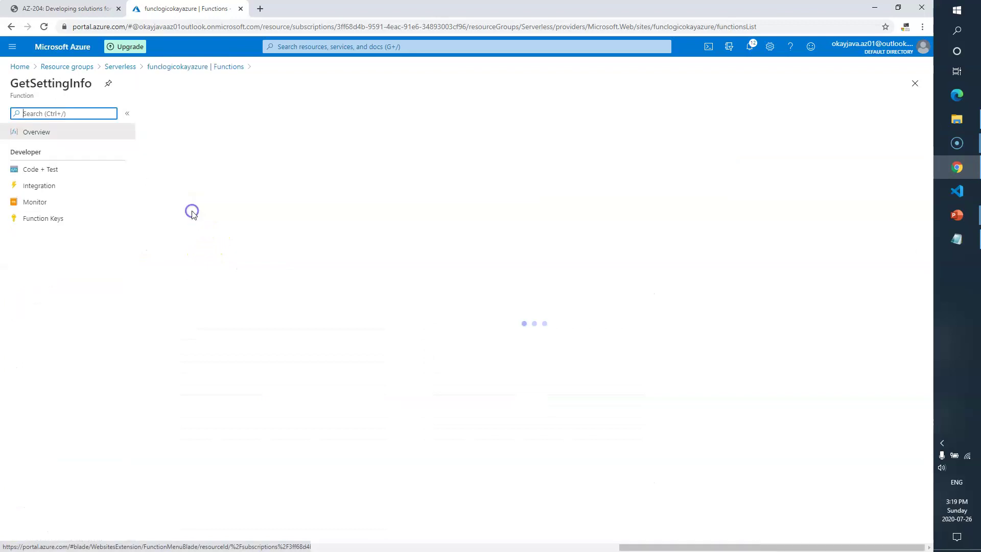
left_click(52, 173)
left_click(43, 188)
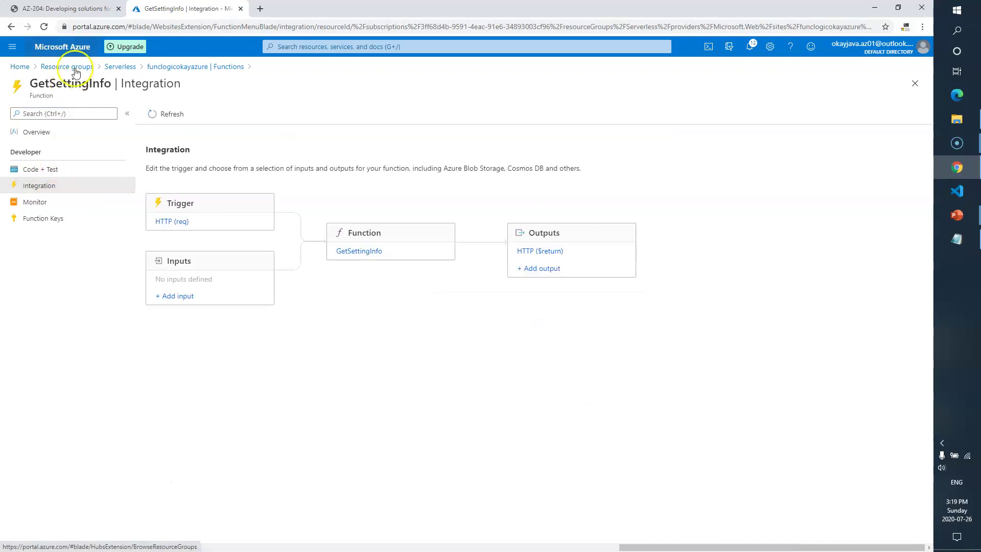
Step: Switch to the lab guide and read the Add input and Create Input instructions, covering binding type, blob parameter name and path
left_click(66, 9)
left_click_drag(472, 342, 315, 341)
left_click(487, 351)
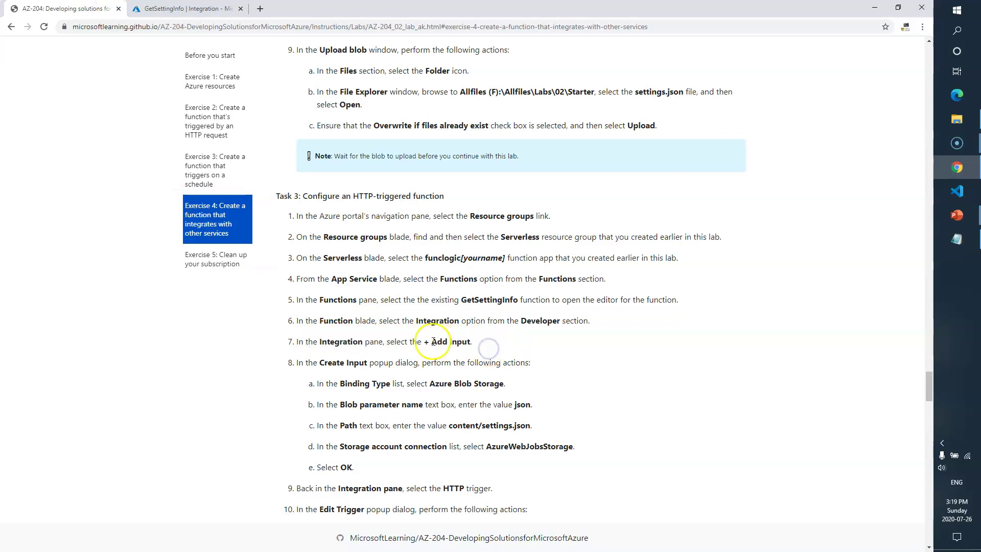
left_click_drag(423, 342, 462, 342)
left_click_drag(319, 362, 425, 369)
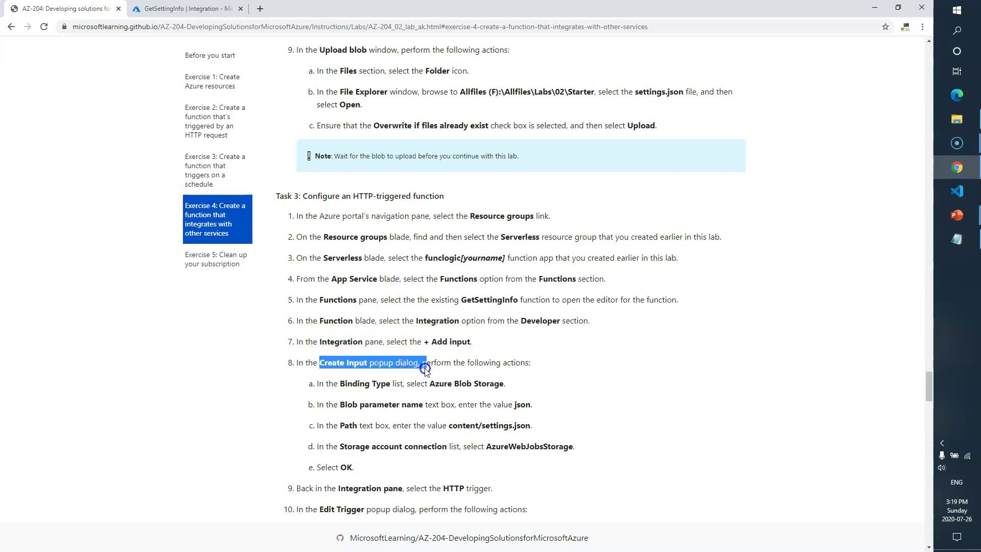
left_click(380, 383)
left_click(449, 383)
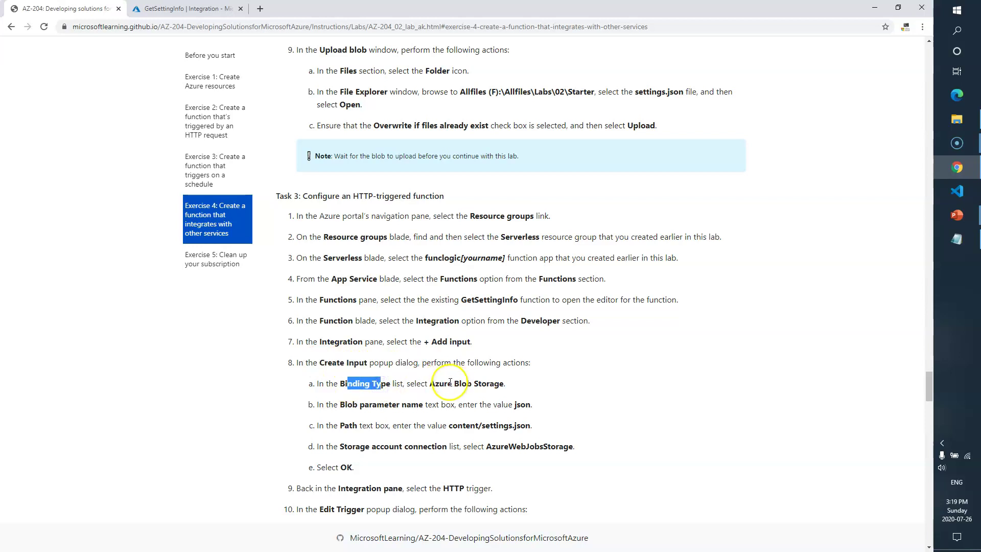
left_click_drag(504, 383, 434, 383)
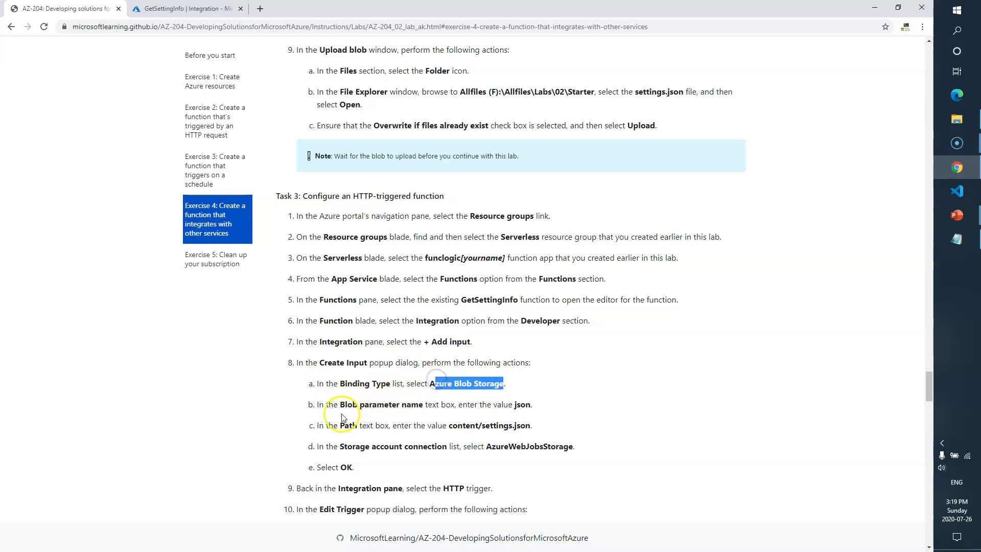
left_click_drag(345, 404, 423, 404)
left_click(527, 404)
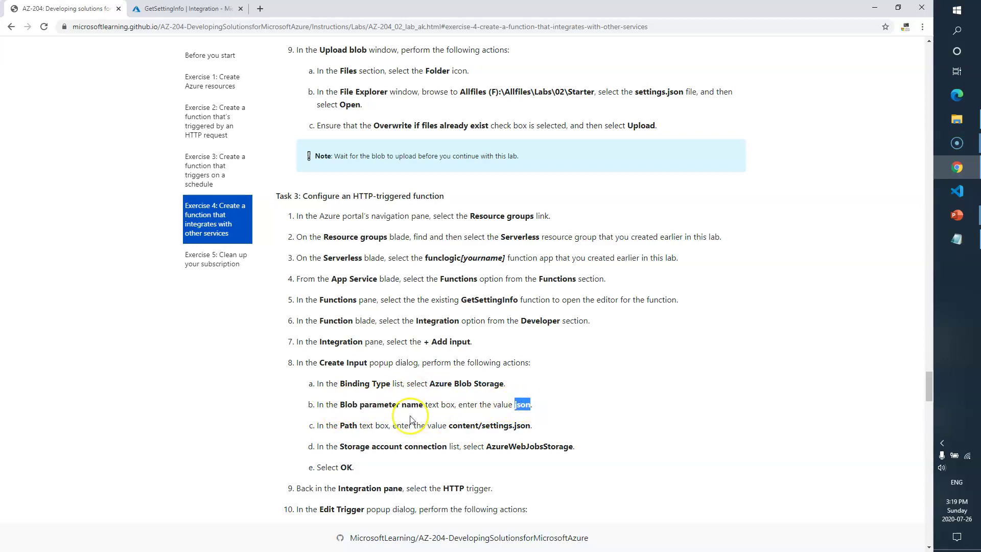
left_click_drag(450, 425, 505, 425)
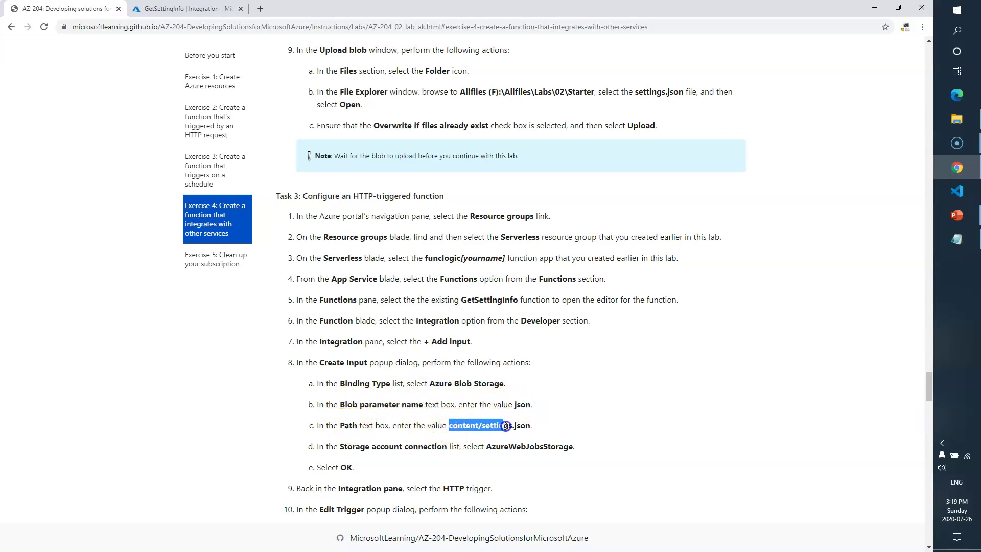
Step: Check the function's Integration pane in the portal and recheck the Add input instruction in the lab guide
left_click(220, 9)
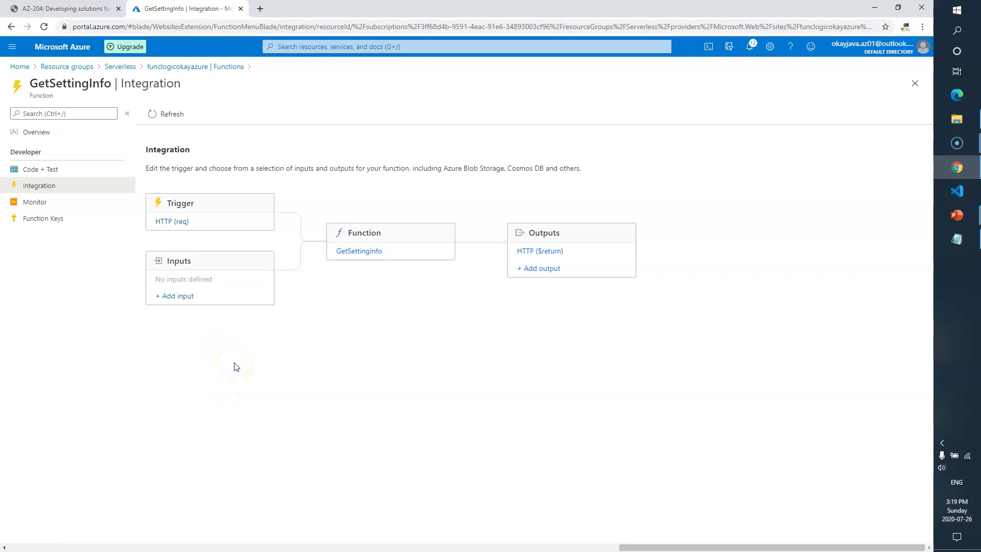
left_click(66, 8)
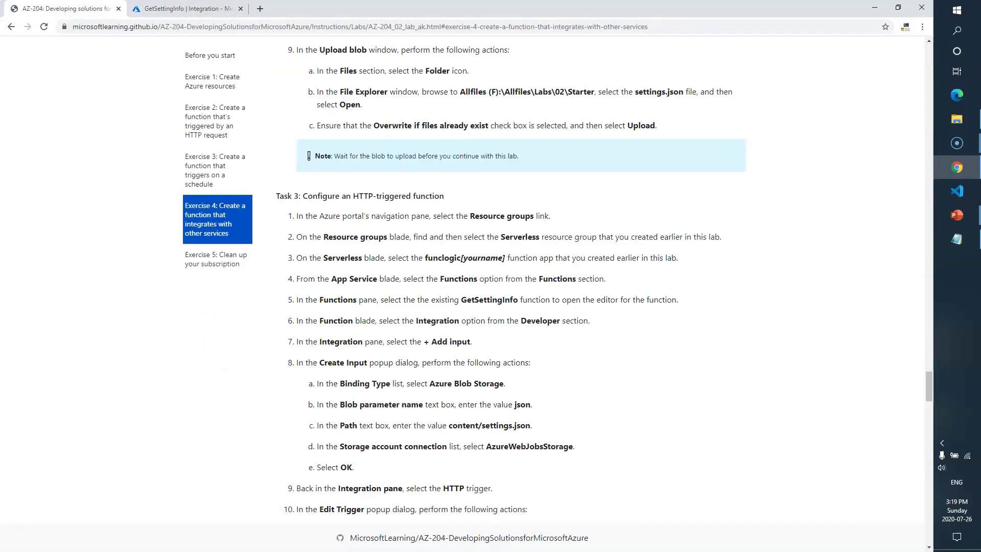
left_click_drag(330, 278, 606, 279)
left_click(519, 322)
left_click_drag(319, 341, 371, 345)
left_click_drag(470, 341, 416, 340)
Step: Back in the portal, start a new Azure Blob Storage input and set its blob parameter name to json
left_click(219, 9)
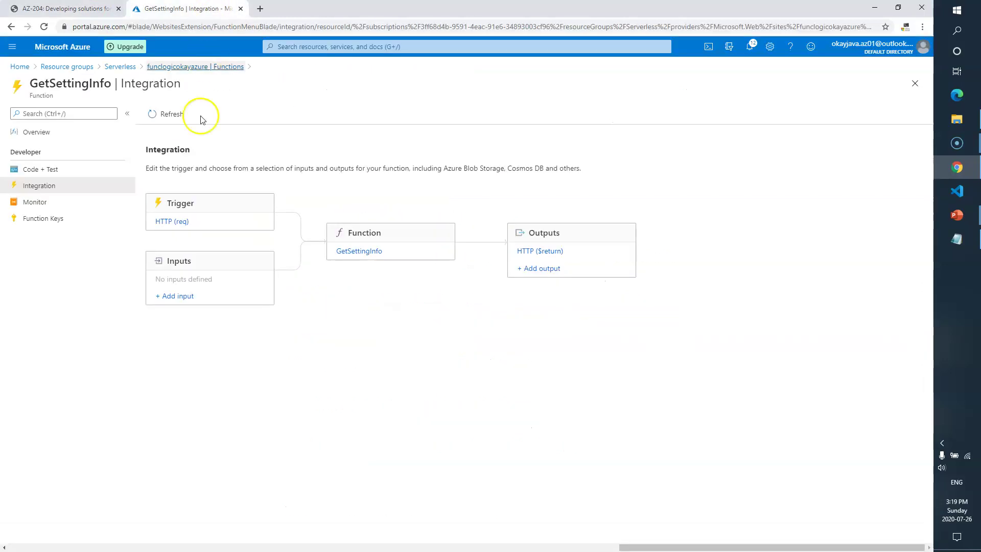
left_click(178, 296)
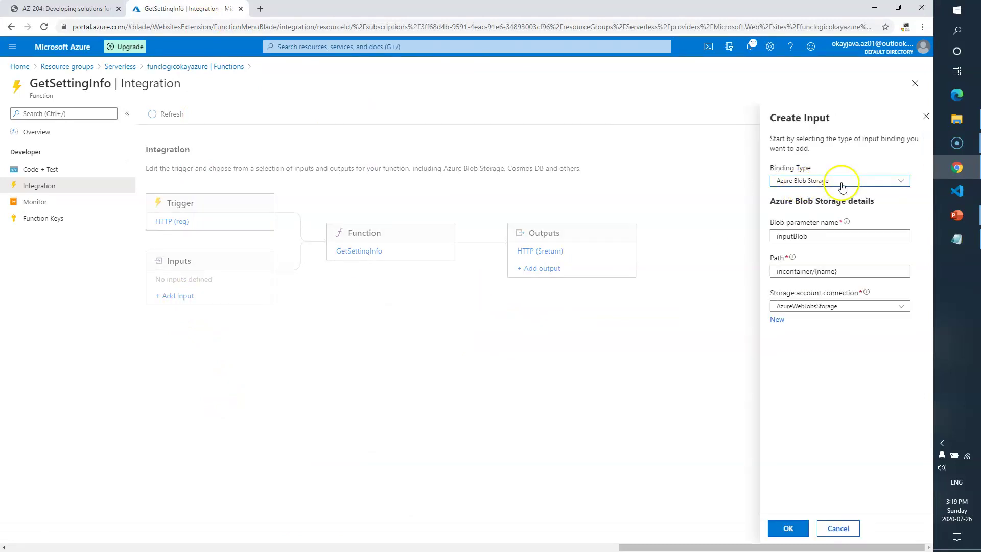
double_click(818, 235)
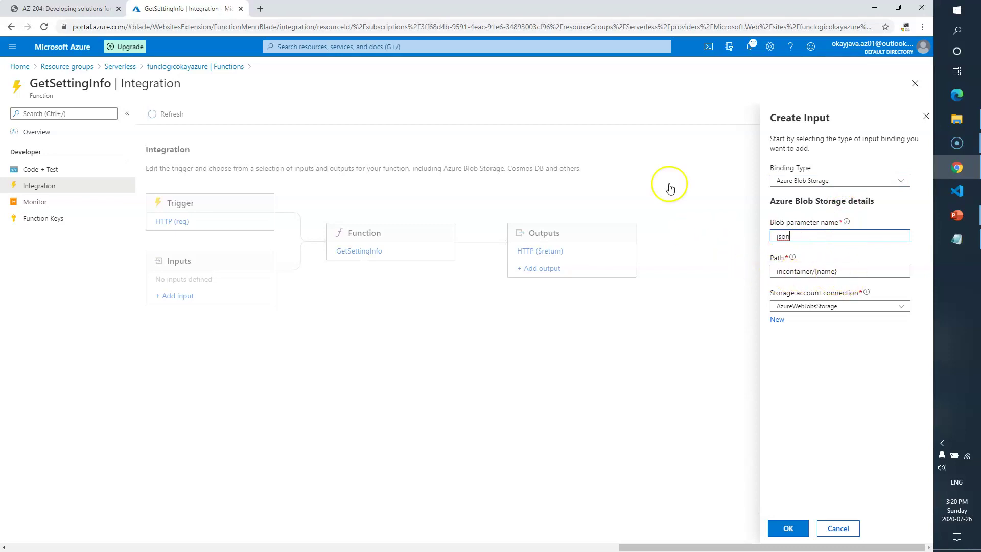
Step: Copy content/settings.json from the lab guide and set it as the blob input's path
left_click(67, 8)
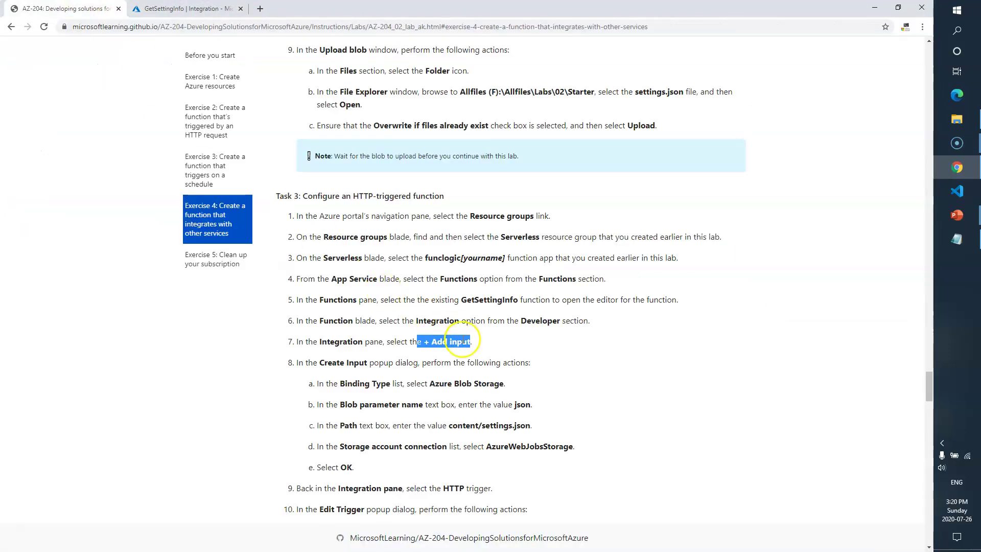
left_click_drag(448, 425, 525, 425)
key("ctrl+c")
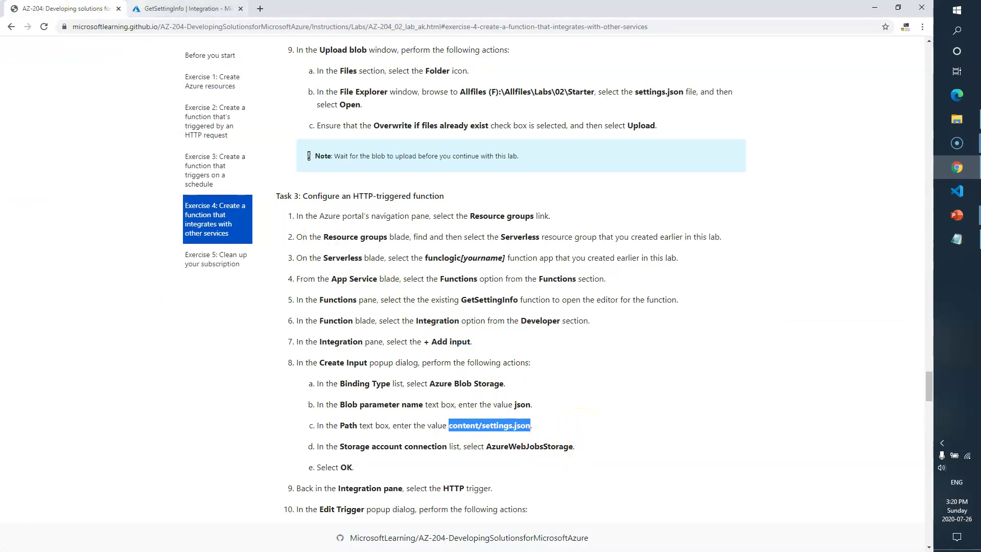
left_click(184, 9)
left_click_drag(847, 272, 664, 267)
key("ctrl+v")
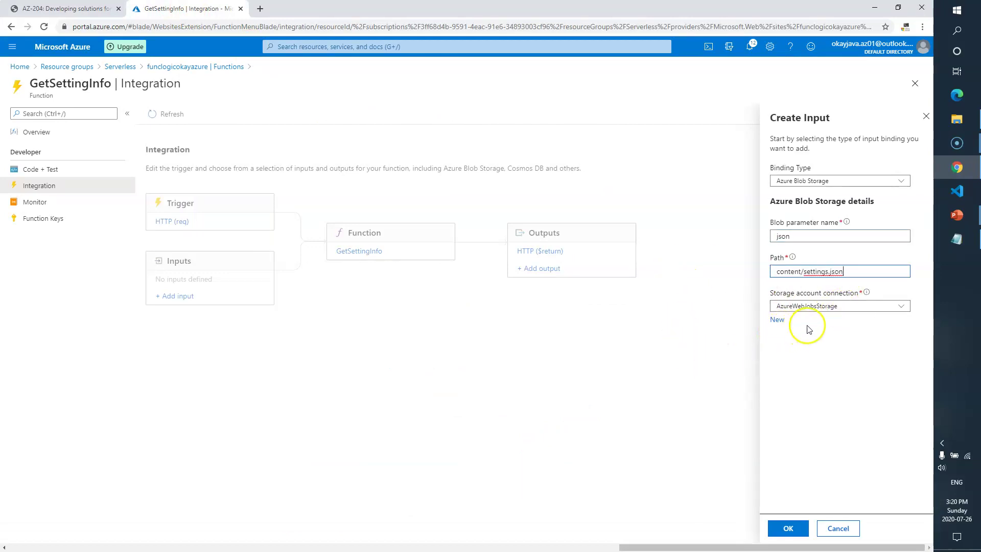
Step: Choose AzureWebJobsStorage as the storage account connection, verify it against the lab guide, and create the input
left_click(902, 307)
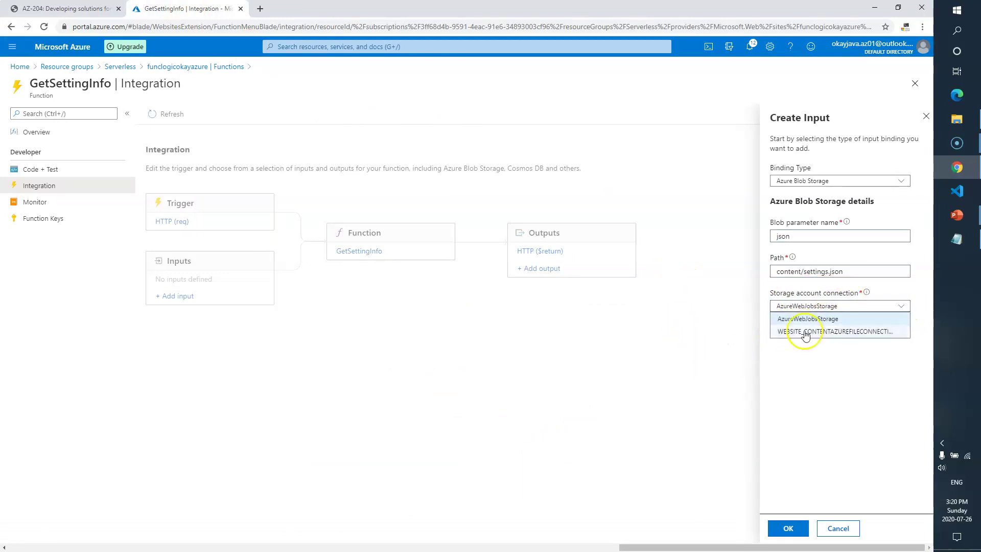
left_click(827, 319)
left_click(100, 8)
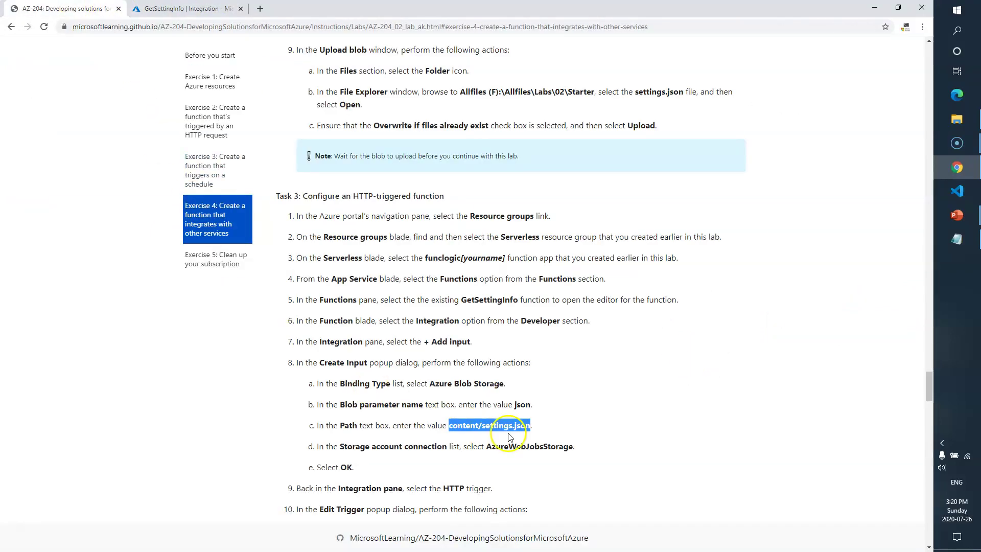
scroll(505, 435, "down", 1)
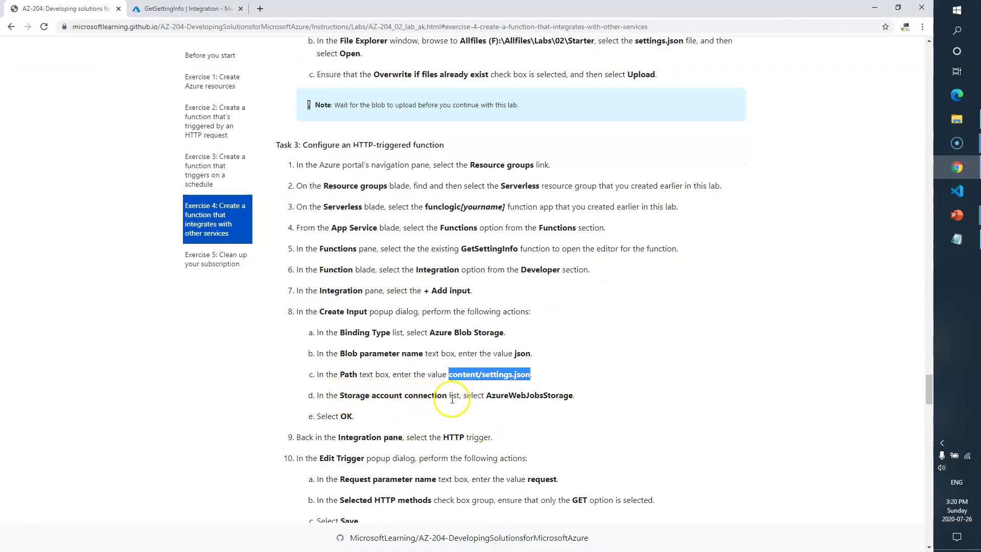
left_click_drag(485, 396, 547, 394)
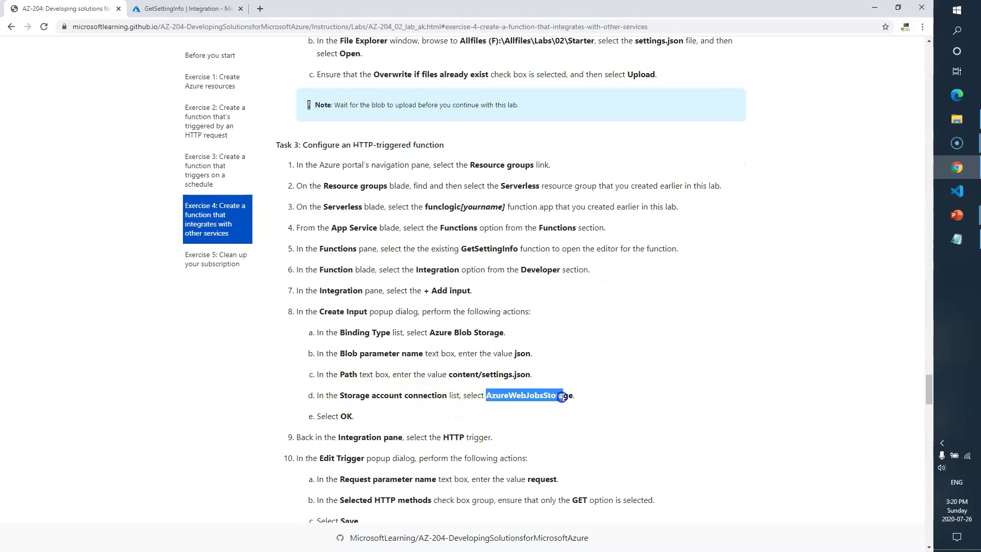
left_click(184, 9)
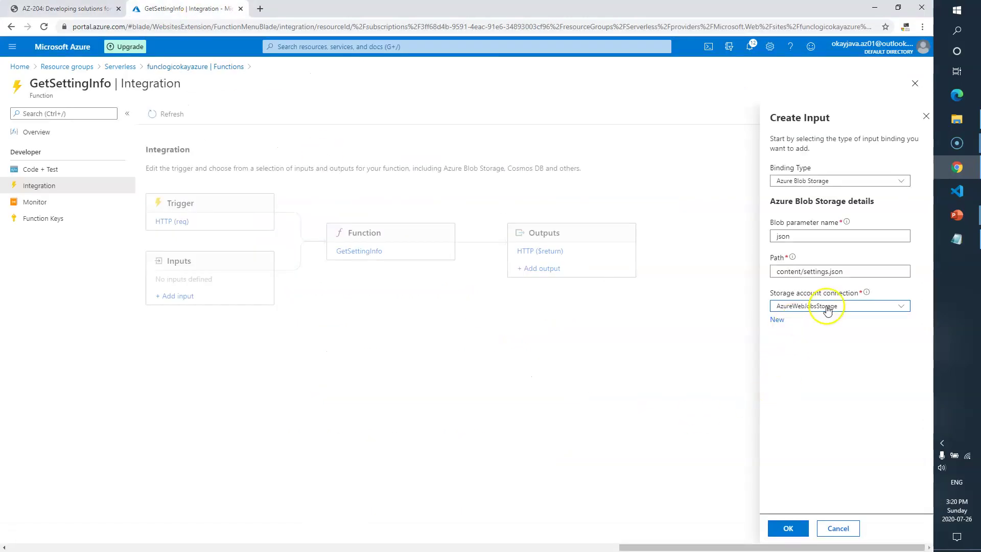
left_click(786, 528)
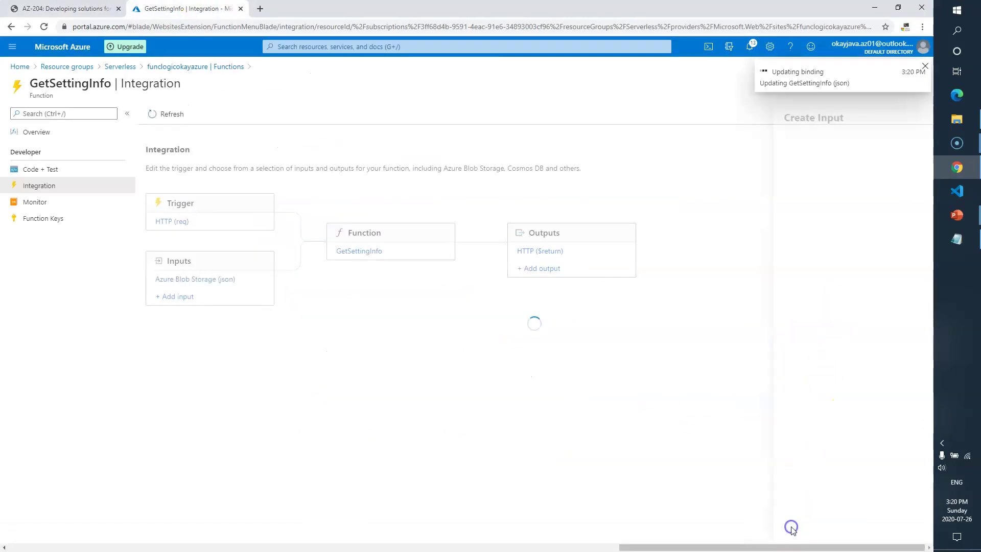
Step: Return to the lab guide and read the instructions for editing the HTTP trigger
left_click(84, 9)
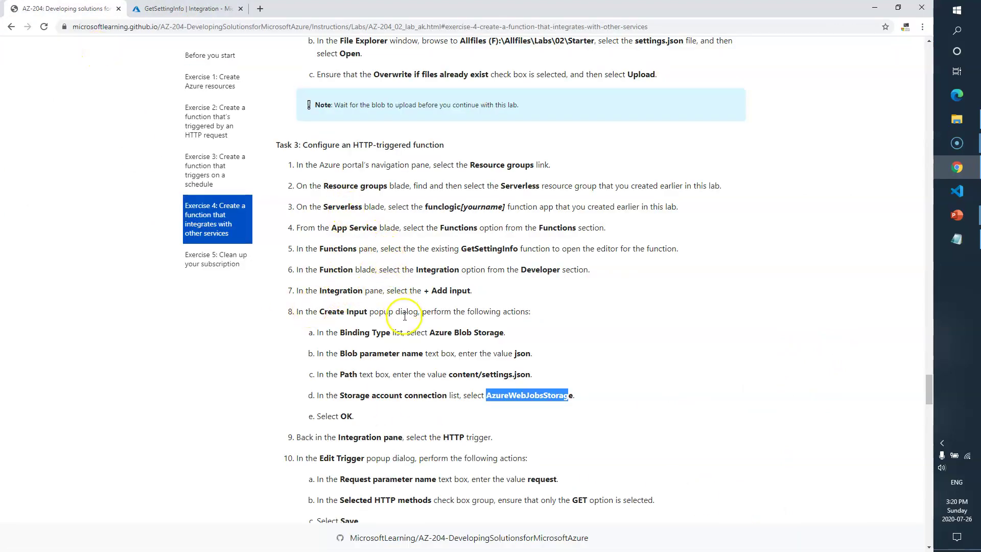
scroll(405, 321, "down", 1)
scroll(386, 358, "down", 2)
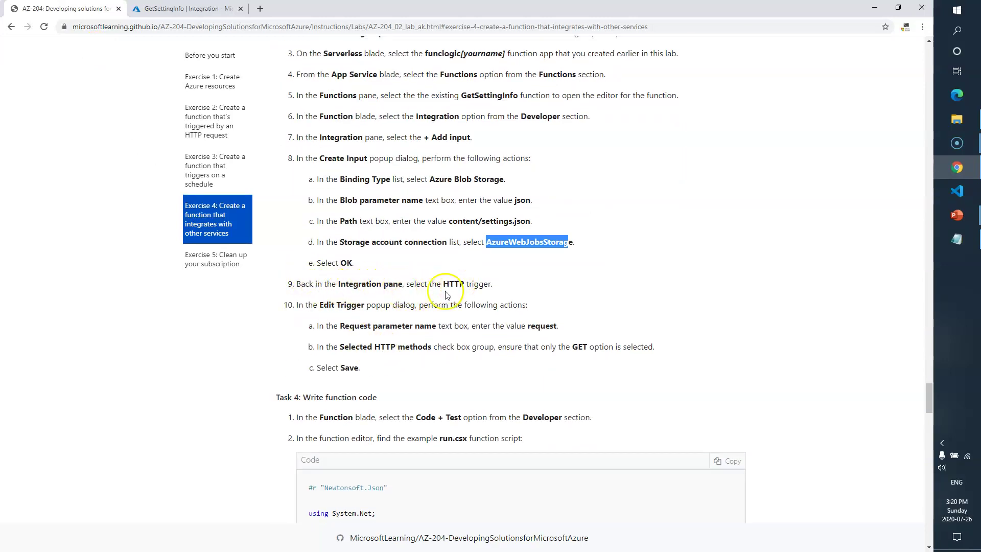
Step: Following the lab guide, open GetSettingInfo's HTTP trigger for editing in the portal and set its request parameter name to request
left_click_drag(327, 306, 339, 307)
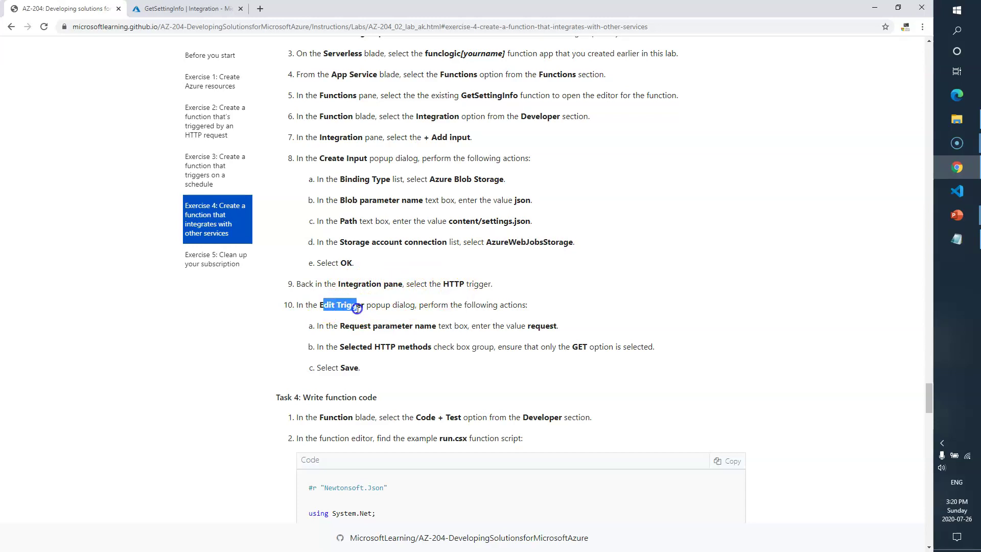
double_click(542, 326)
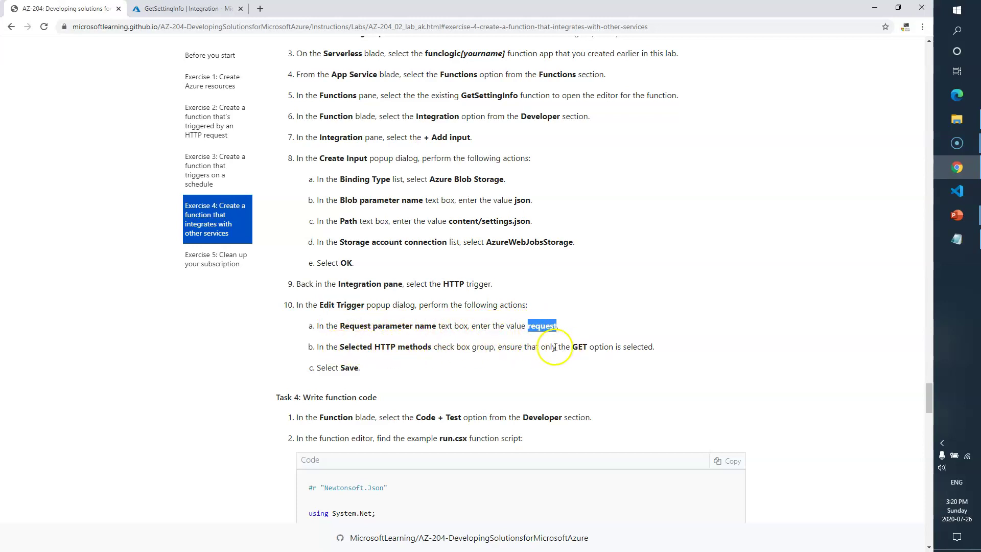
left_click(187, 8)
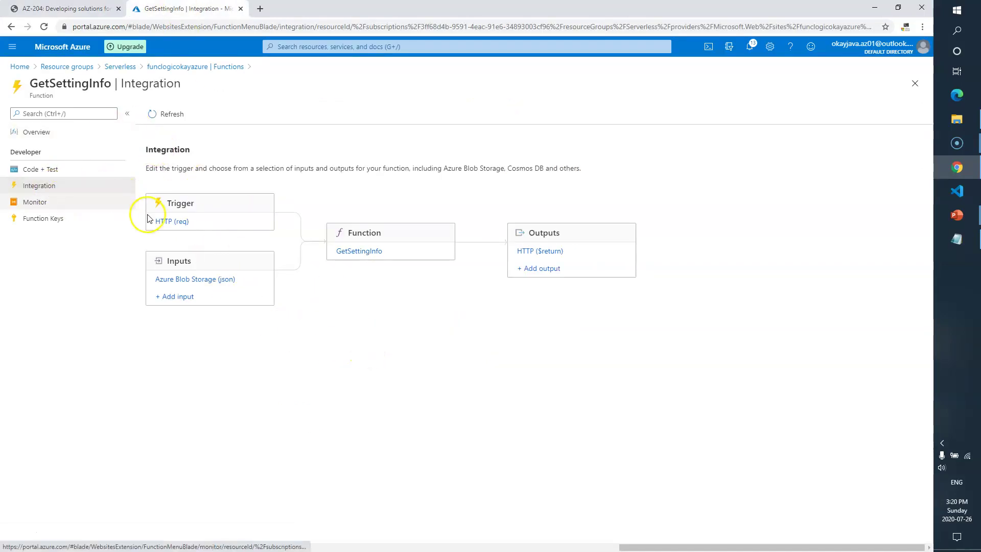
left_click(181, 222)
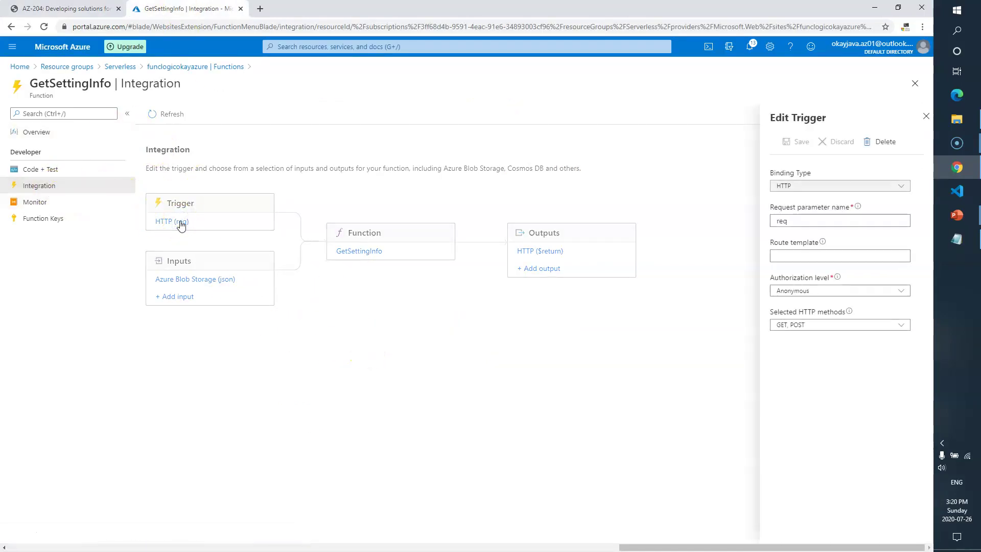
left_click(66, 9)
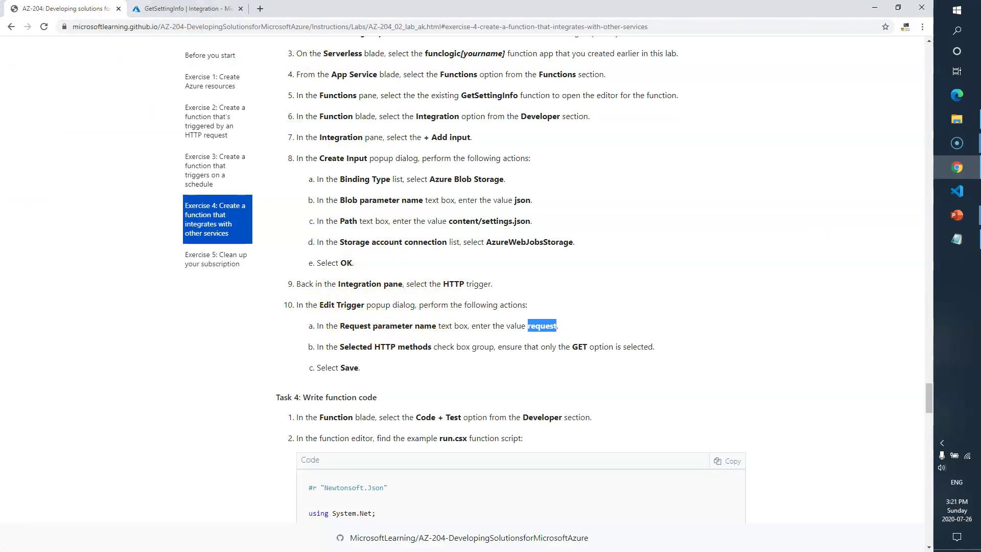
key("ctrl+Tab")
double_click(781, 220)
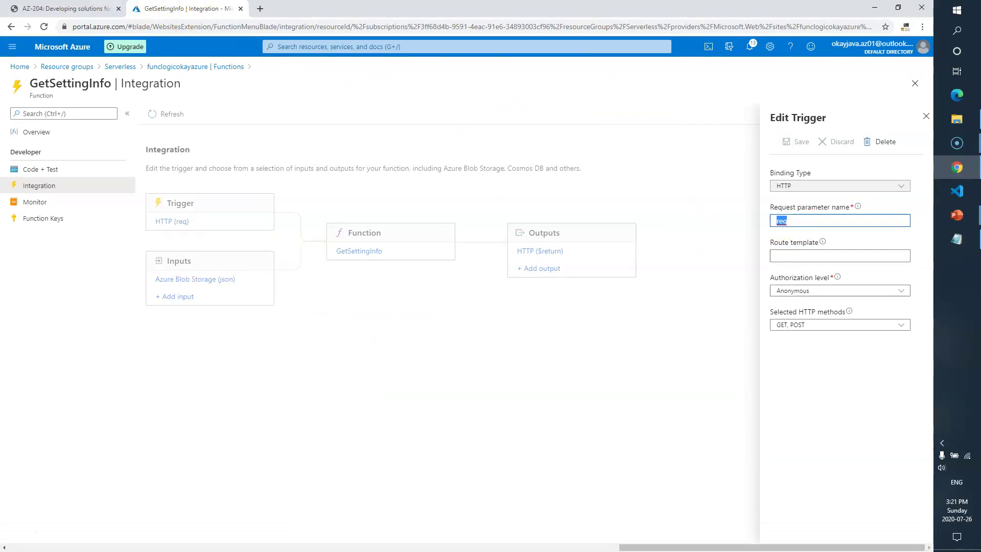
key("ctrl+Tab")
key("ctrl+Tab")
left_click(800, 220)
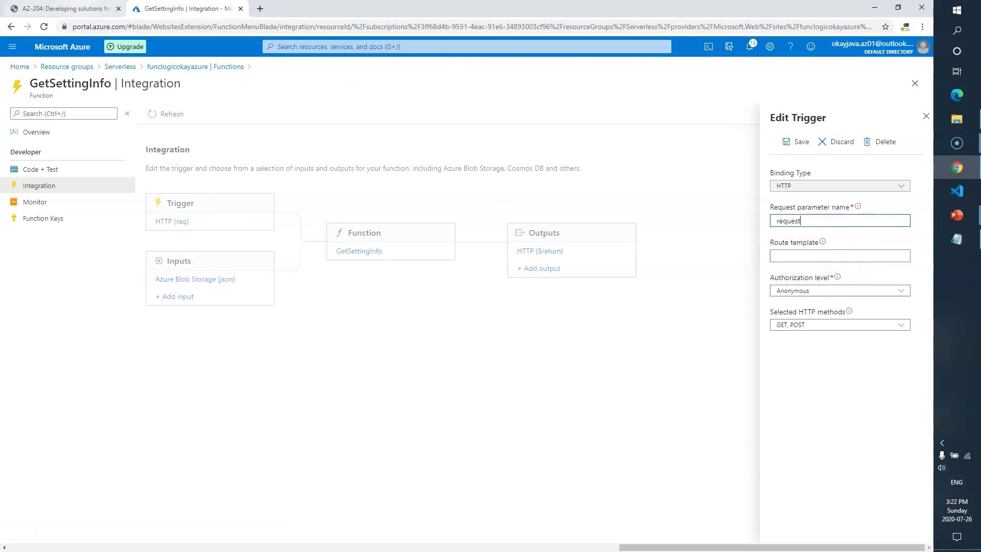
Step: Check the method requirement in the lab guide, deselect POST so only GET is selected for the HTTP trigger, and save the trigger
left_click(90, 10)
left_click(529, 368)
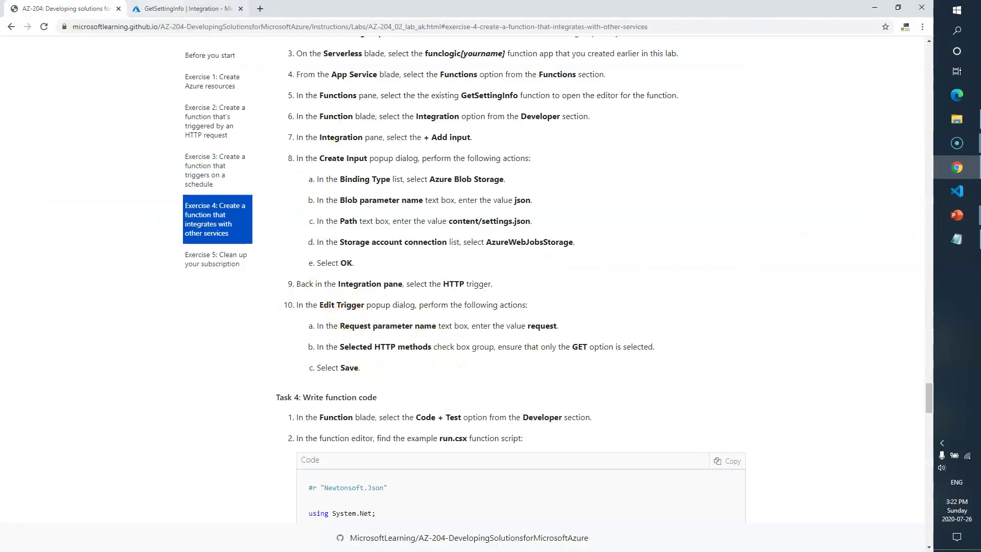
left_click(189, 9)
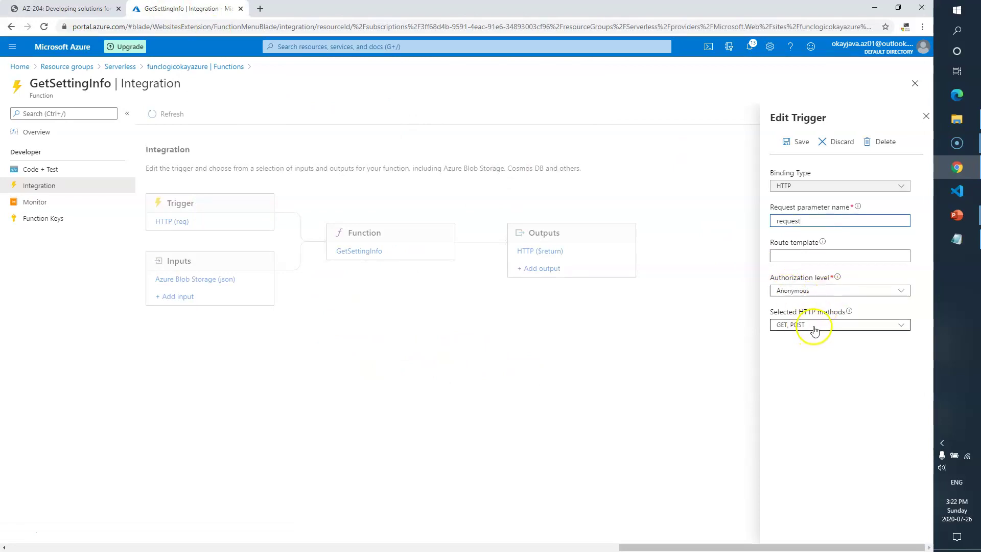
left_click(66, 9)
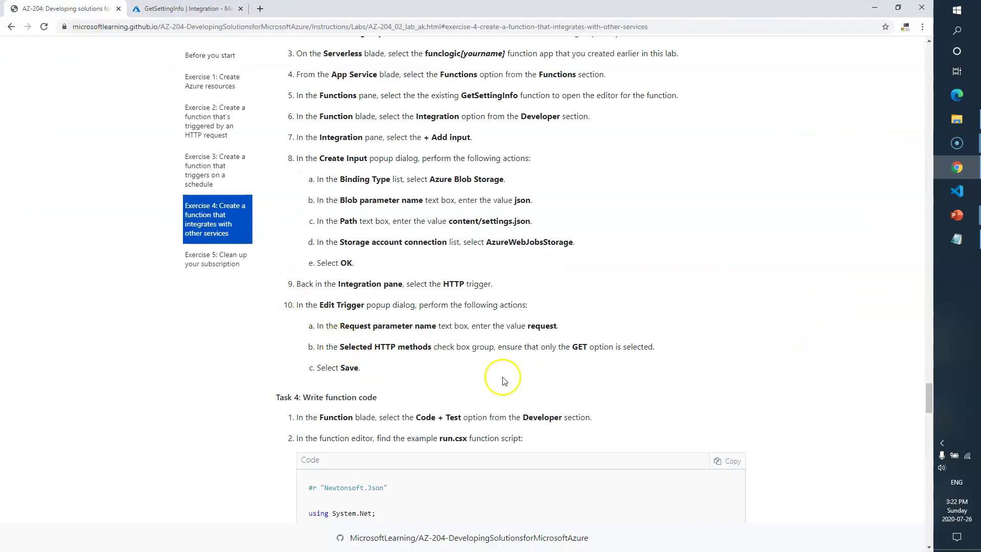
left_click(194, 9)
left_click(901, 325)
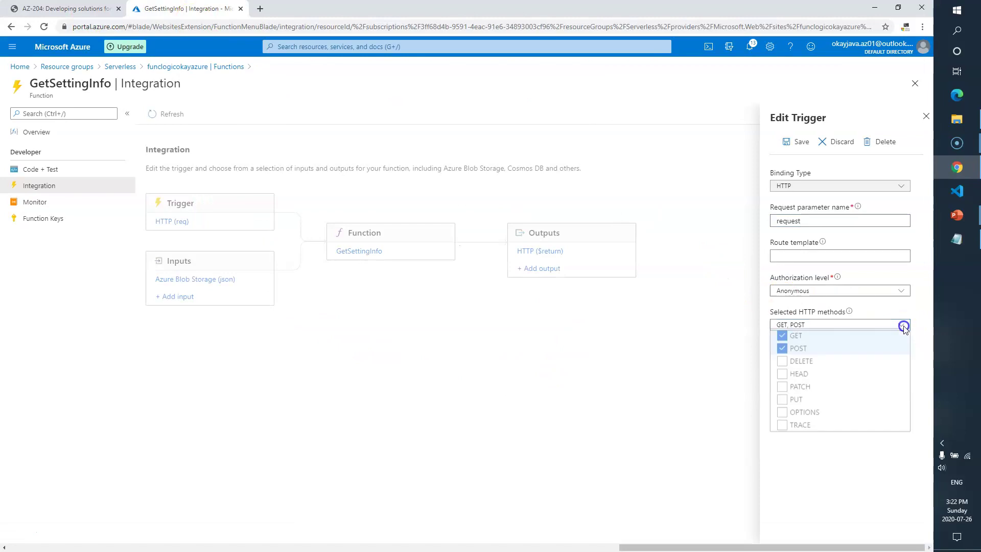
left_click(781, 350)
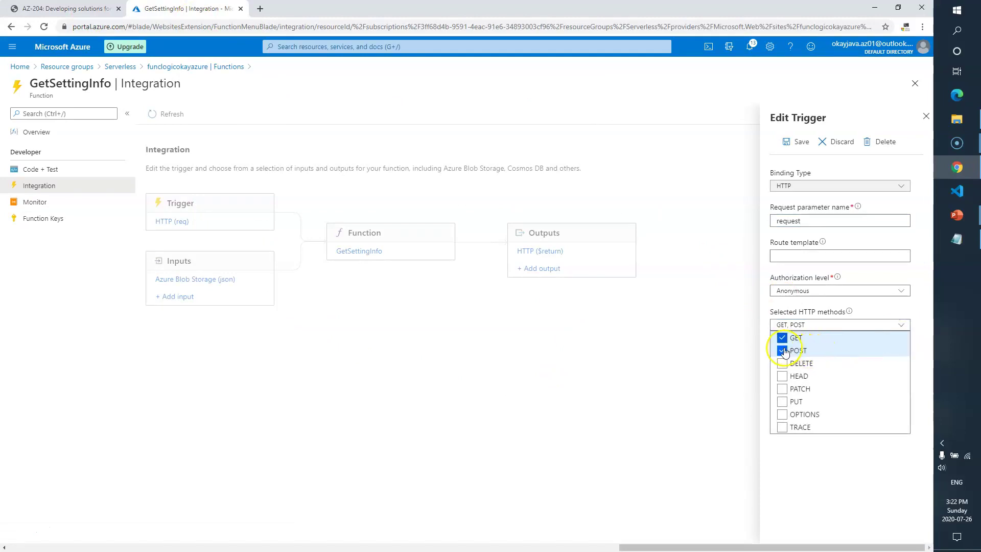
left_click(828, 457)
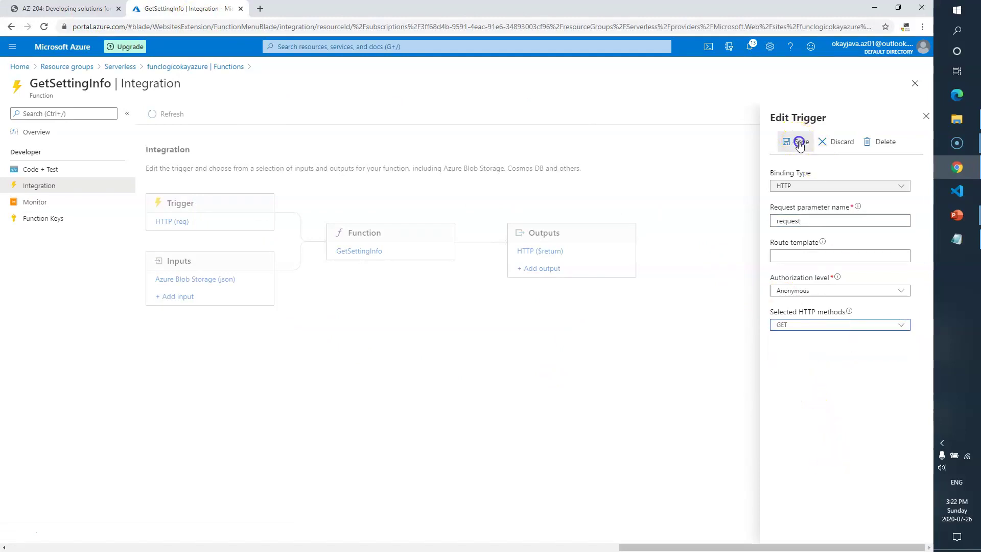
left_click(799, 142)
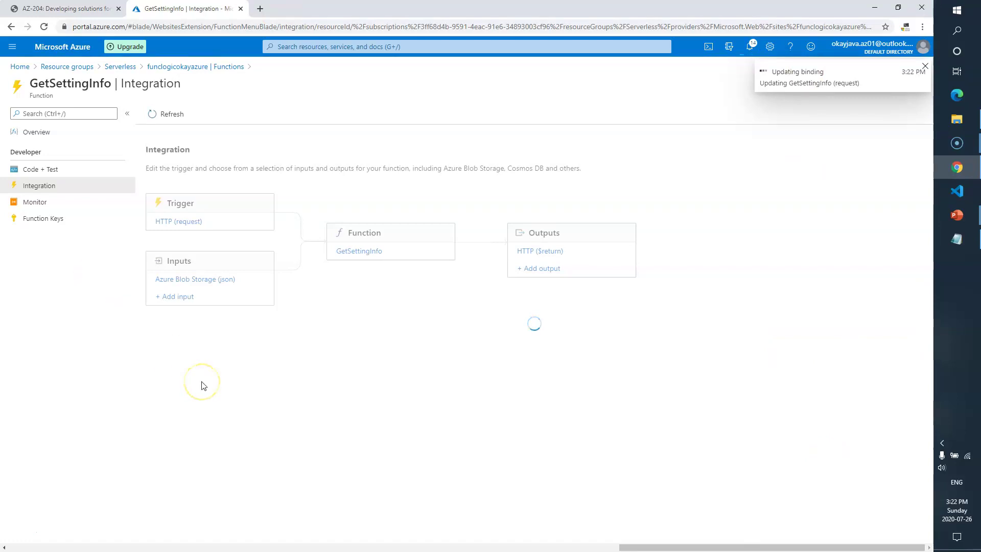
Step: Review the trigger instructions in the lab guide against the completed work and read the start of Task 4: Write function code
key("ctrl+Tab")
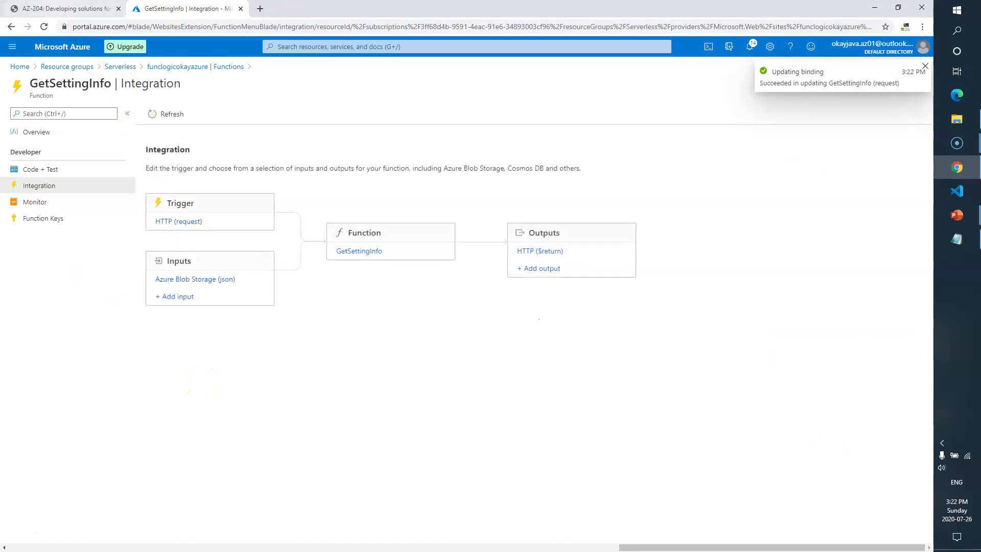
left_click_drag(366, 368, 307, 319)
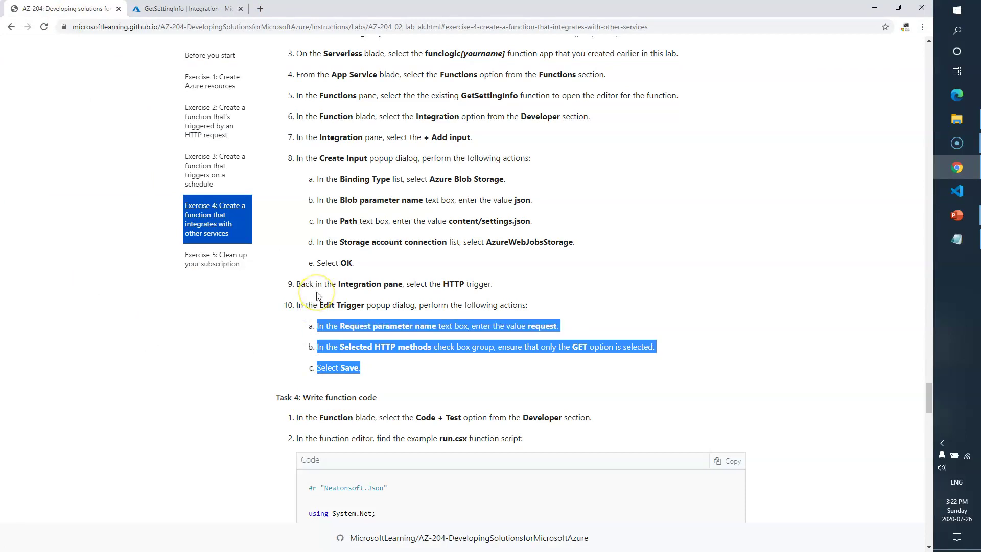
scroll(317, 293, "up", 3)
left_click(468, 263)
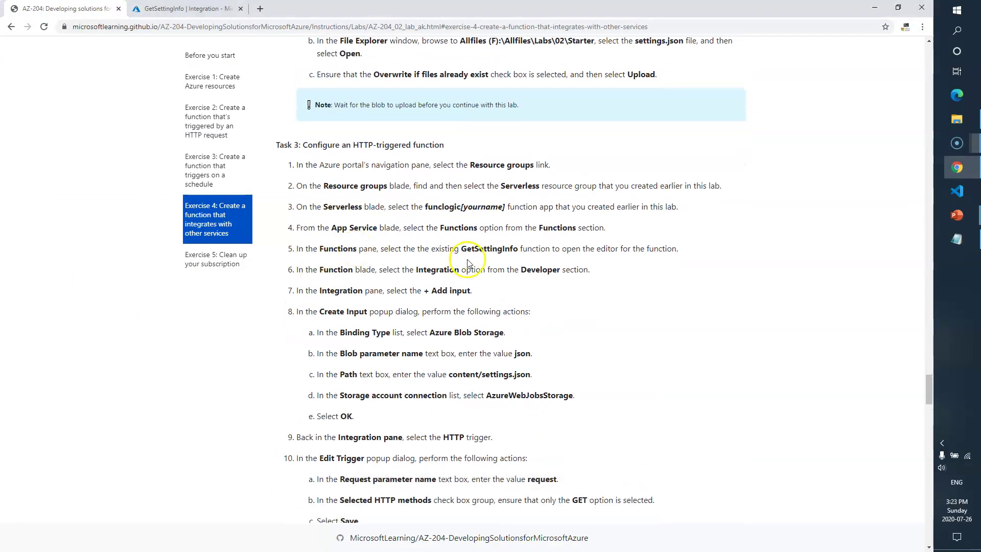
scroll(467, 263, "down", 5)
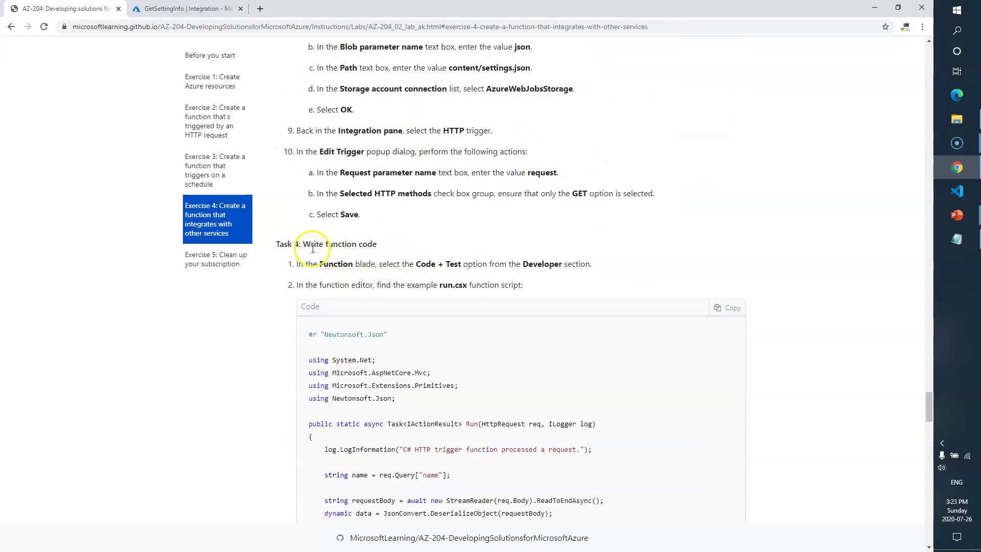
left_click_drag(301, 243, 371, 244)
left_click(392, 245)
scroll(396, 245, "down", 1)
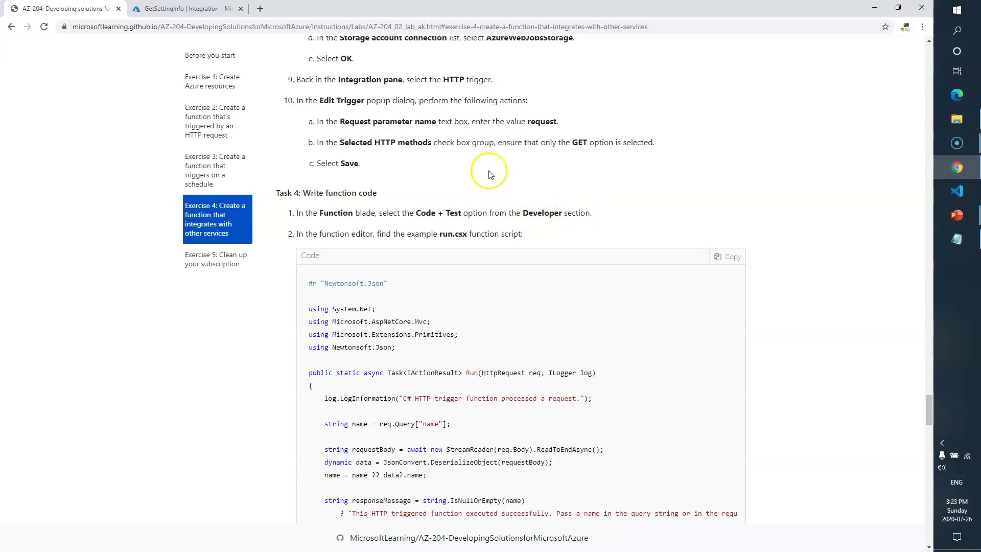
Step: Open GetSettingInfo's Code + Test page in the portal, and read the lab guide's instructions for replacing the example run.csx script
left_click(188, 8)
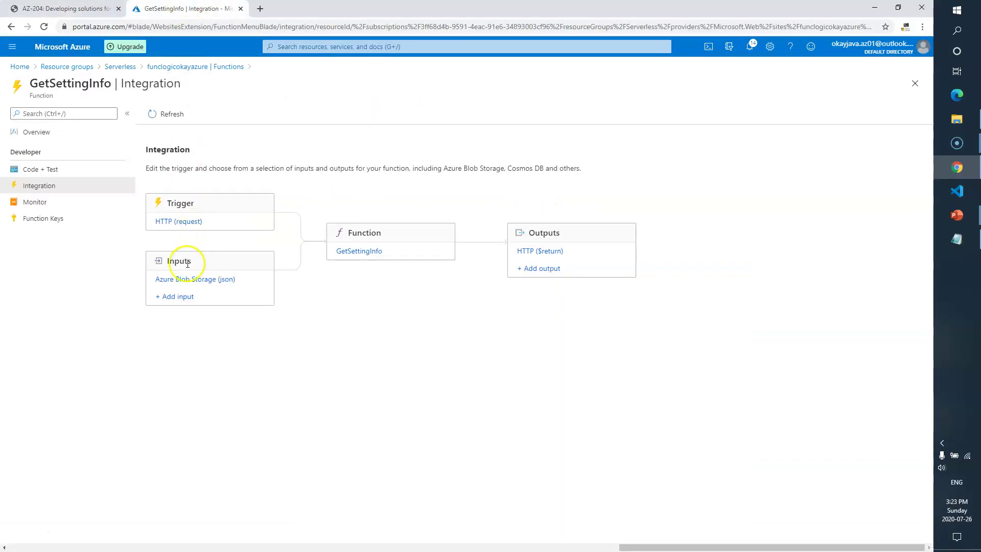
left_click(51, 169)
left_click(62, 6)
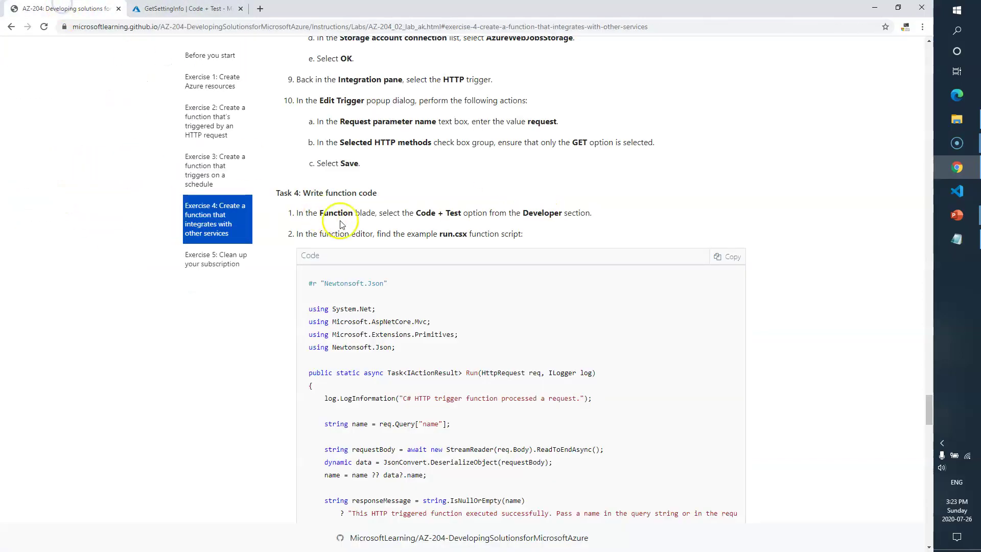
left_click_drag(375, 233, 463, 236)
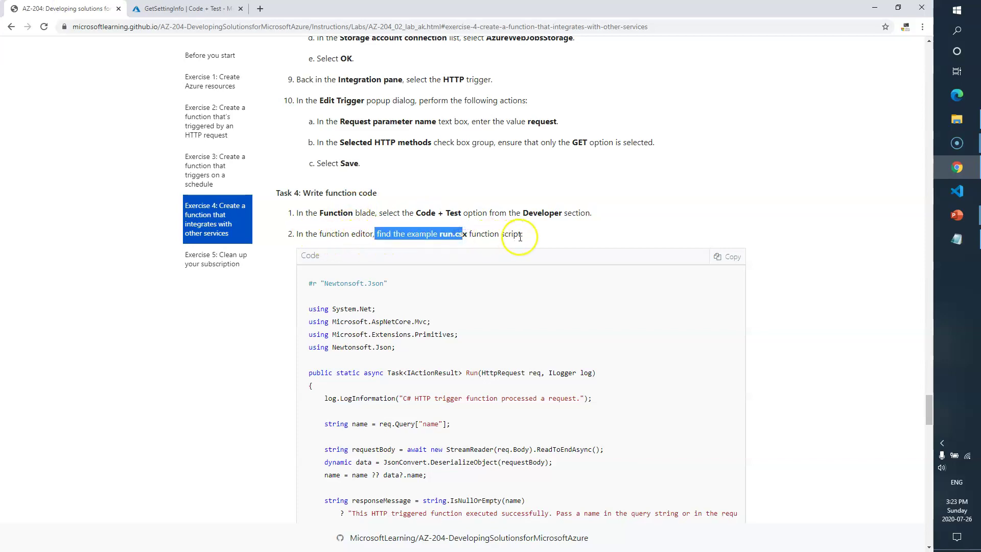
left_click_drag(522, 234, 419, 234)
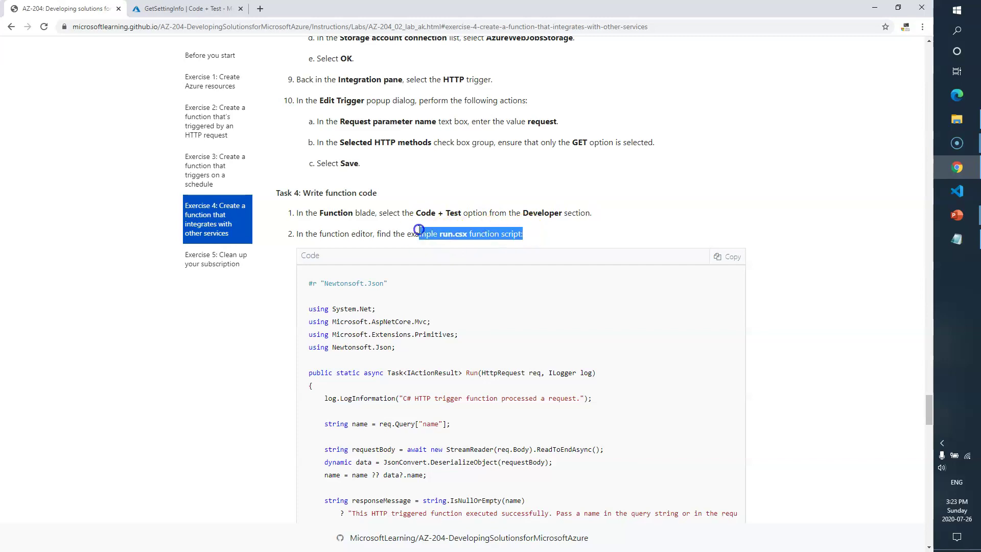
scroll(421, 289, "down", 3)
scroll(421, 291, "down", 3)
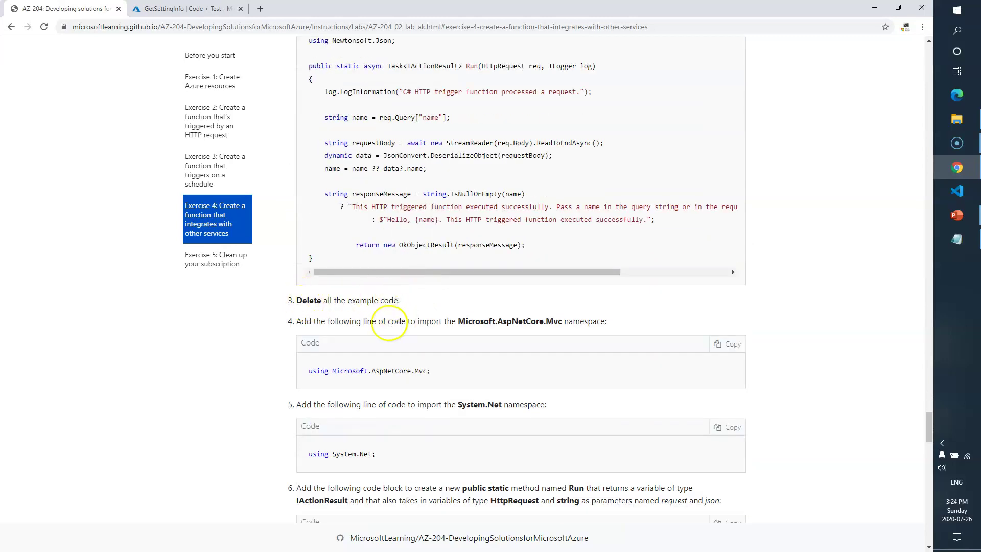
Step: Replace all the example code in run.csx with the lab guide's line using Microsoft.AspNetCore.Mvc;
left_click_drag(433, 370, 328, 368)
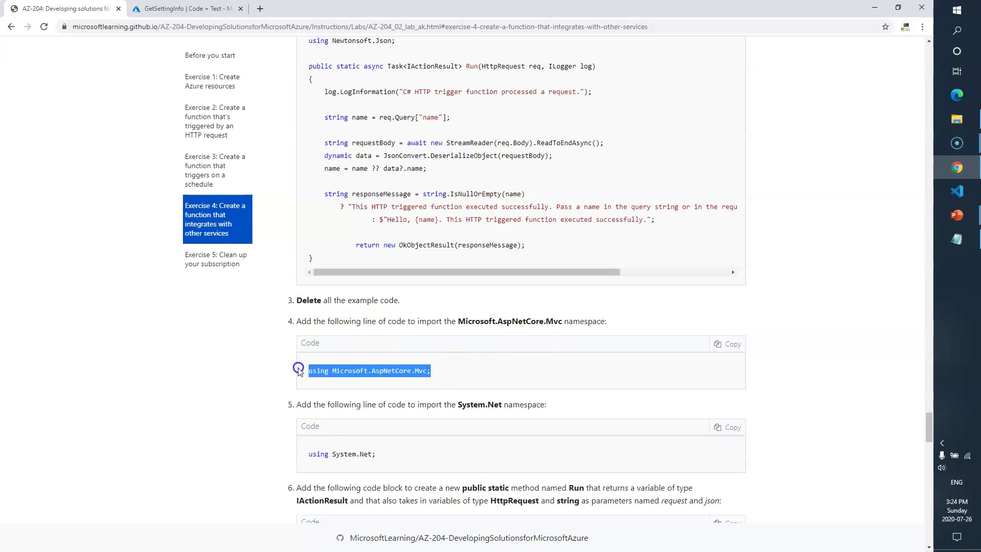
left_click(168, 9)
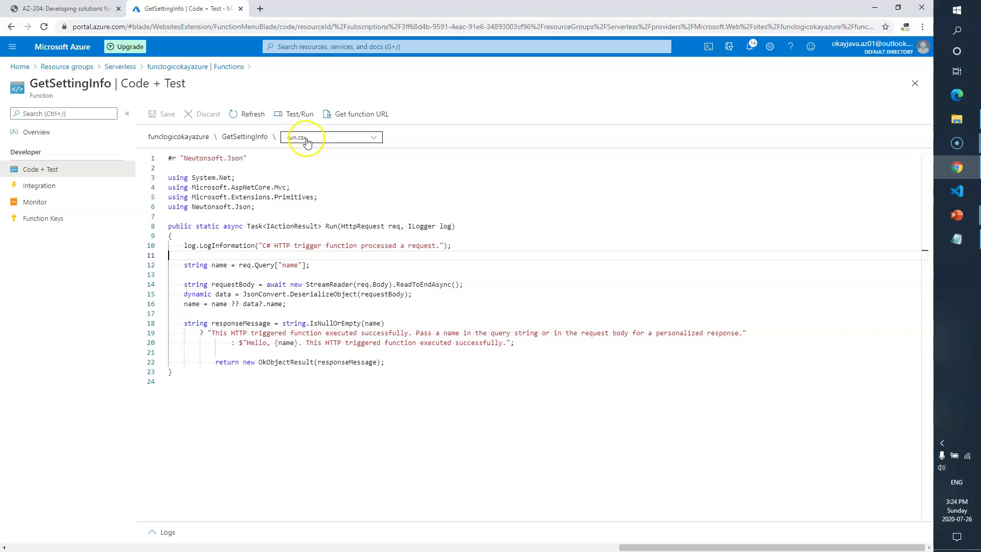
left_click_drag(215, 384, 153, 147)
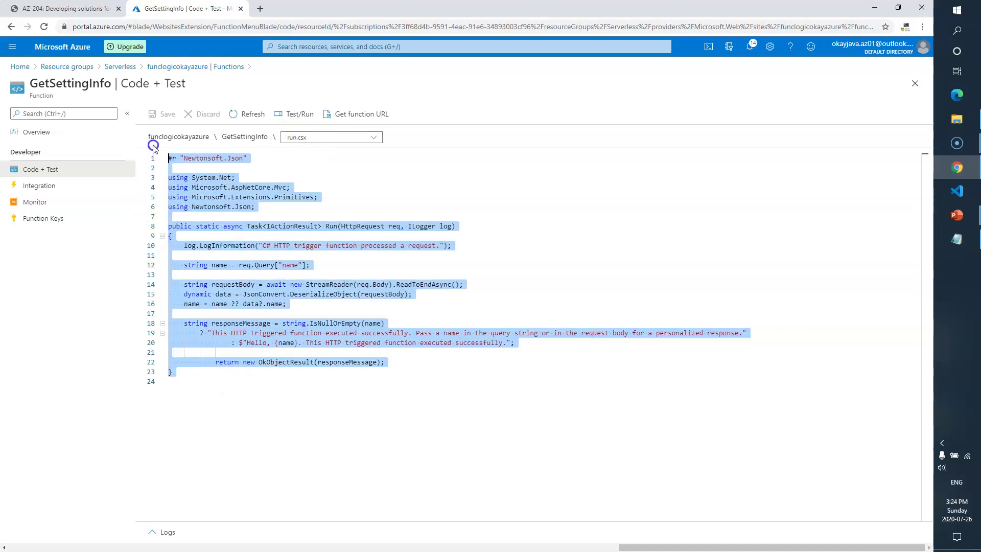
key("Delete")
type("using Microsoft.AspNetCore.Mvc;")
key("Return")
key("Return")
Step: Copy the line using System.Net; from the lab guide and add it below the Mvc import in run.csx
left_click(72, 9)
scroll(429, 317, "down", 1)
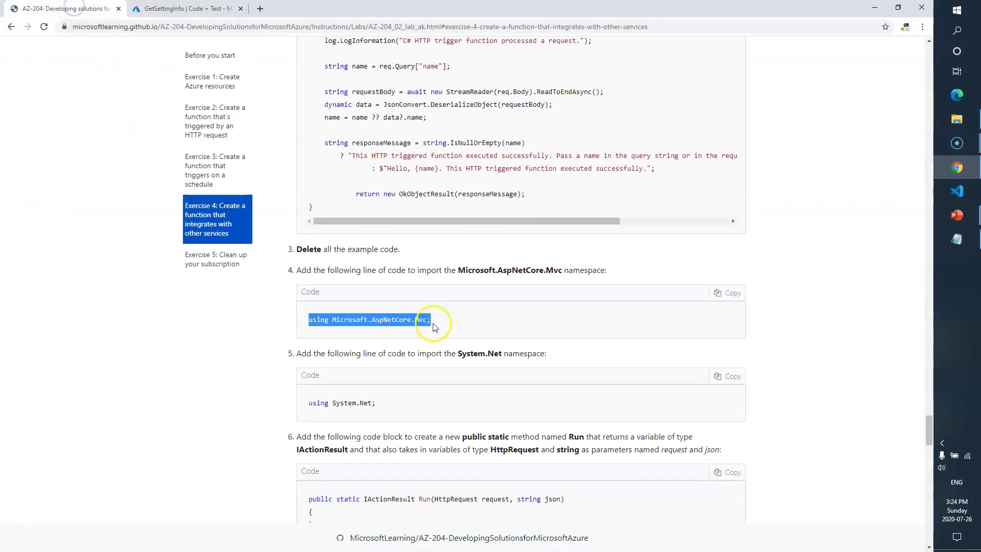
left_click_drag(377, 403, 308, 403)
key("ctrl+c")
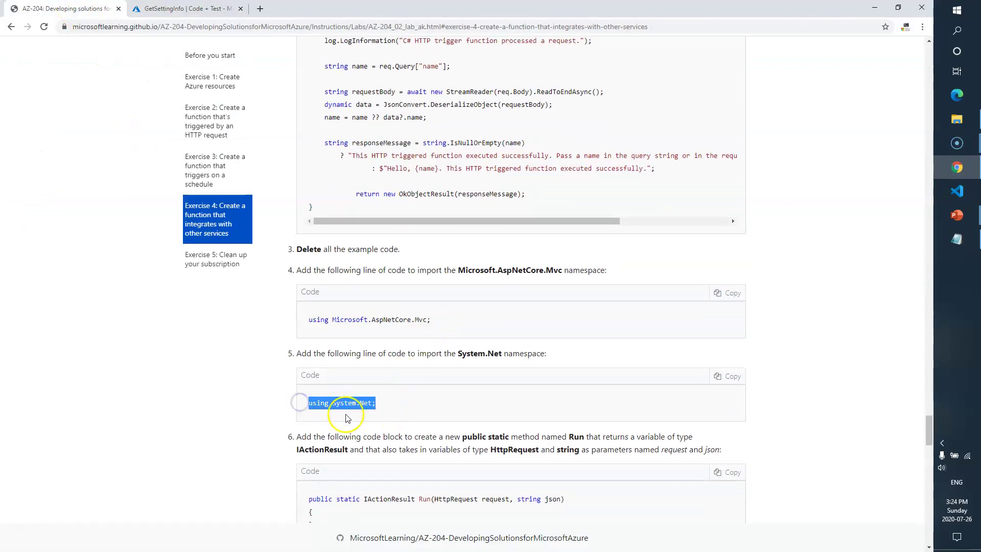
left_click(186, 9)
left_click(288, 169)
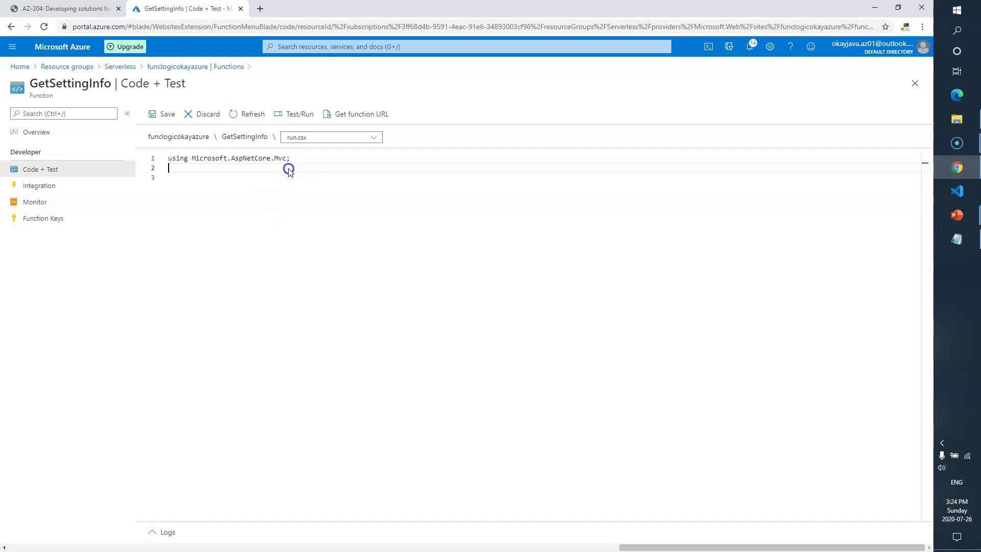
key("ctrl+v")
key("Return")
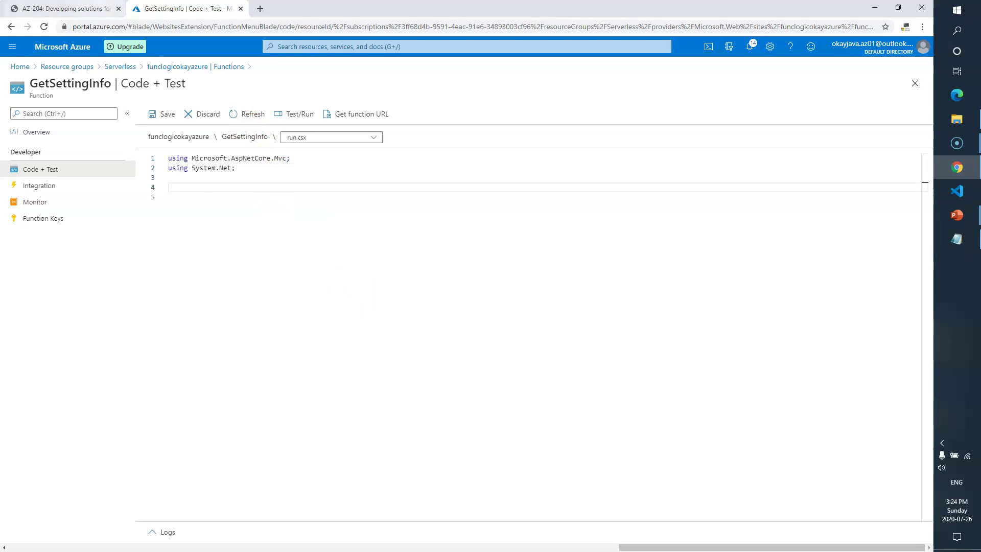
Step: Copy the empty public static IActionResult Run(HttpRequest request, string json) method from the lab guide, paste it below the imports, and return to the guide
left_click(72, 9)
scroll(405, 343, "down", 3)
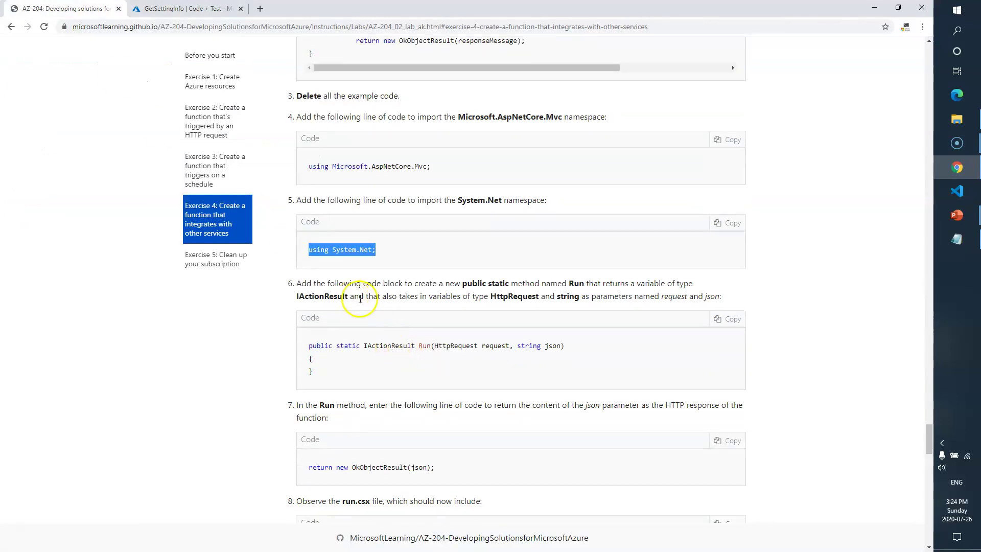
left_click(418, 345)
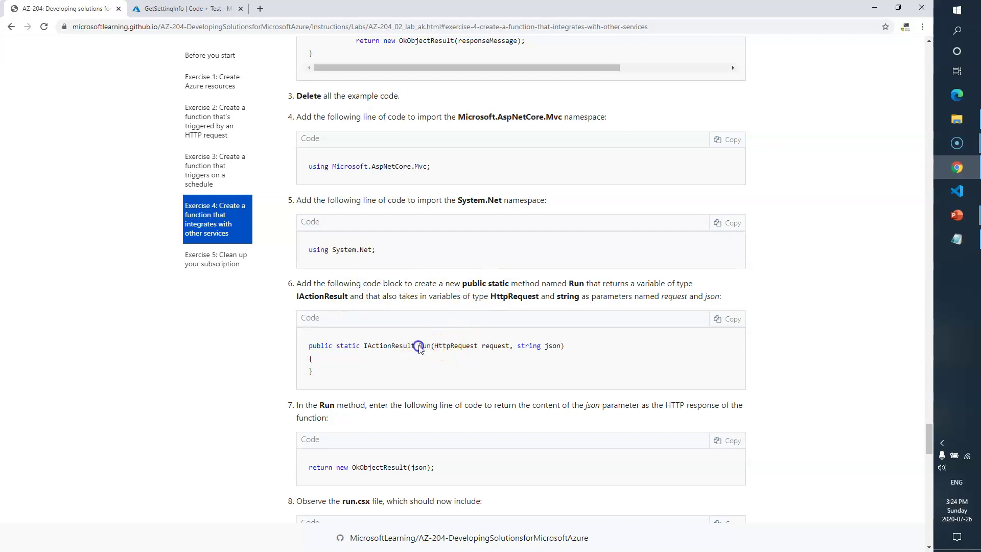
left_click_drag(336, 344, 552, 345)
left_click(437, 354)
left_click(388, 363)
double_click(412, 347)
left_click_drag(316, 372, 307, 351)
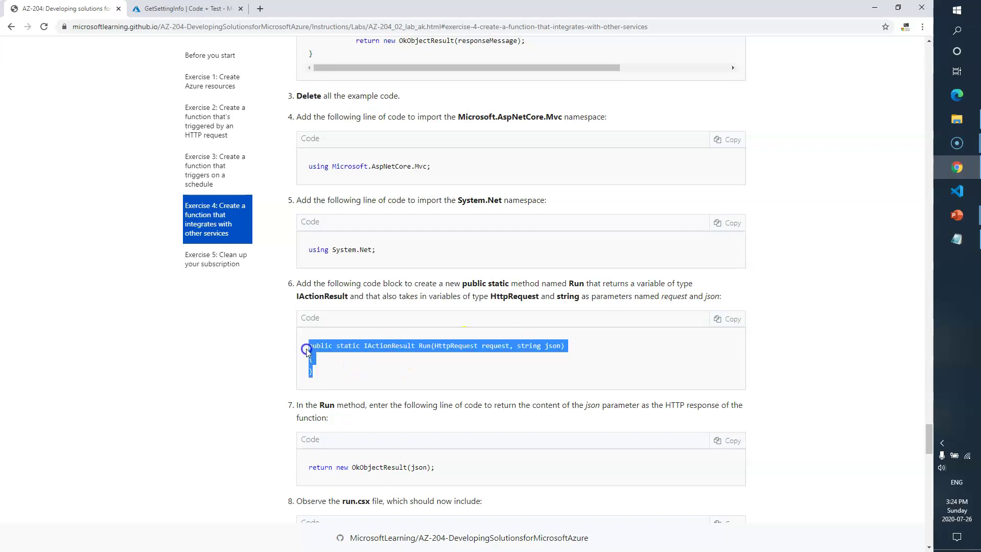
key("ctrl+c")
left_click(171, 9)
key("ctrl+v")
left_click(66, 9)
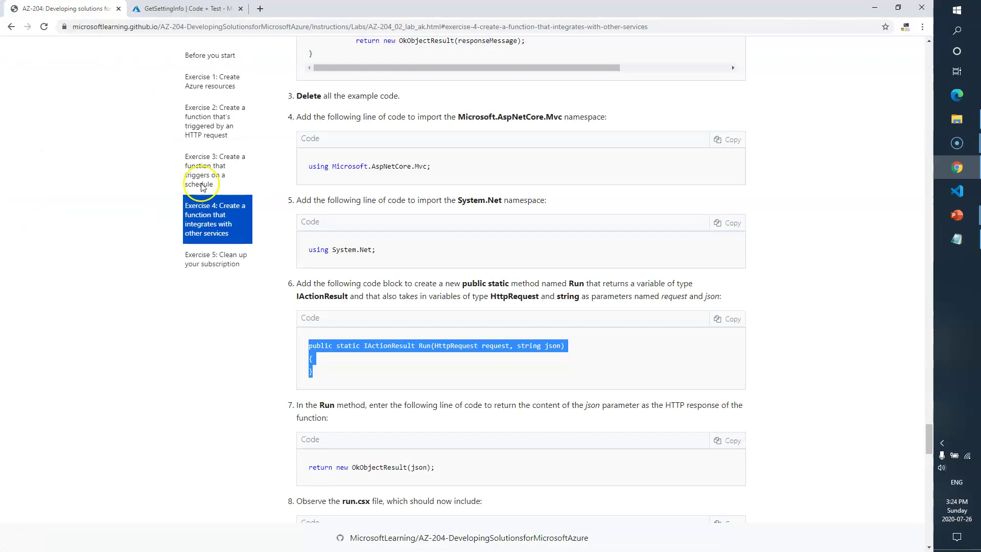
Step: Copy the line return new OkObjectResult(json); from the lab guide and add it inside the Run method's braces in run.csx
left_click(383, 378)
scroll(384, 379, "down", 3)
left_click_drag(434, 314, 308, 316)
key("ctrl+c")
left_click(215, 9)
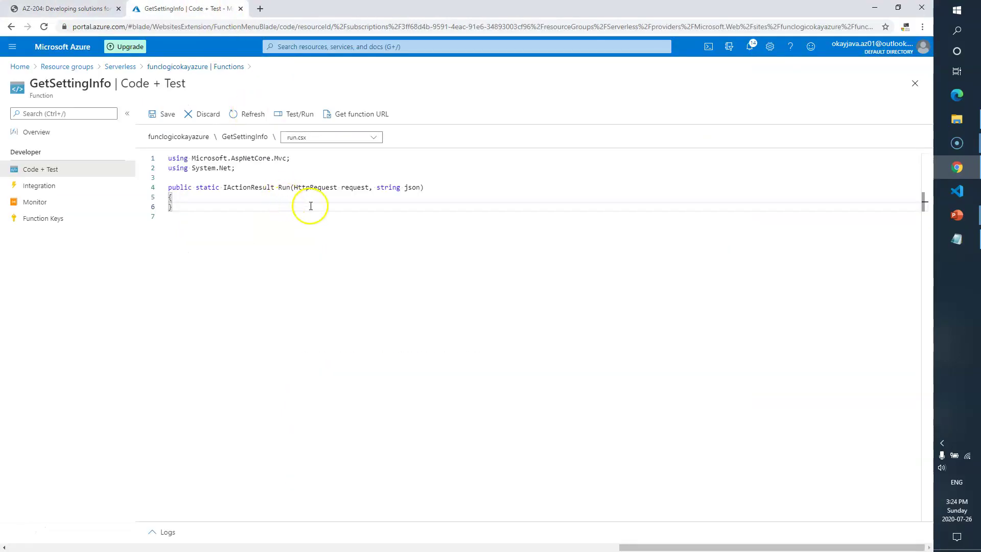
key("Return")
key("ctrl+v")
key("Return")
Step: Review the lab guide's complete run.csx listing in step 8, including the imports, the Run method signature and the return line
left_click(76, 9)
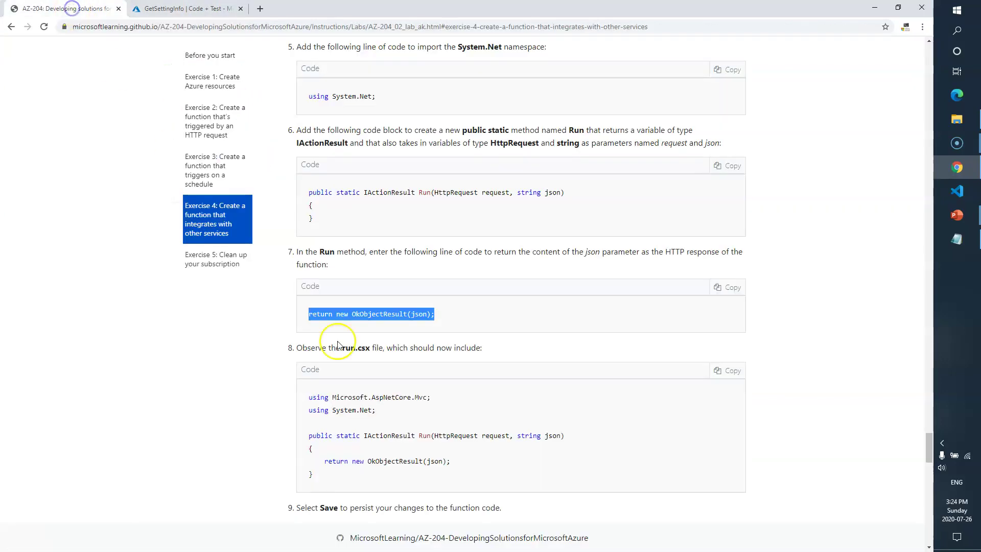
scroll(480, 409, "down", 1)
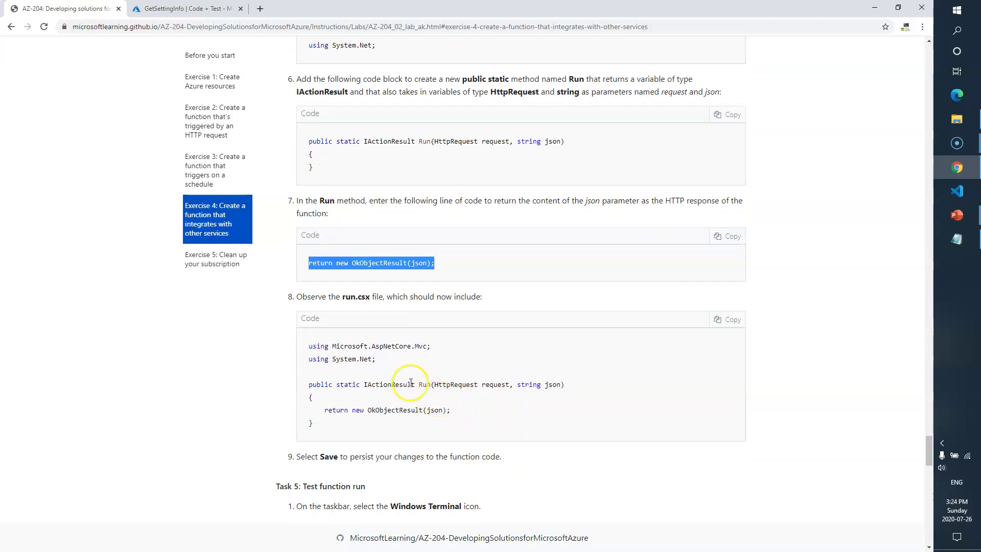
left_click_drag(308, 348, 328, 424)
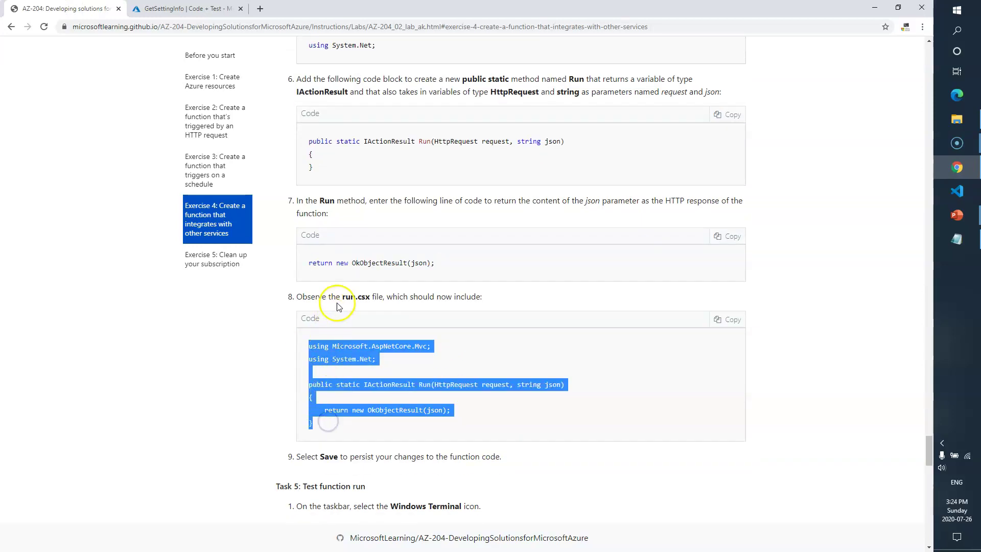
left_click(399, 367)
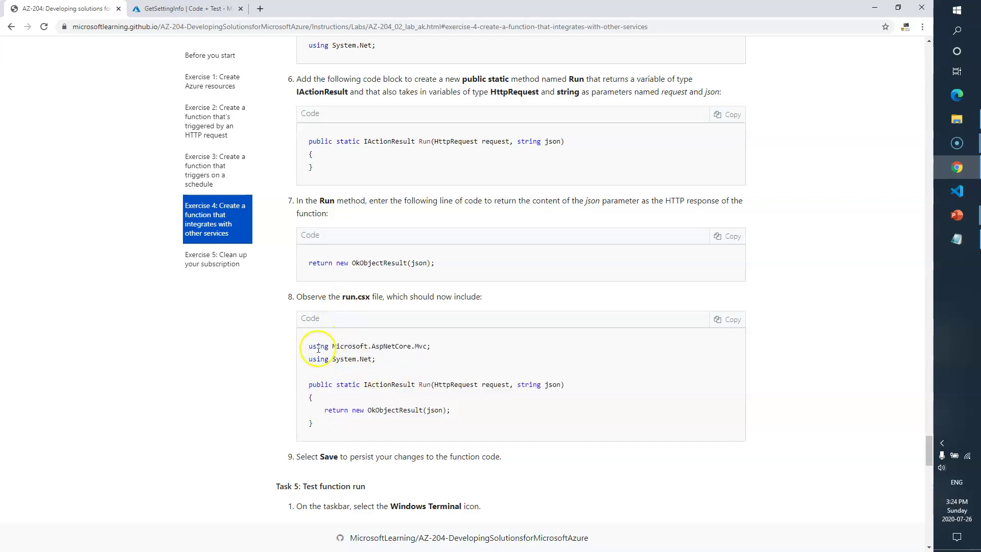
left_click_drag(309, 347, 372, 357)
left_click_drag(306, 384, 390, 384)
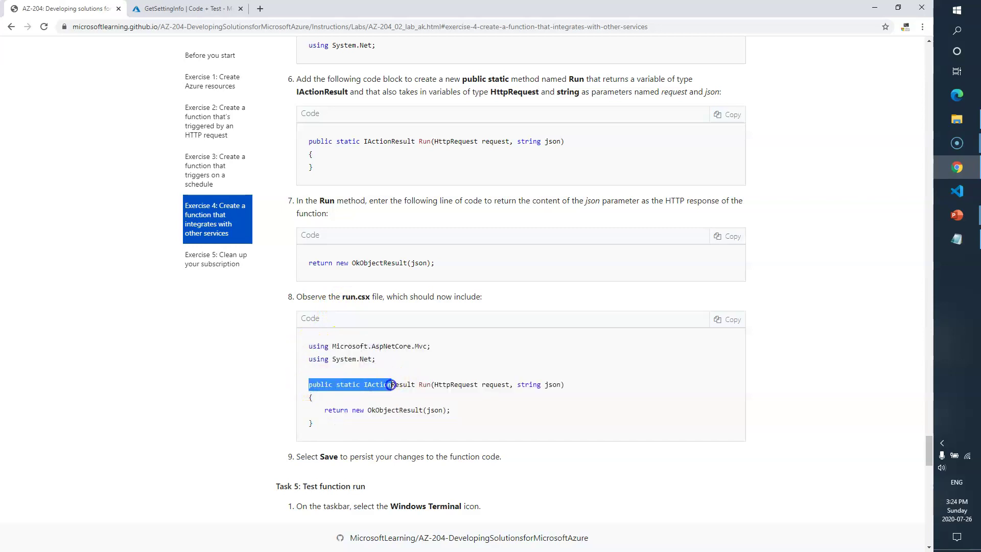
left_click_drag(483, 386, 563, 386)
left_click_drag(450, 410, 328, 408)
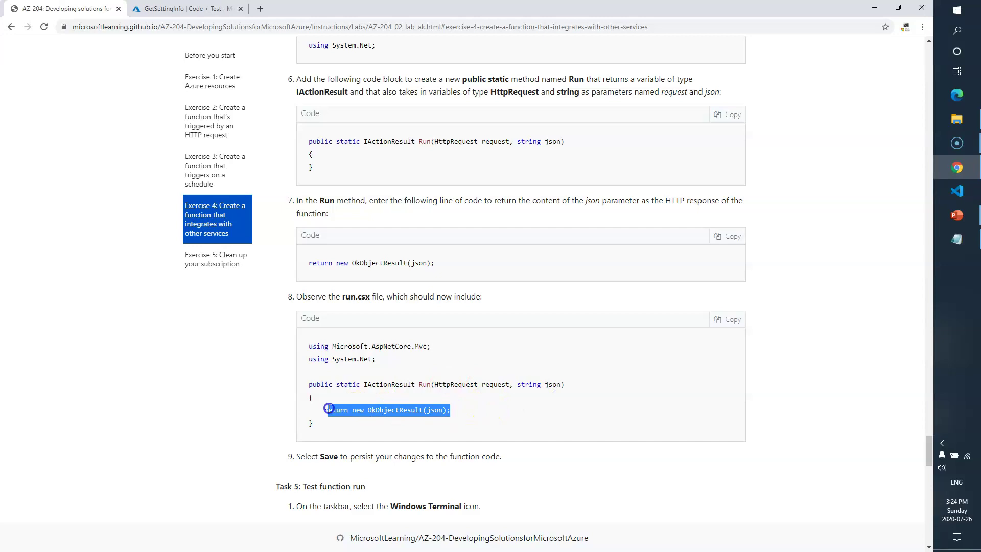
left_click(477, 412)
scroll(475, 412, "down", 3)
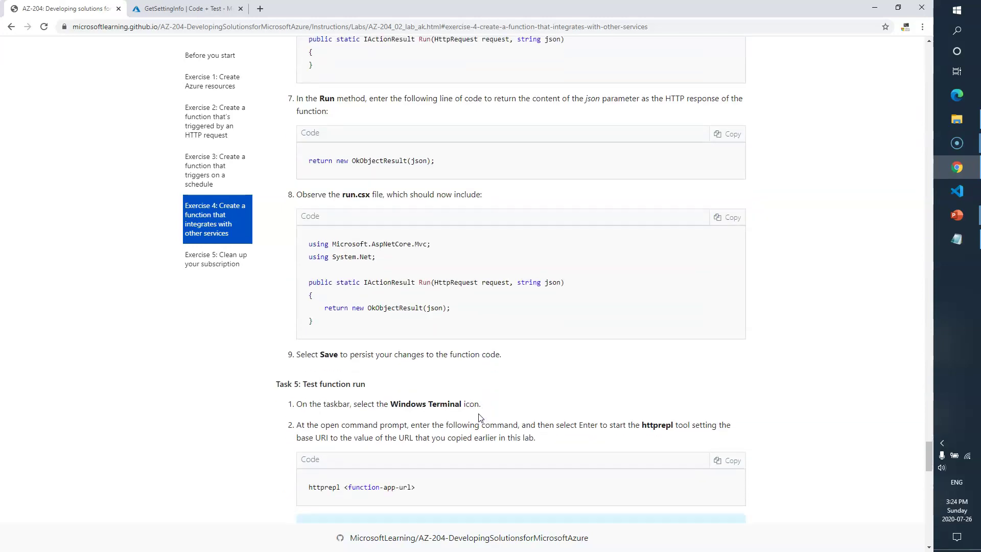
Step: Save the run.csx changes in the GetSettingInfo function and go back to the lab guide
left_click(189, 9)
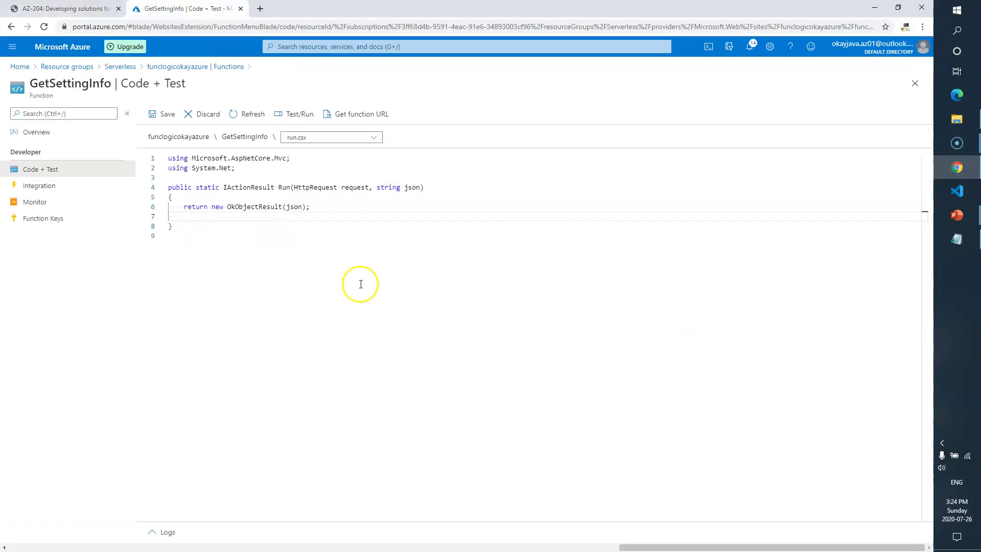
left_click(164, 115)
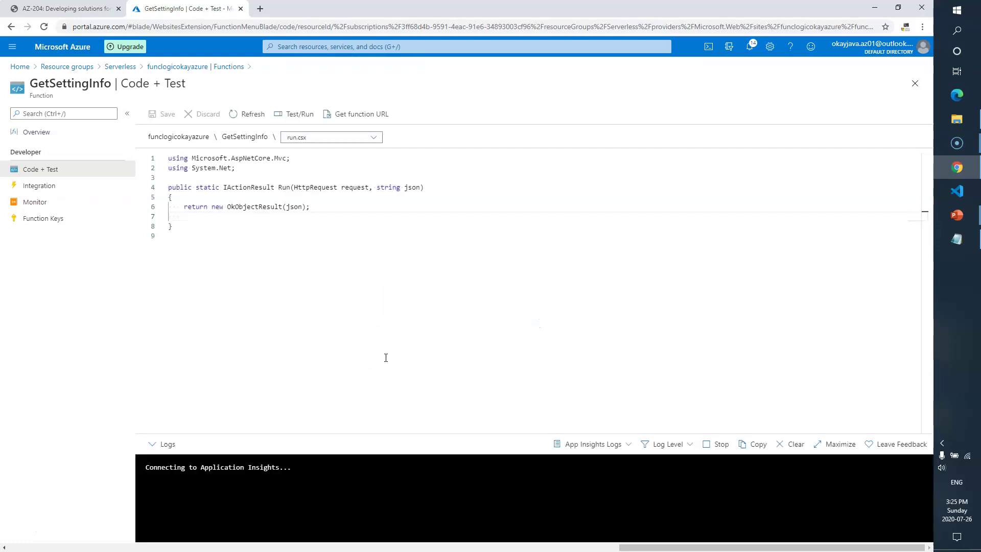
left_click(63, 8)
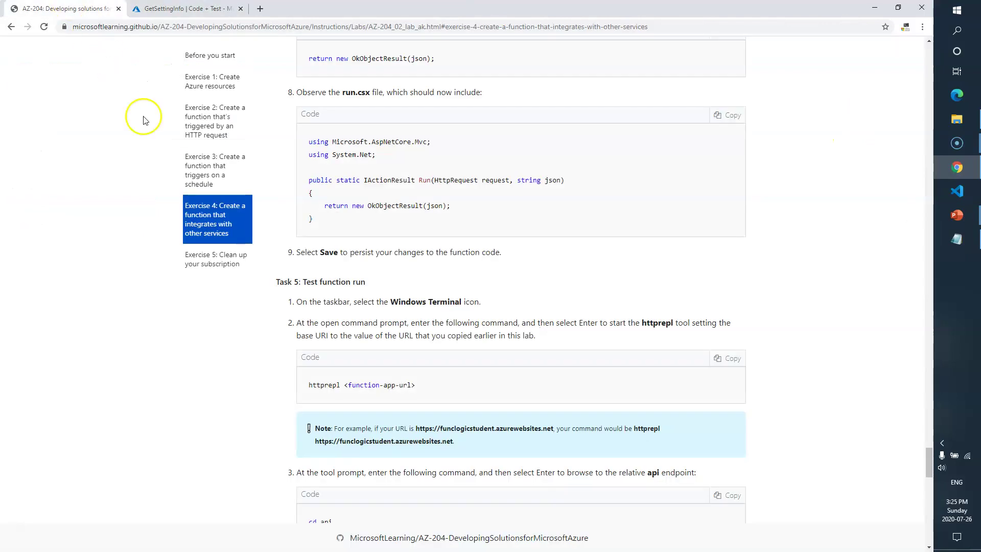
Step: Read the guide's Task 5: Test function run instructions and open a Command Prompt window above them
left_click_drag(384, 283, 291, 282)
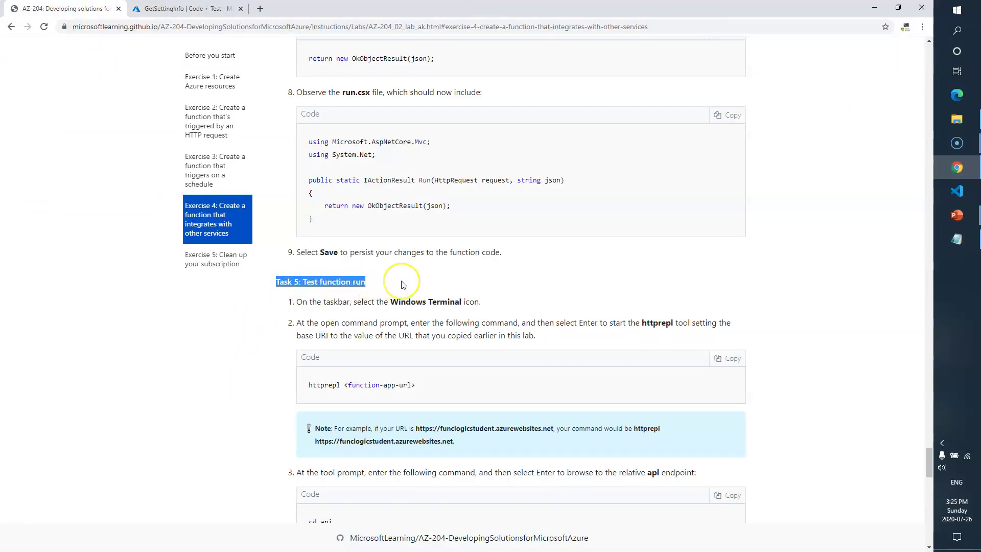
scroll(403, 285, "down", 1)
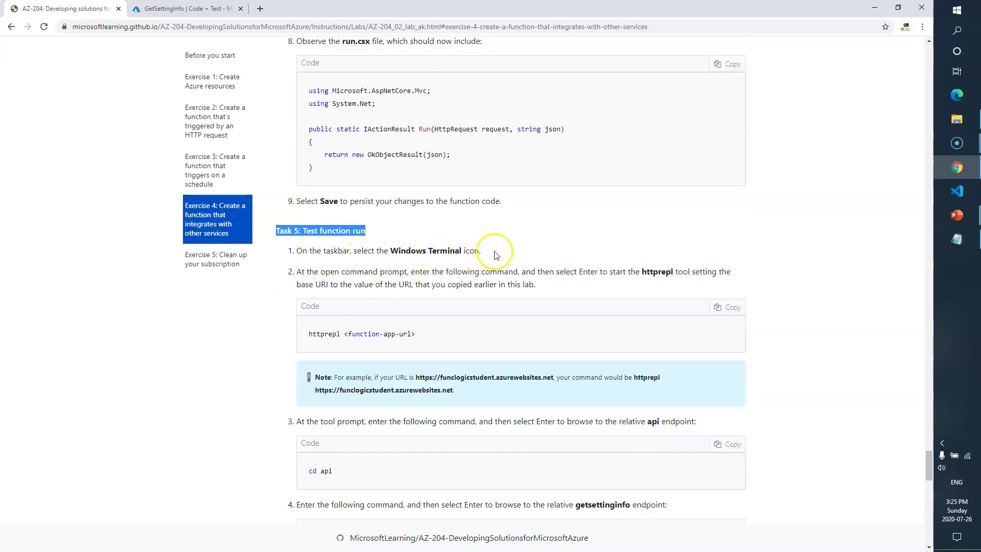
left_click_drag(491, 251, 445, 251)
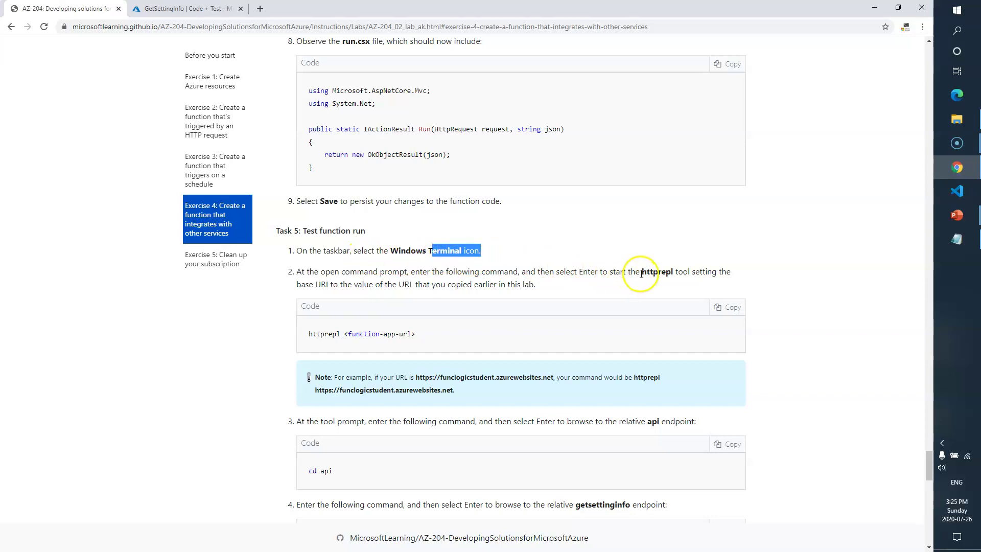
left_click_drag(641, 272, 673, 272)
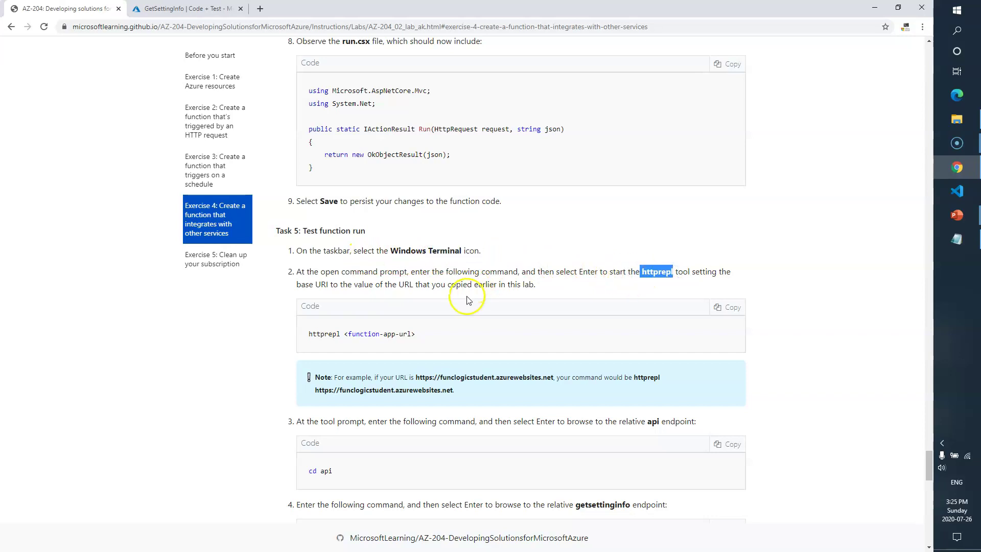
scroll(466, 300, "down", 1)
left_click(196, 391)
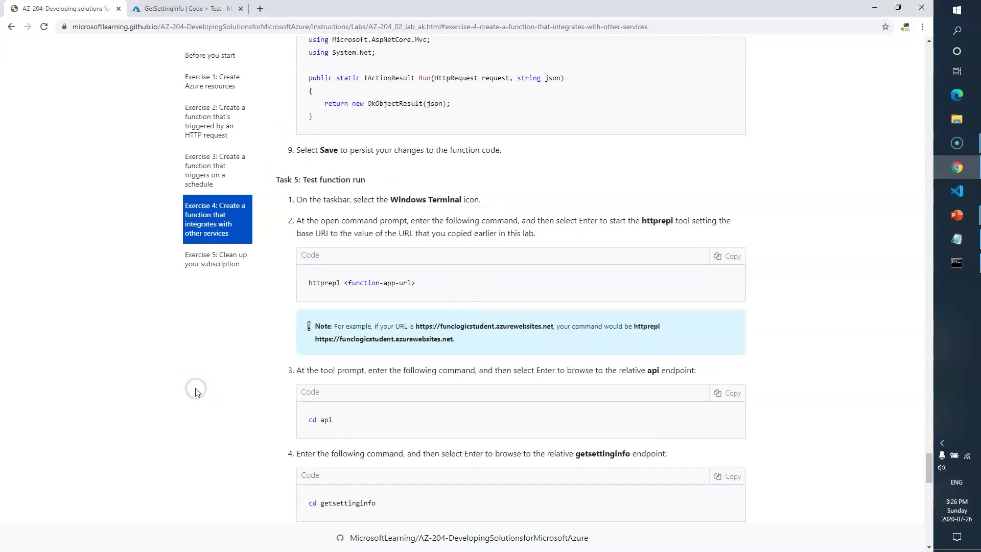
key("super+r")
type("cmd")
key("Return")
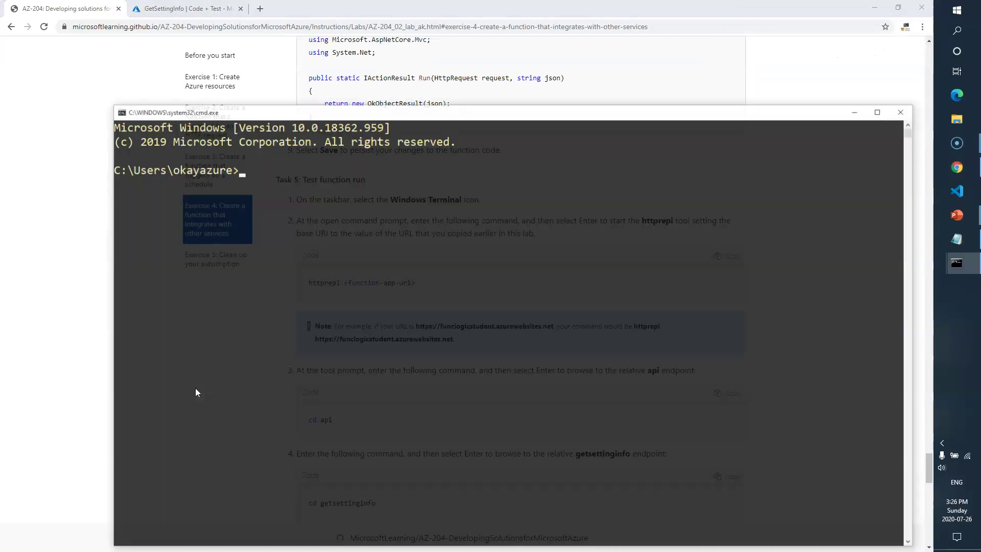
left_click_drag(539, 106, 471, 64)
type("httprepl")
left_click(951, 239)
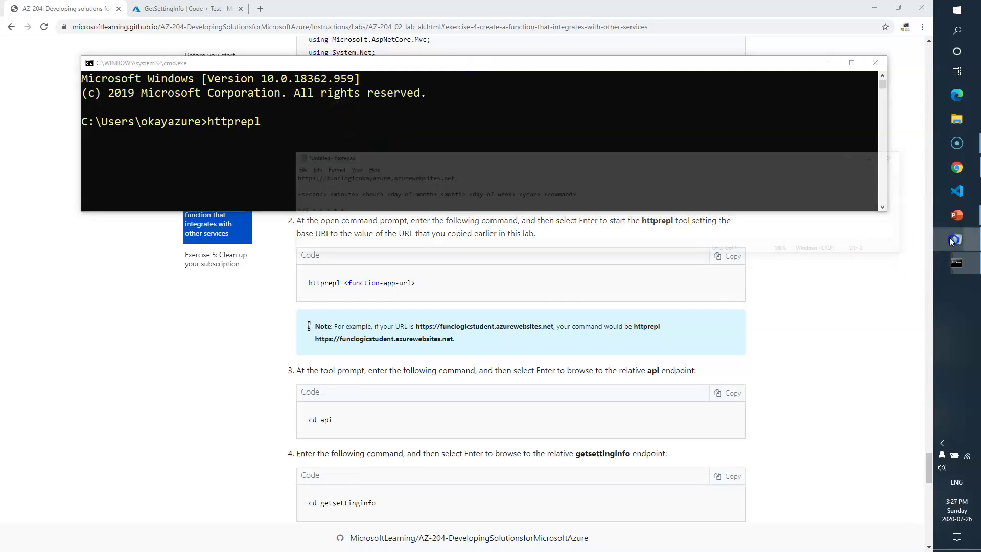
left_click_drag(319, 163, 59, 155)
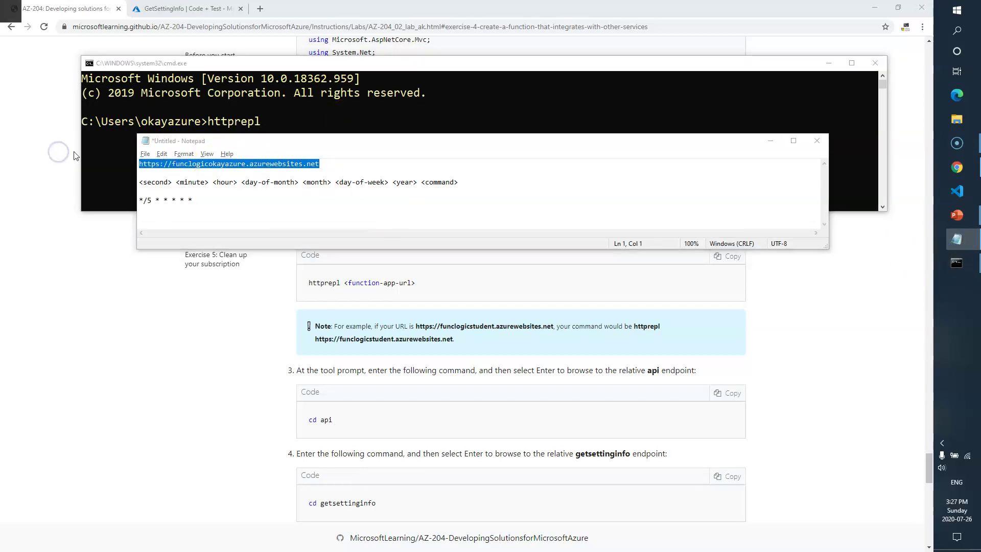
key("ctrl+c")
left_click(333, 115)
right_click(333, 114)
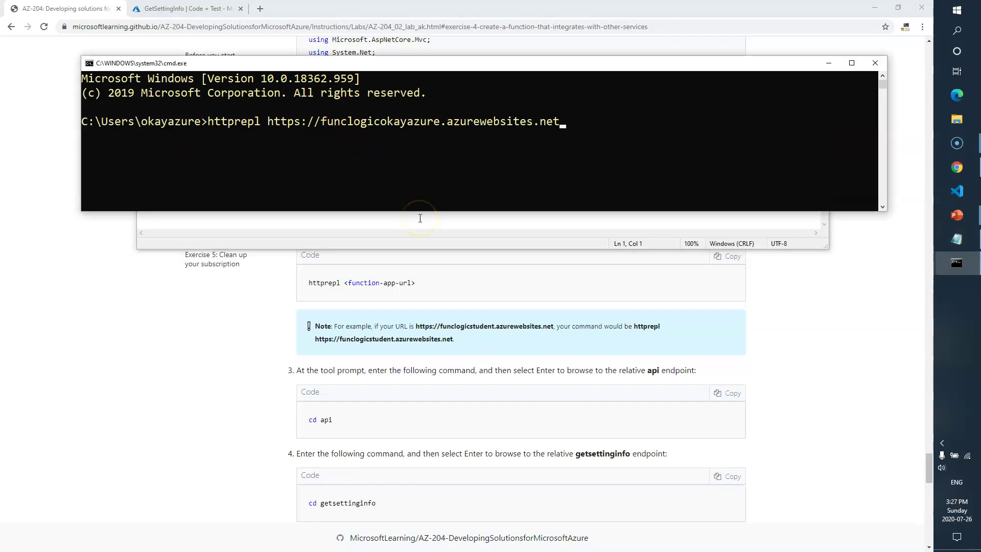
key("Return")
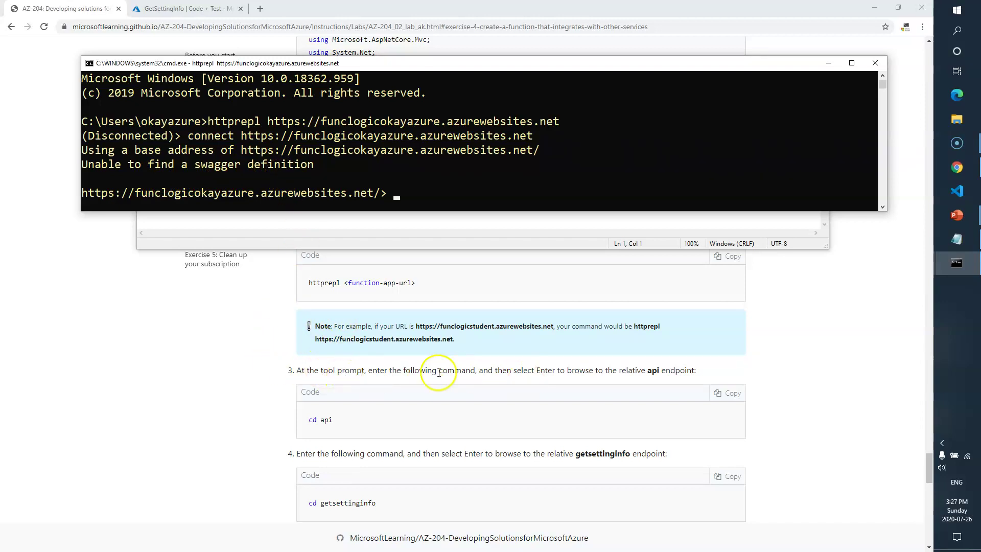
Step: Browse to the function's relative endpoint in httprepl with cd api and cd getsettinginfo
type("api")
key("Return")
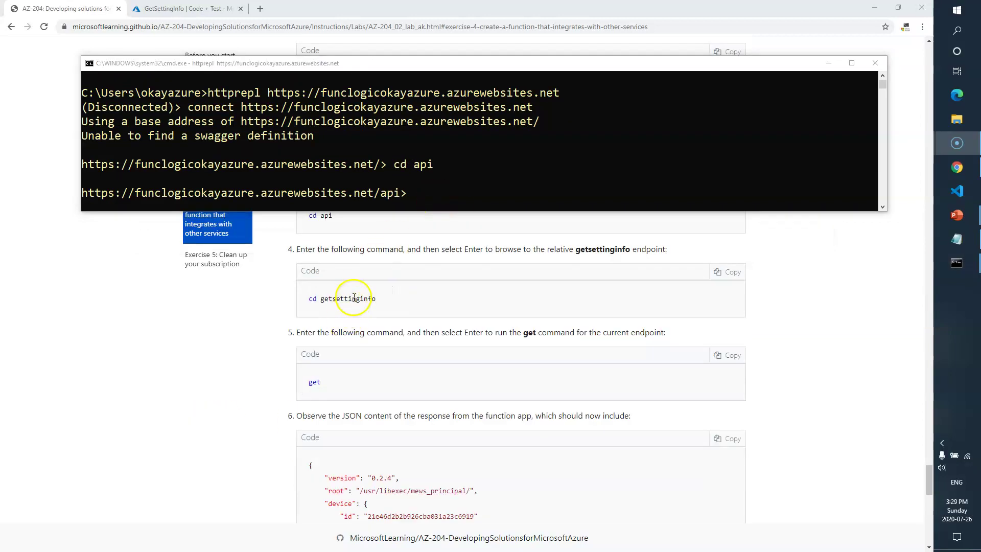
double_click(354, 297)
key("alt+Tab")
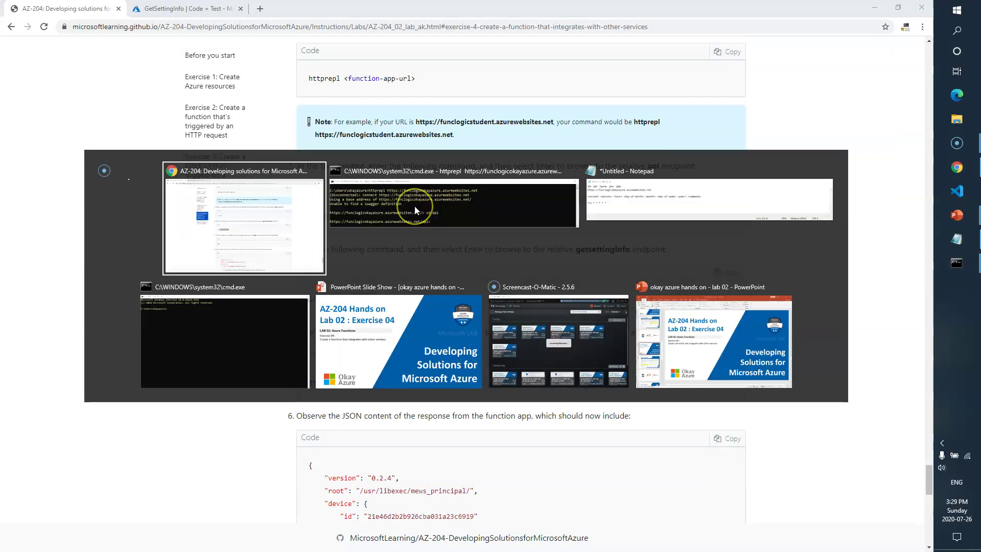
left_click(415, 207)
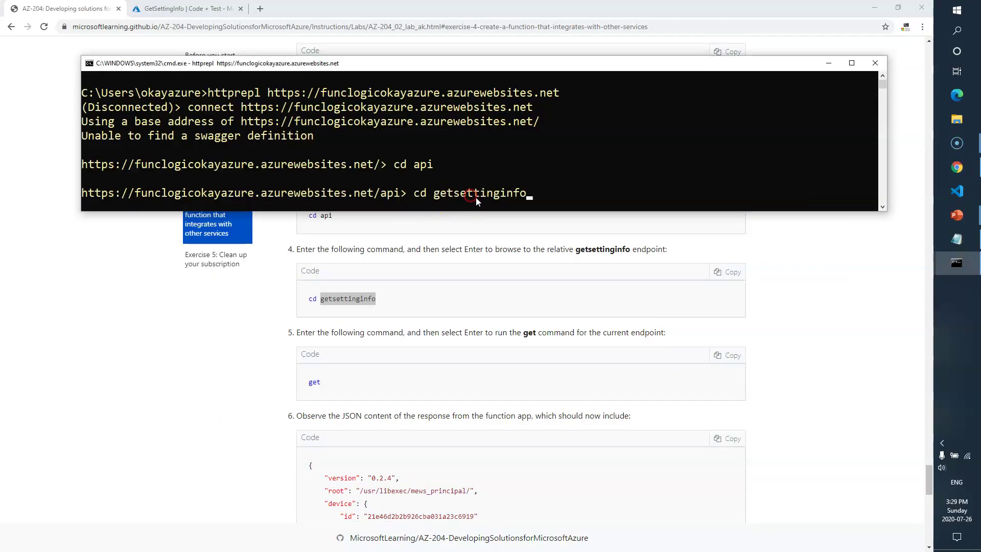
key("Return")
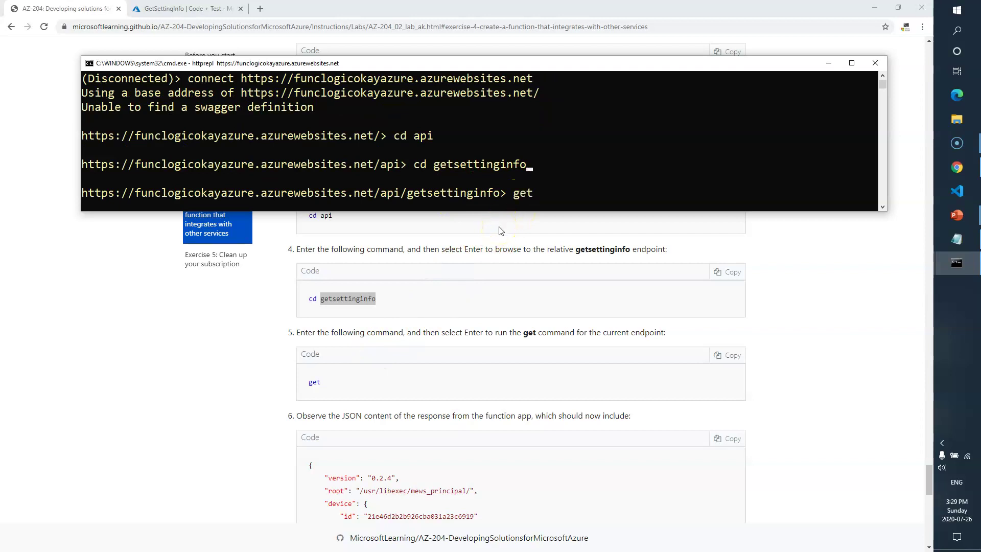
Step: Run the get command on the getsettinginfo endpoint and enlarge the console window to view the JSON response
key("Return")
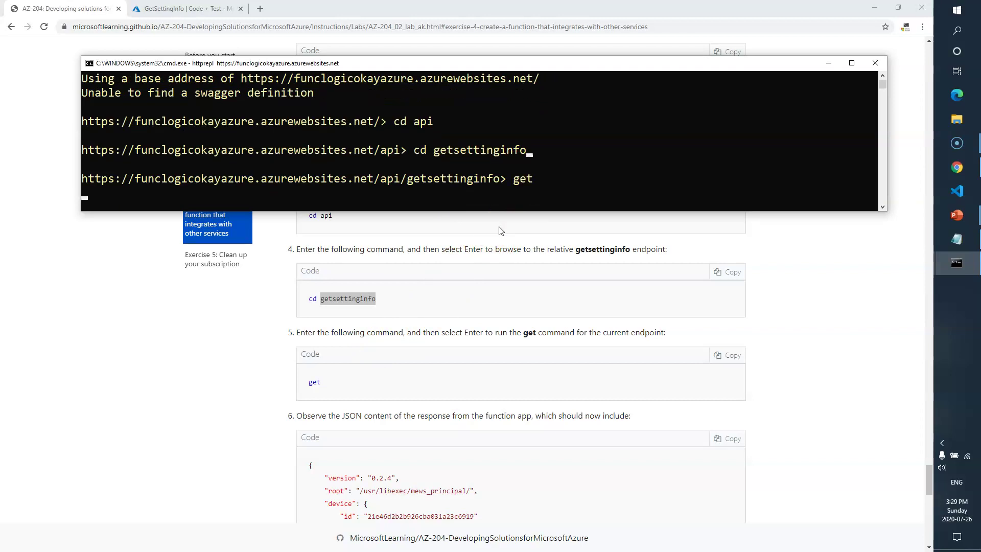
left_click_drag(384, 210, 383, 342)
scroll(295, 233, "up", 3)
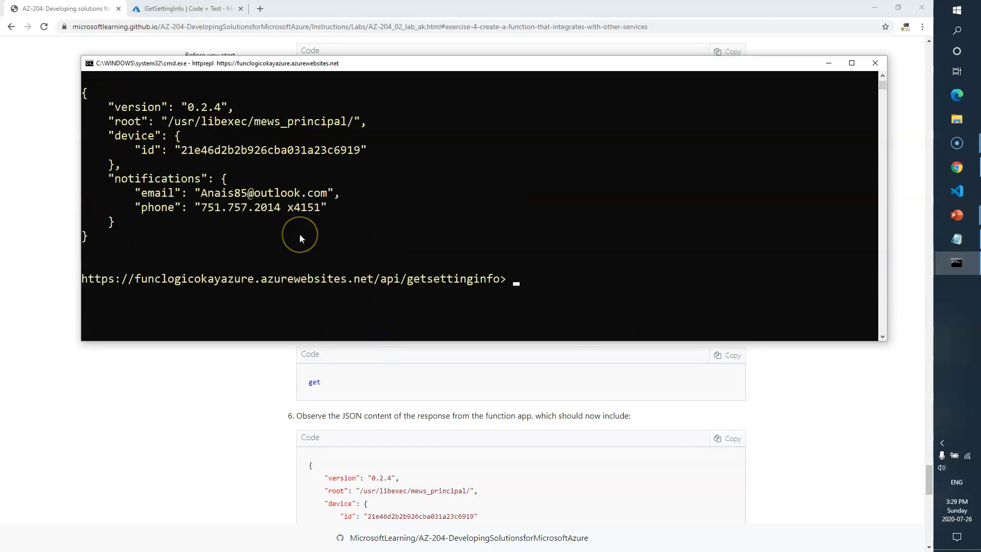
Step: Compare the JSON response in the console with the expected content in step 6 of the lab guide
left_click(156, 381)
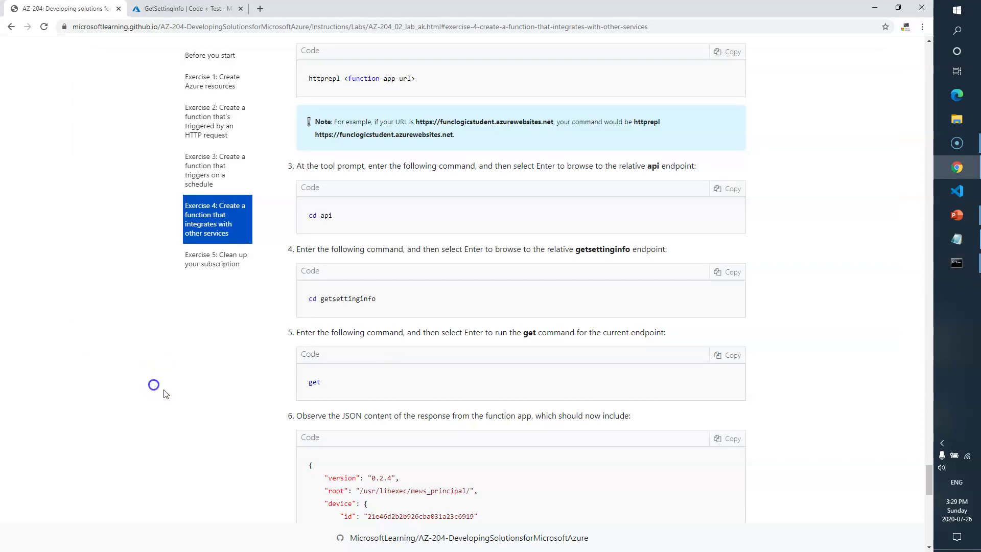
scroll(153, 385, "down", 1)
scroll(312, 378, "down", 2)
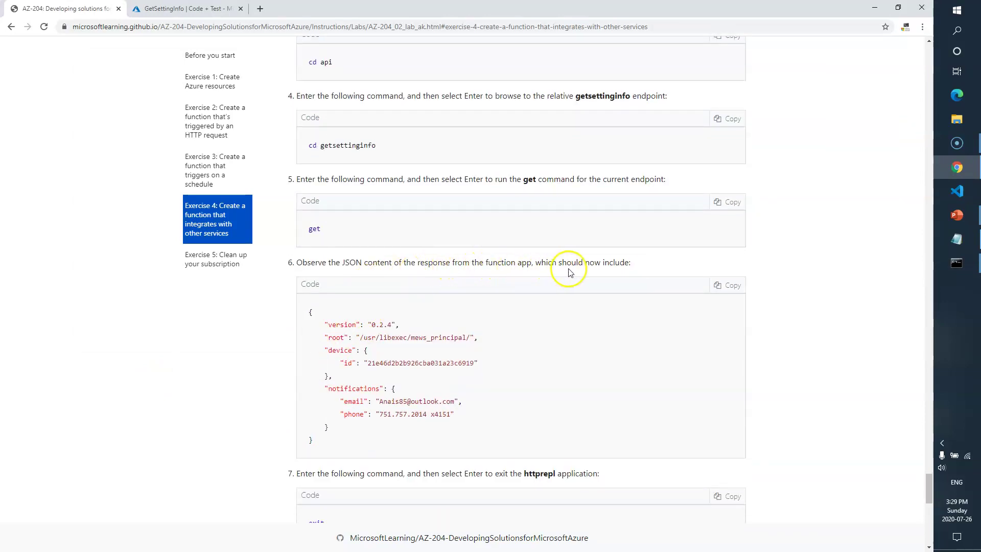
scroll(542, 276, "down", 1)
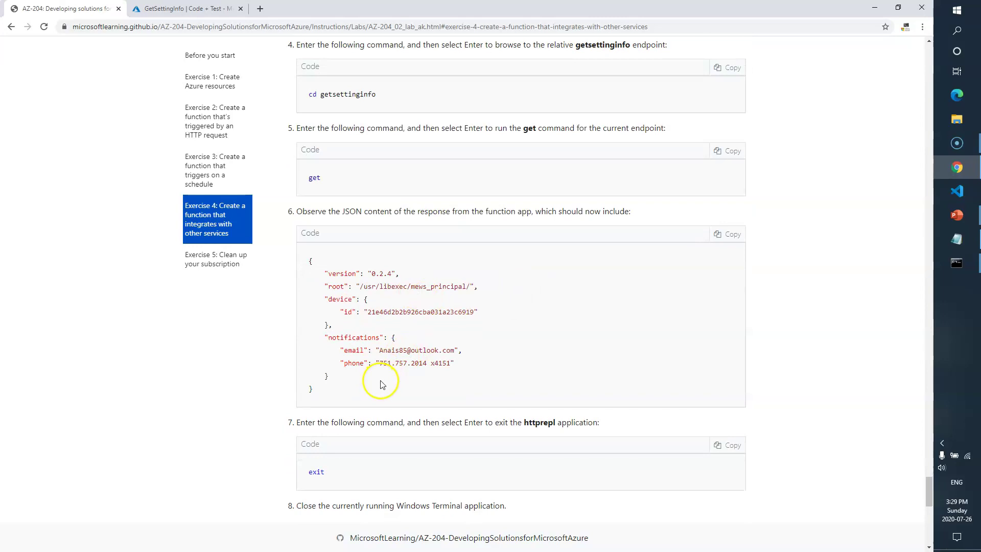
key("alt+Tab")
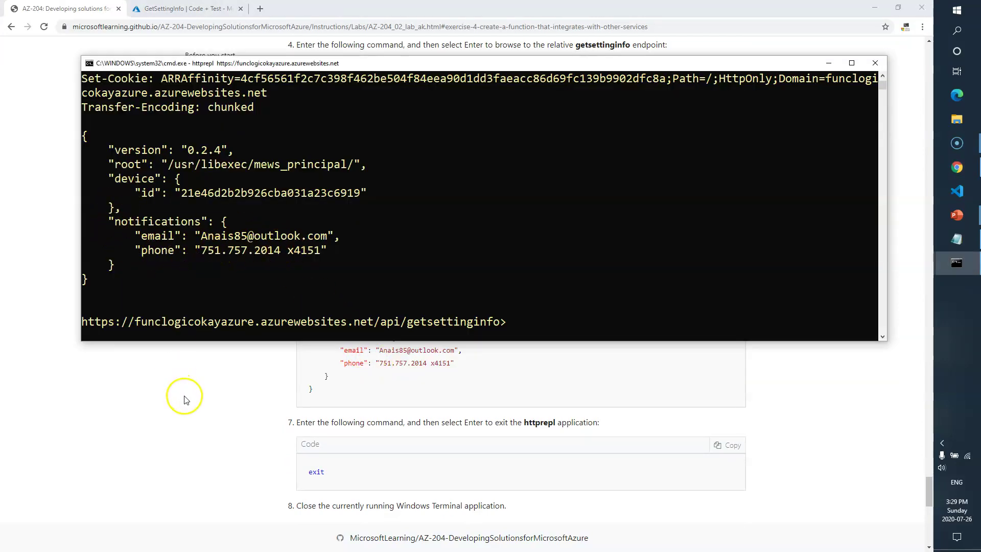
left_click(236, 396)
scroll(383, 332, "down", 2)
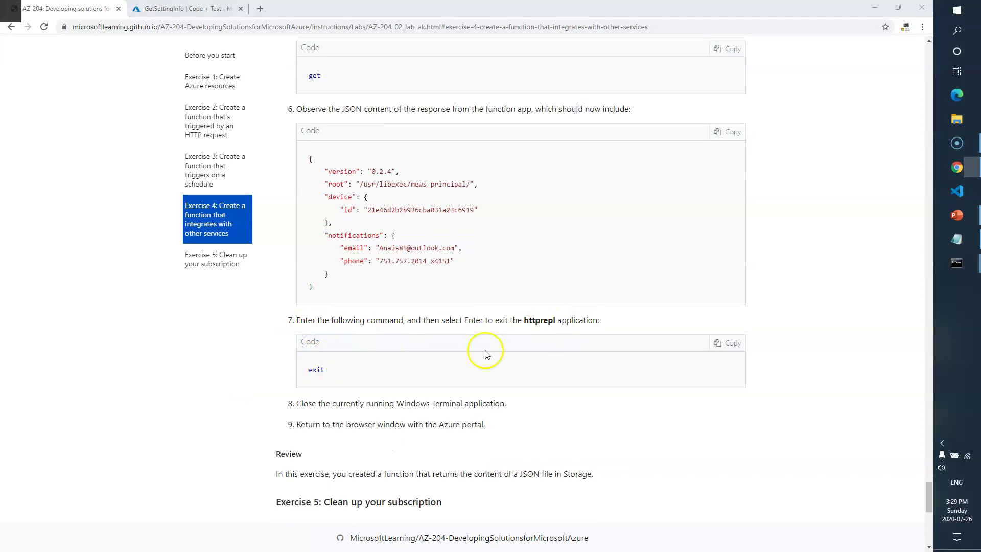
Step: Leave httprepl with the exit command and close the Command Prompt window with another exit
key("alt+Tab")
type("exi")
key("BackSpace")
type("xitr")
key("Return")
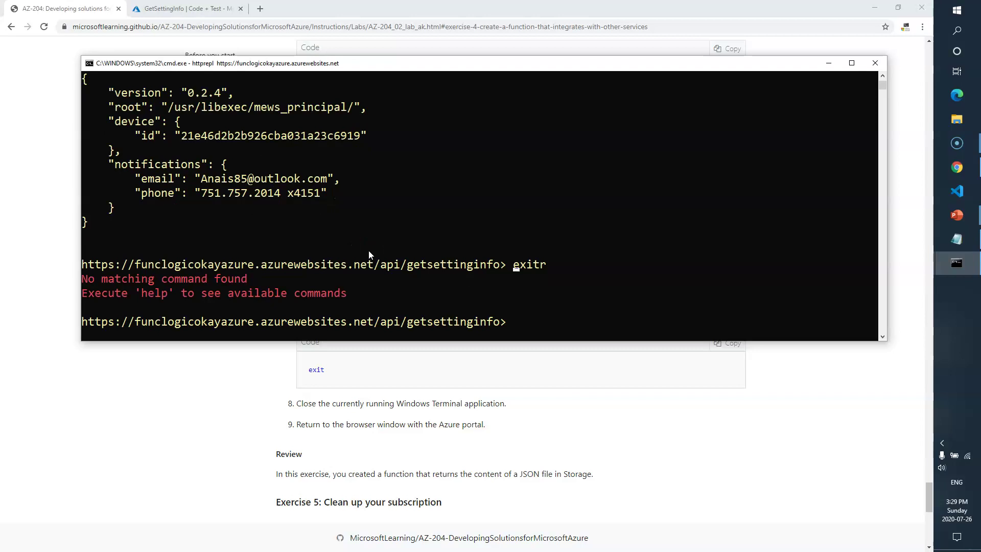
type("exit")
key("Return")
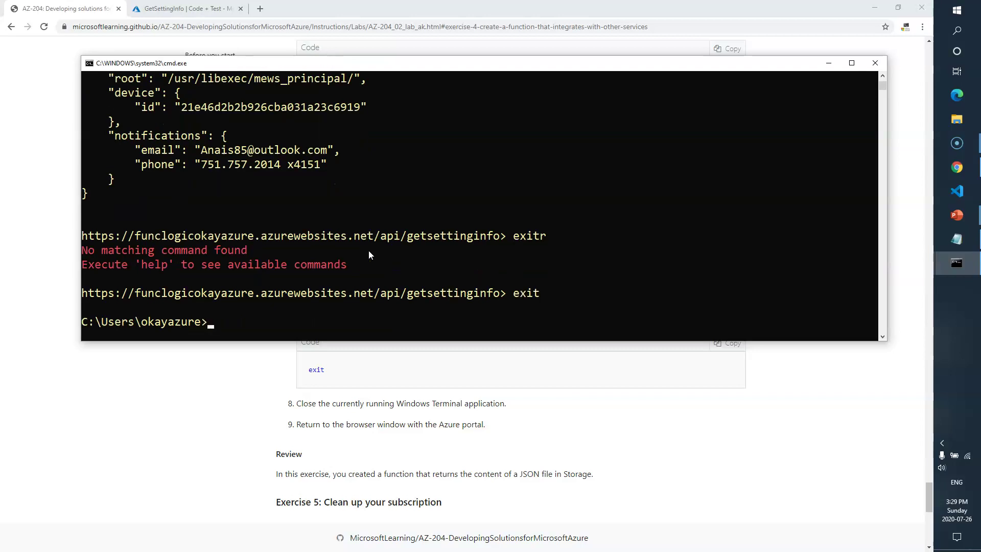
left_click(362, 295)
type("exit")
key("Return")
Step: Read the closing instructions and the Review section of Exercise 4 in the lab guide
scroll(201, 401, "down", 2)
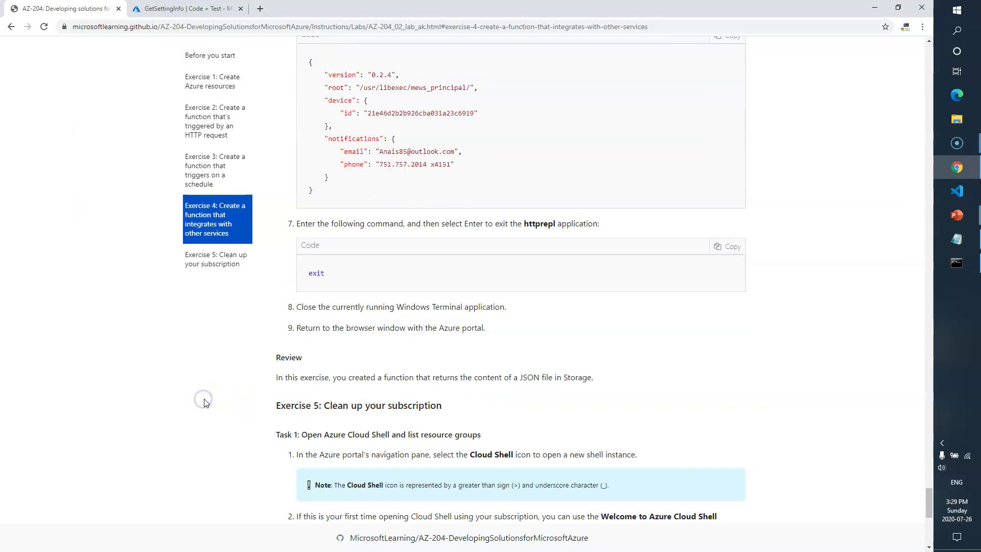
left_click_drag(297, 302, 469, 302)
left_click(518, 304)
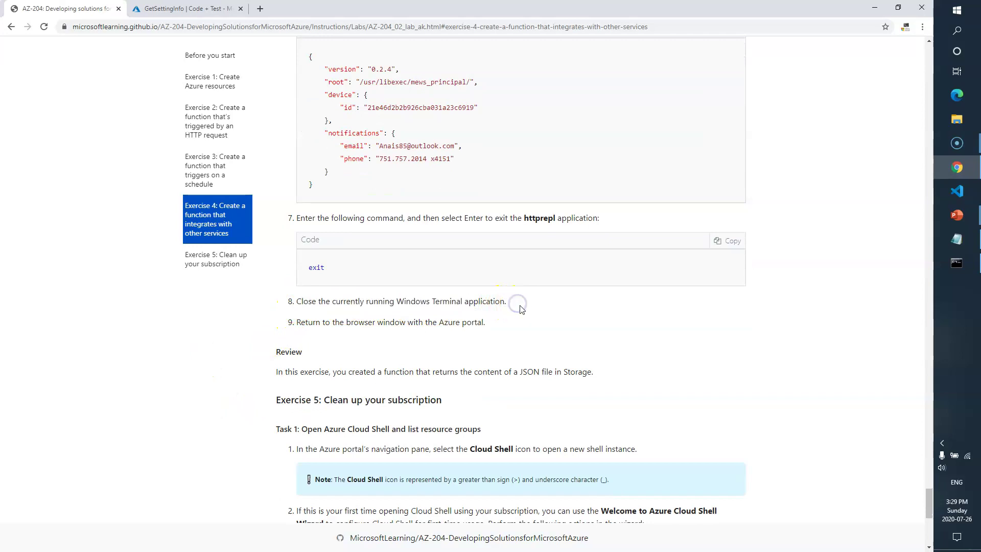
left_click_drag(321, 323, 473, 323)
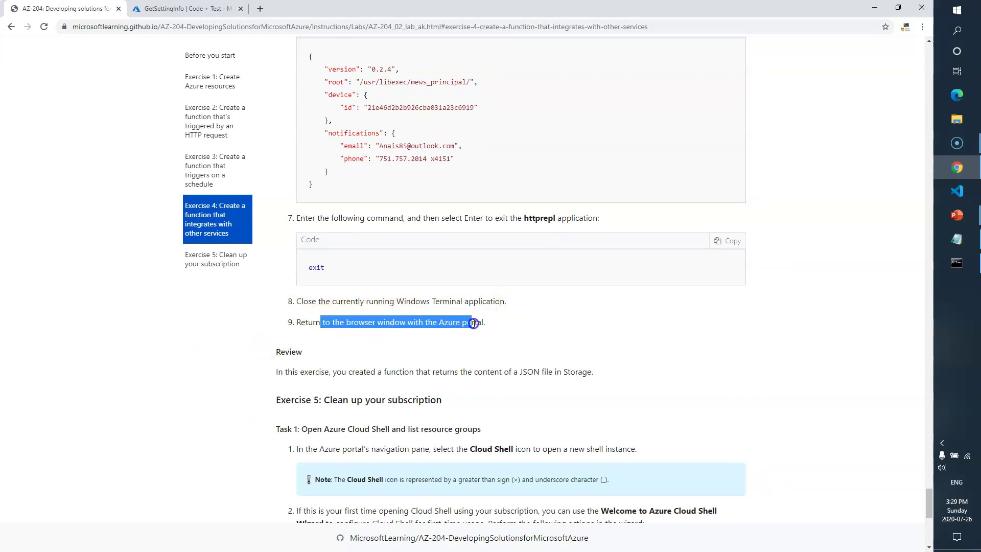
left_click(523, 328)
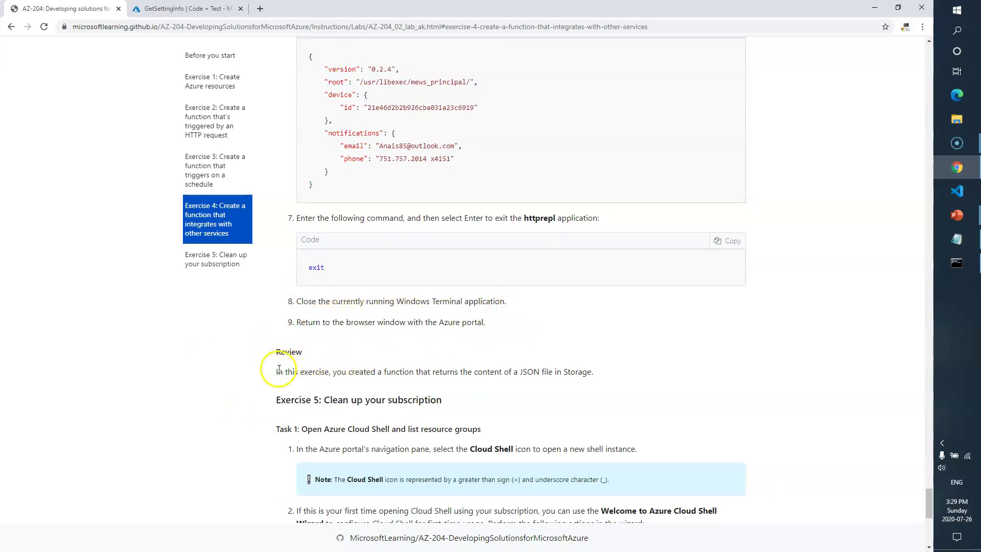
left_click_drag(275, 371, 418, 370)
left_click(485, 372)
left_click_drag(331, 371, 530, 371)
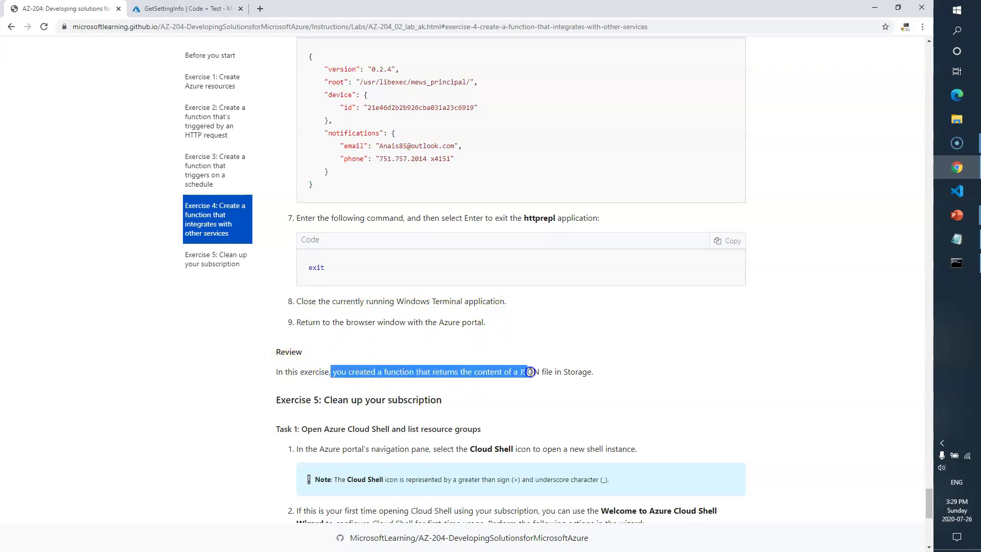
left_click_drag(601, 376, 274, 371)
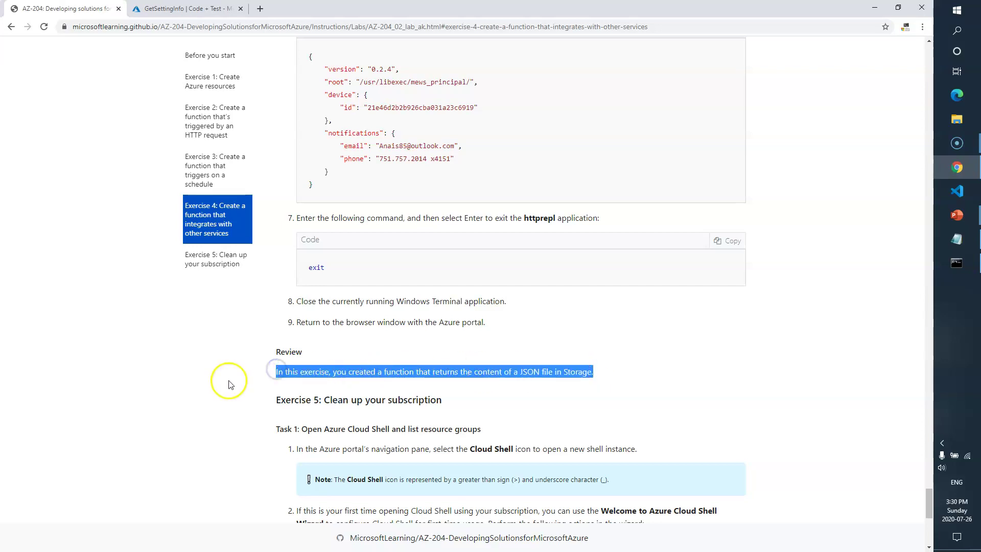